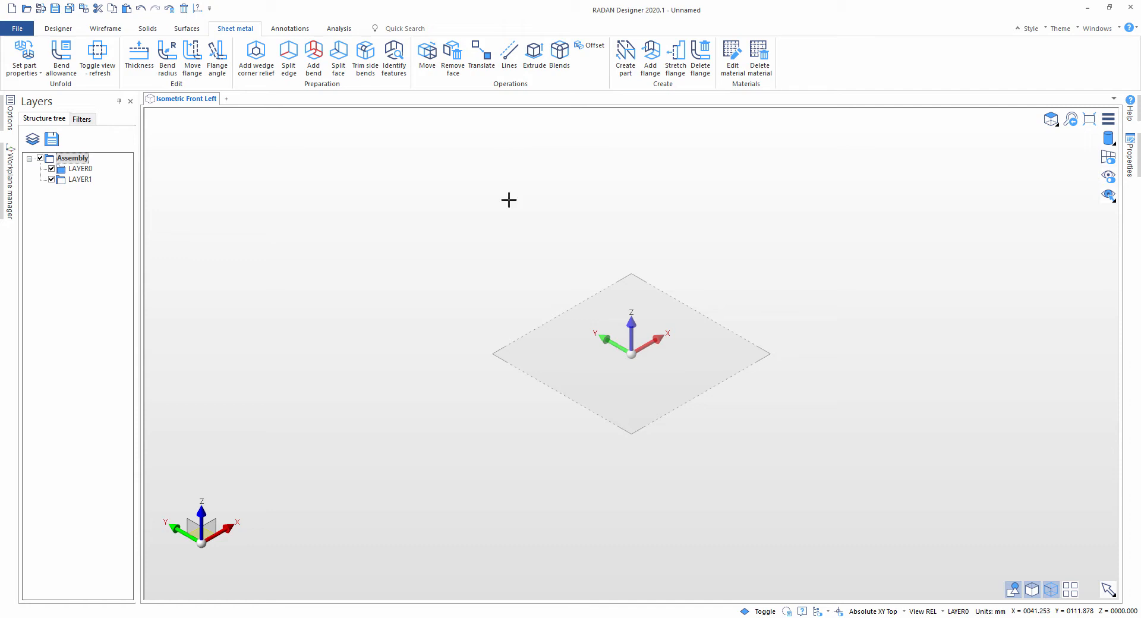
# - Draw two connected line segments starting at the origin, 100 mm straight down and 300 mm along positive X
pyautogui.click(510, 57)
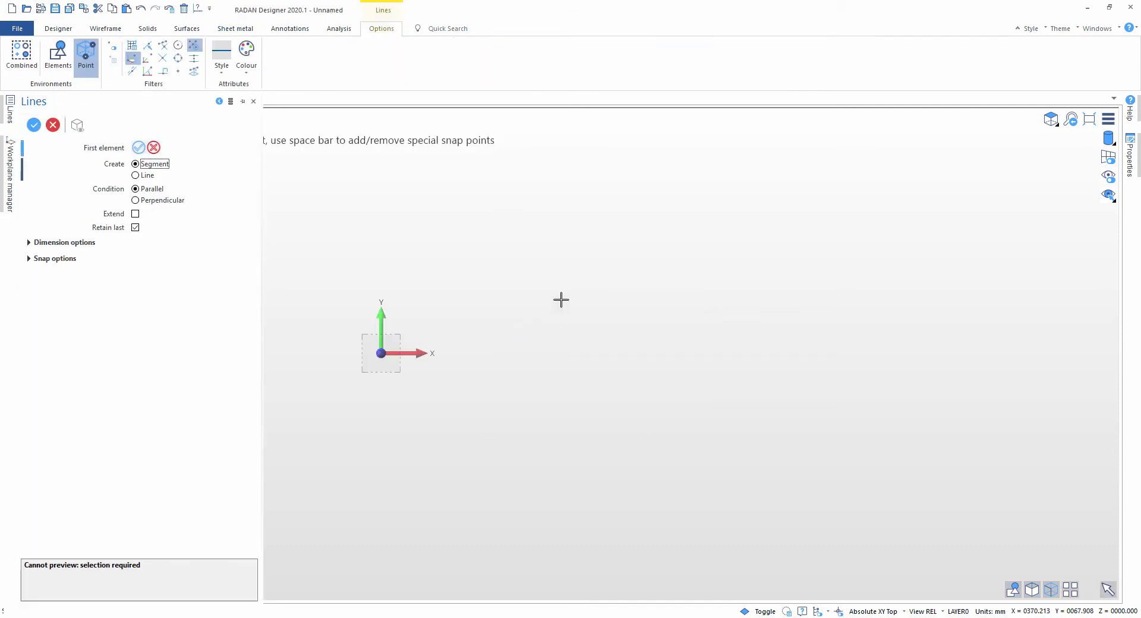
pyautogui.scroll(-4, 662, 286)
pyautogui.scroll(4, 595, 292)
pyautogui.click(570, 327)
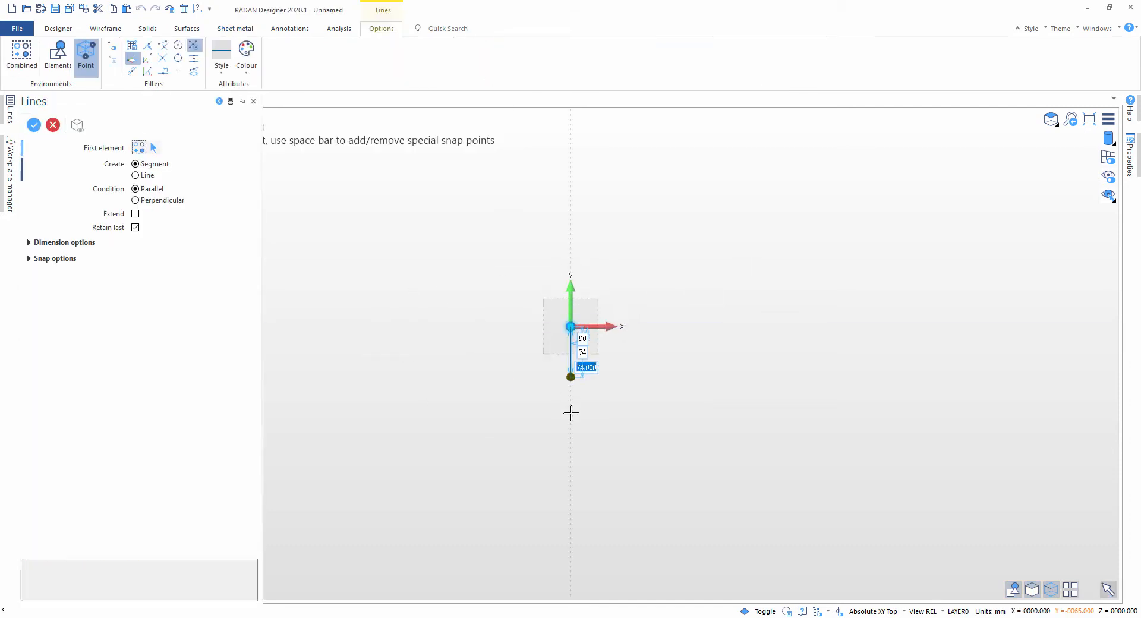
pyautogui.write('100')
pyautogui.press('Return')
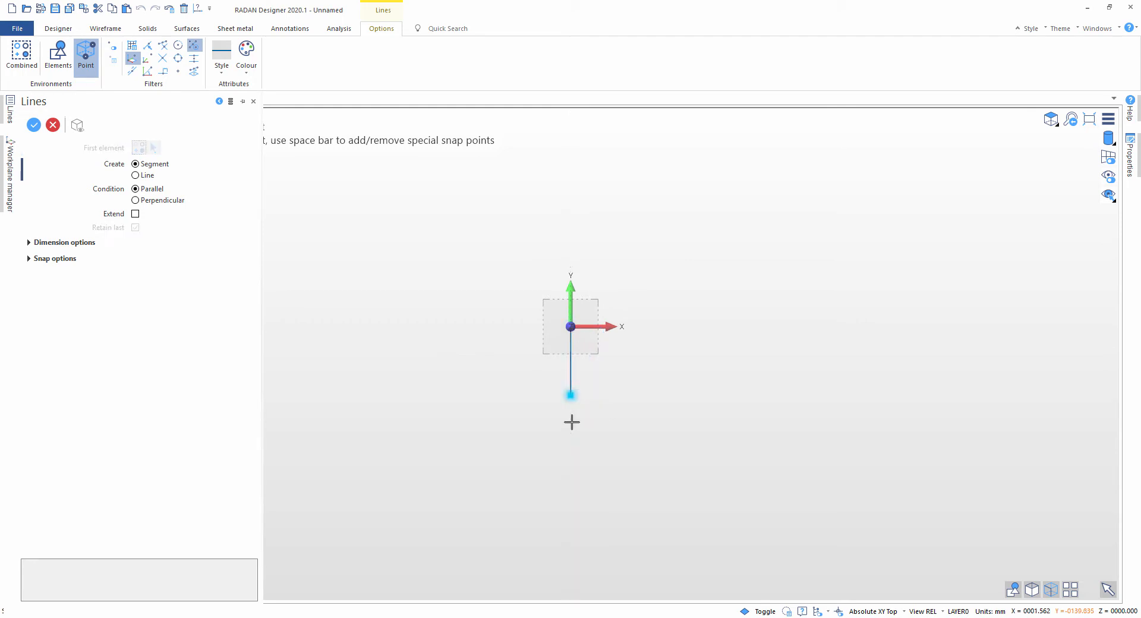
pyautogui.write('3')
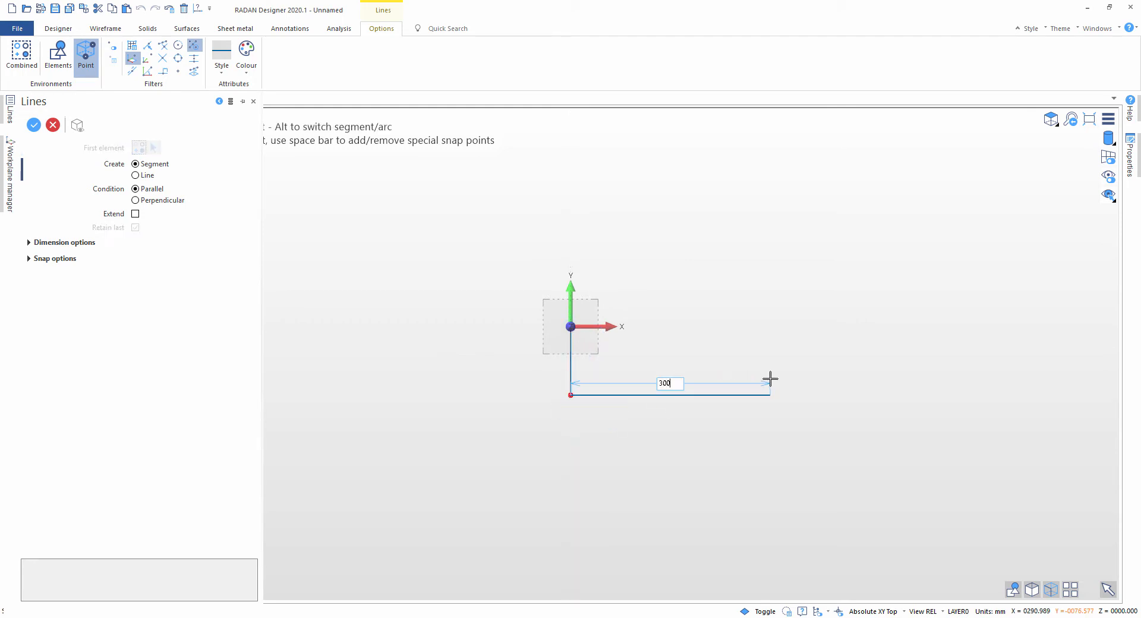
pyautogui.write('00')
pyautogui.press('Return')
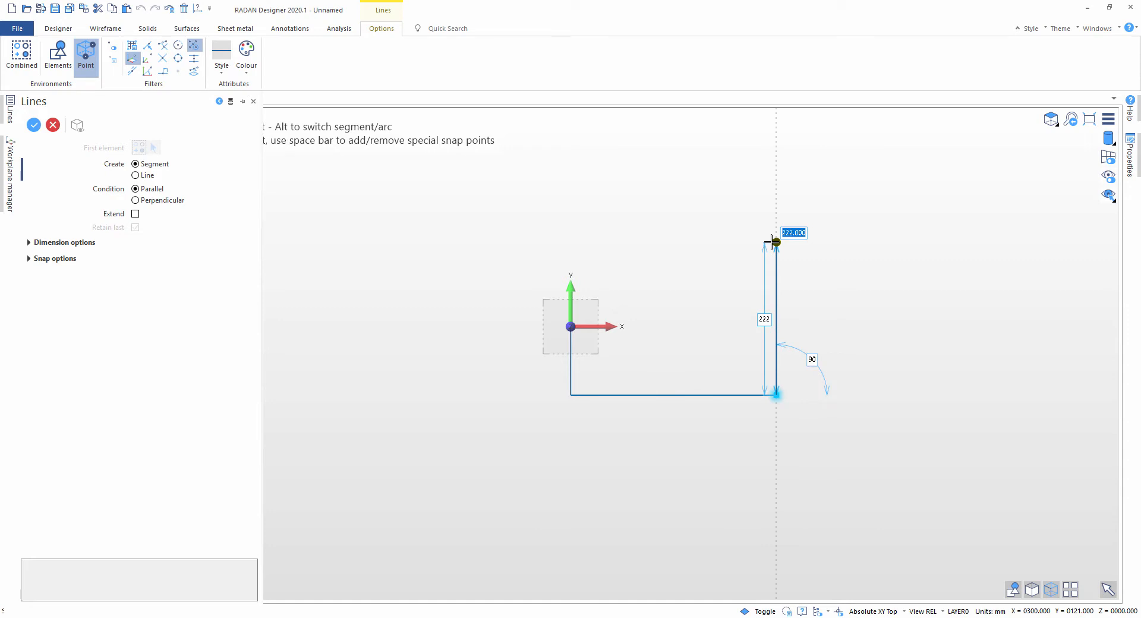
# - Continue the lines 300 mm up and 100 mm back, drop to the X axis, and close the L-shaped profile at the origin
pyautogui.write('39')
pyautogui.write('00')
pyautogui.press('Return')
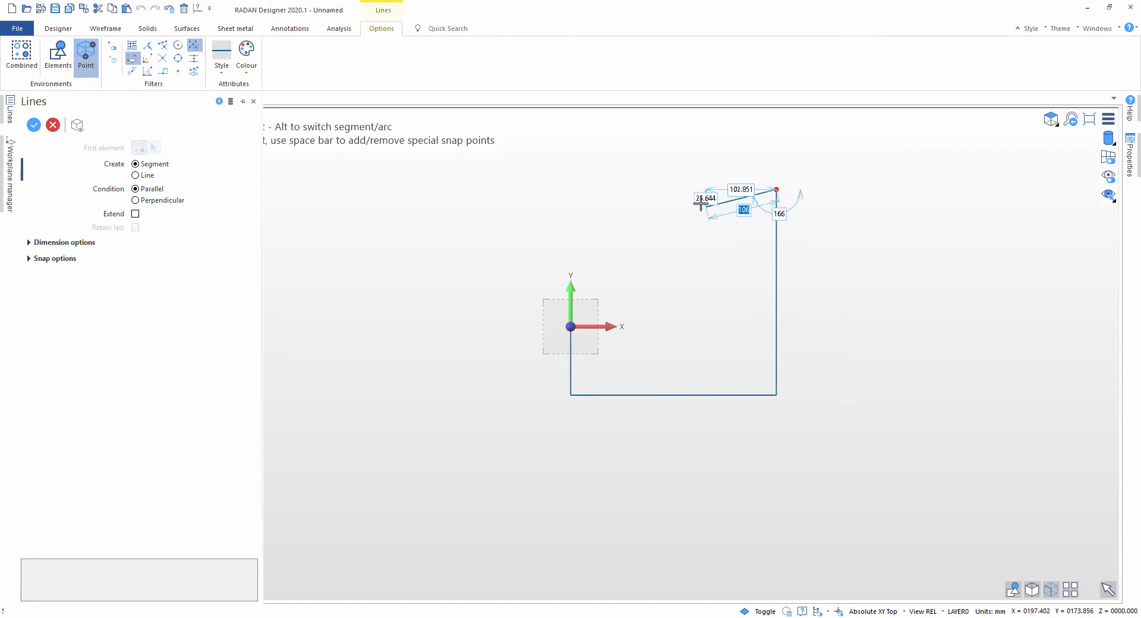
pyautogui.write('1')
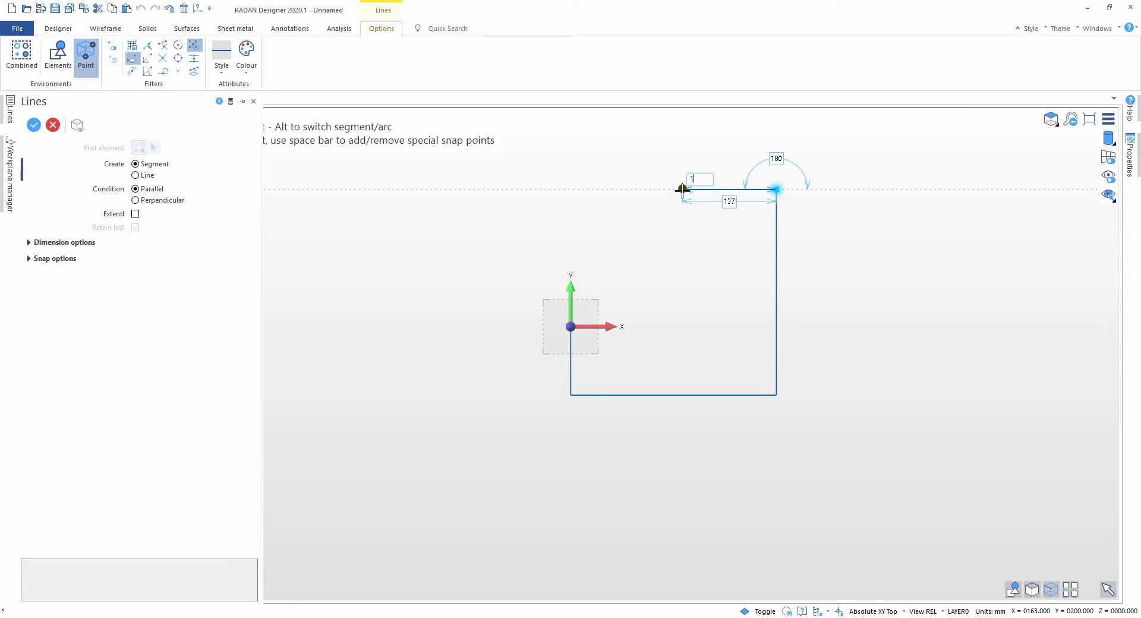
pyautogui.write('00')
pyautogui.press('Return')
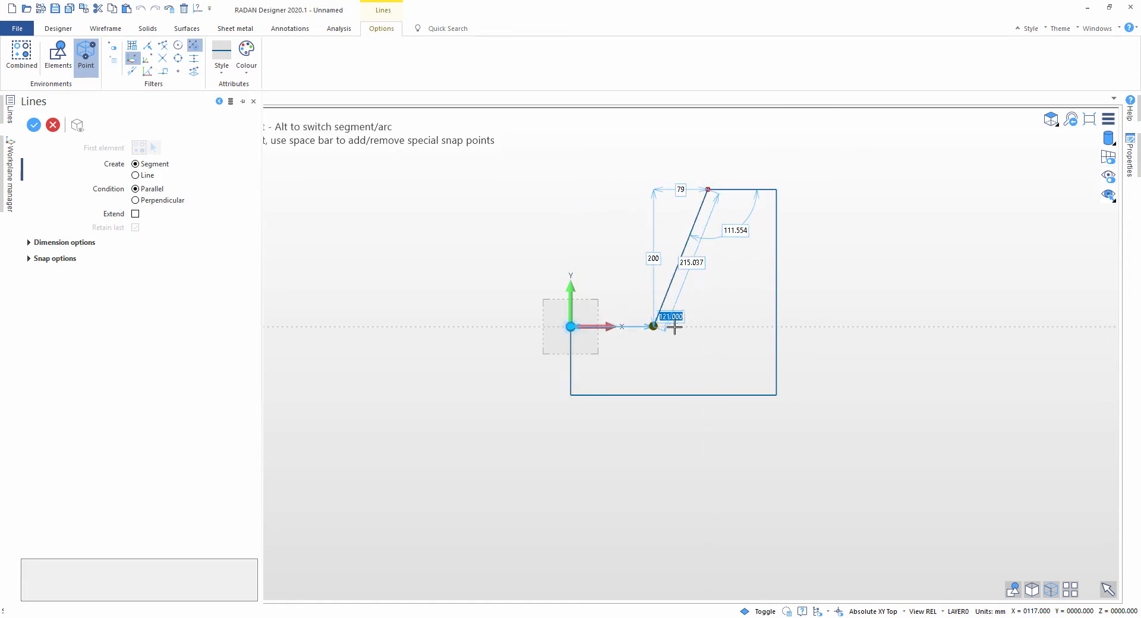
pyautogui.click(707, 327)
pyautogui.click(571, 327)
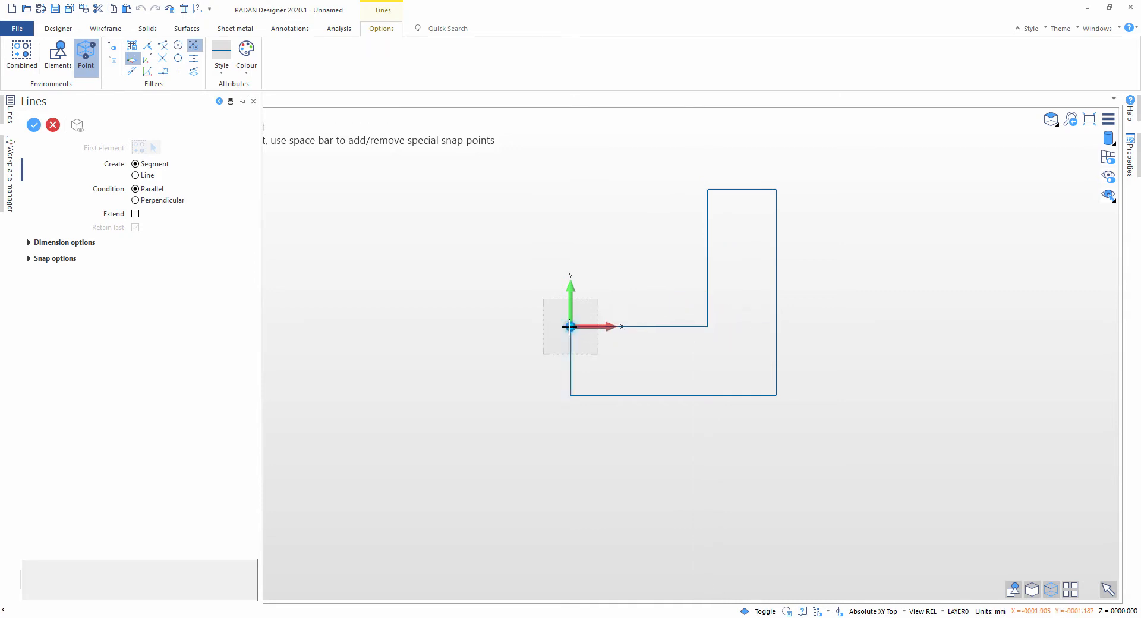
pyautogui.press('Escape')
# - Extrude the closed L-shaped profile with a first distance of 0 and a second distance of 300 mm
pyautogui.moveTo(652, 268); pyautogui.dragTo(640, 347, button='middle')
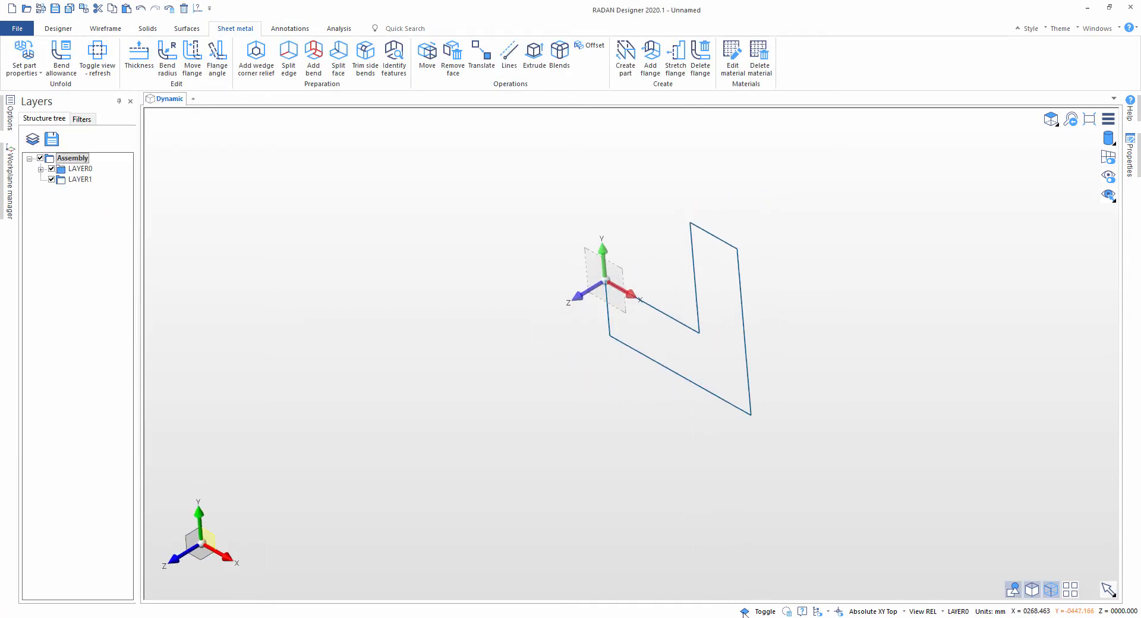
pyautogui.click(717, 351)
pyautogui.click(744, 306)
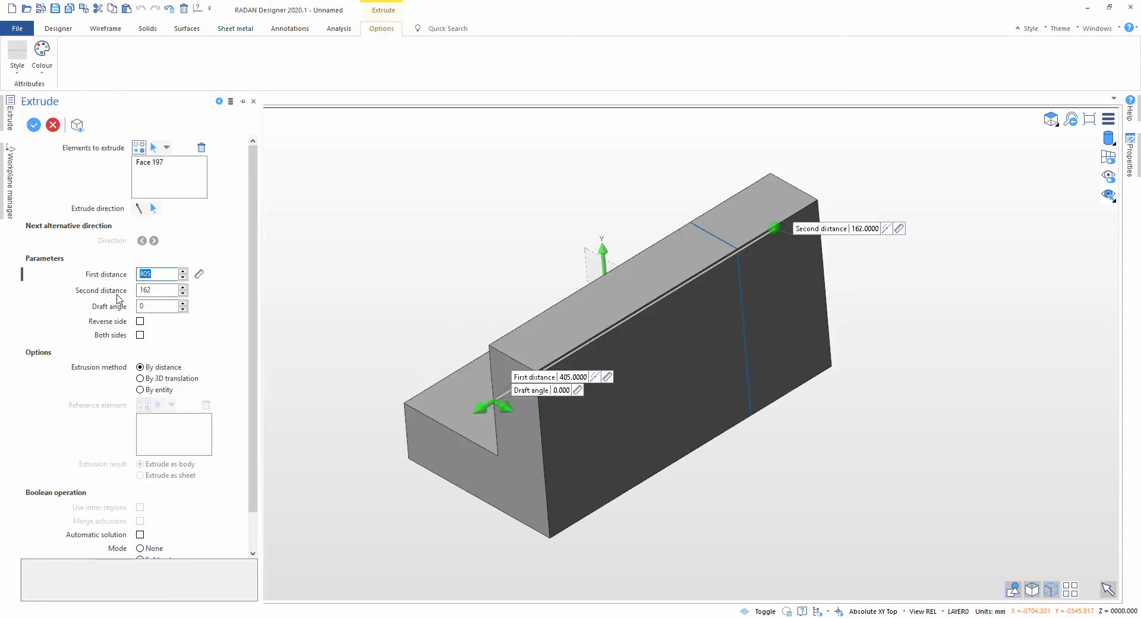
pyautogui.write('0')
pyautogui.press('Tab')
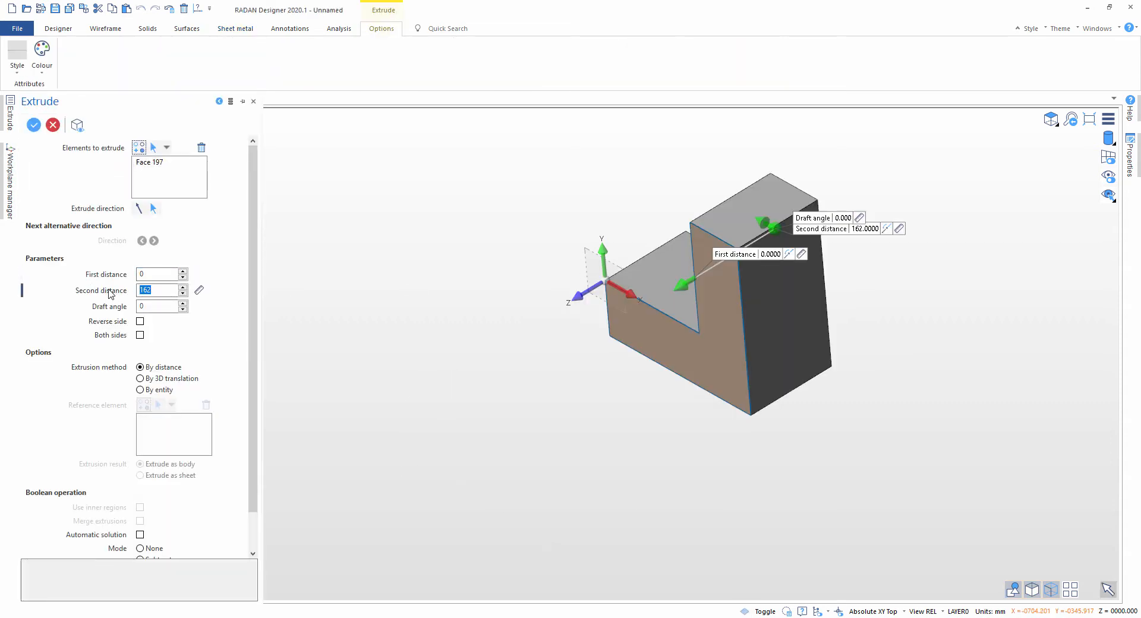
pyautogui.write('300')
pyautogui.press('Tab')
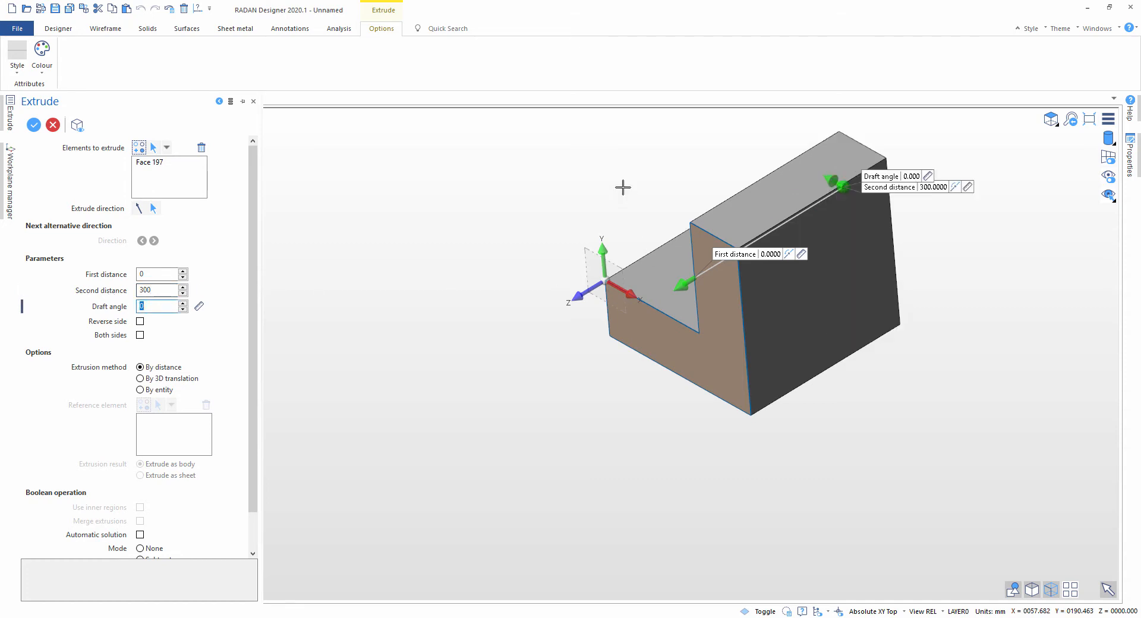
pyautogui.press('Return')
# - Hide the Wireframe elements in LAYER0, leaving the extruded solid displayed
pyautogui.click(40, 170)
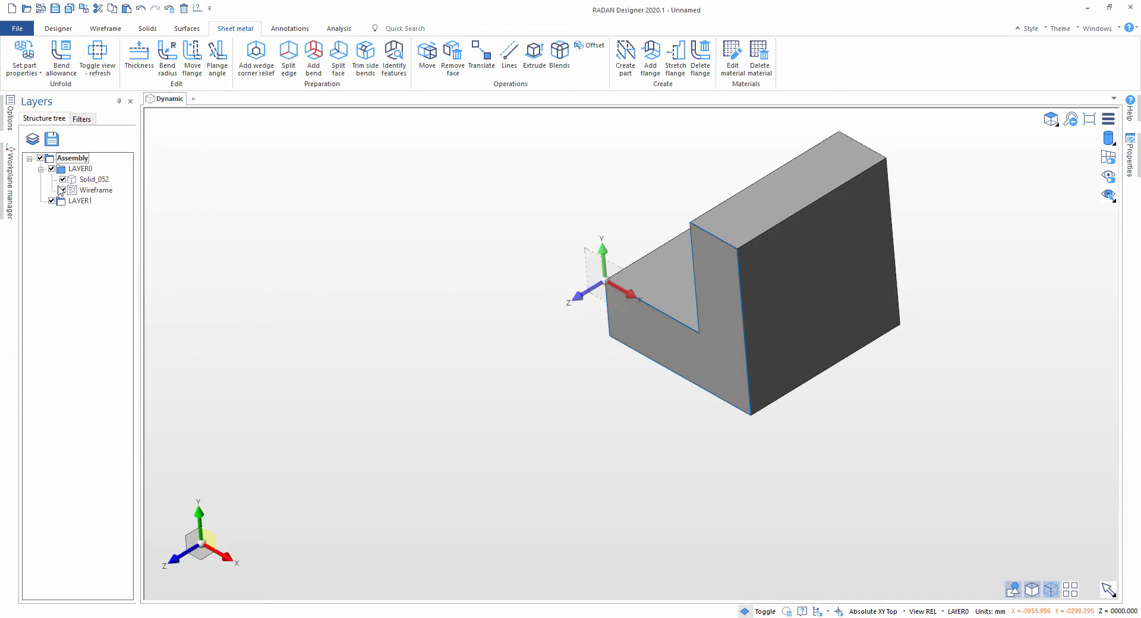
pyautogui.click(62, 190)
pyautogui.moveTo(509, 272)
pyautogui.mouseDown(button='middle')
pyautogui.moveTo(655, 255)
pyautogui.moveTo(942, 277)
pyautogui.moveTo(976, 331)
pyautogui.moveTo(859, 259)
pyautogui.moveTo(779, 339)
pyautogui.moveTo(723, 334)
pyautogui.mouseUp(button='middle')
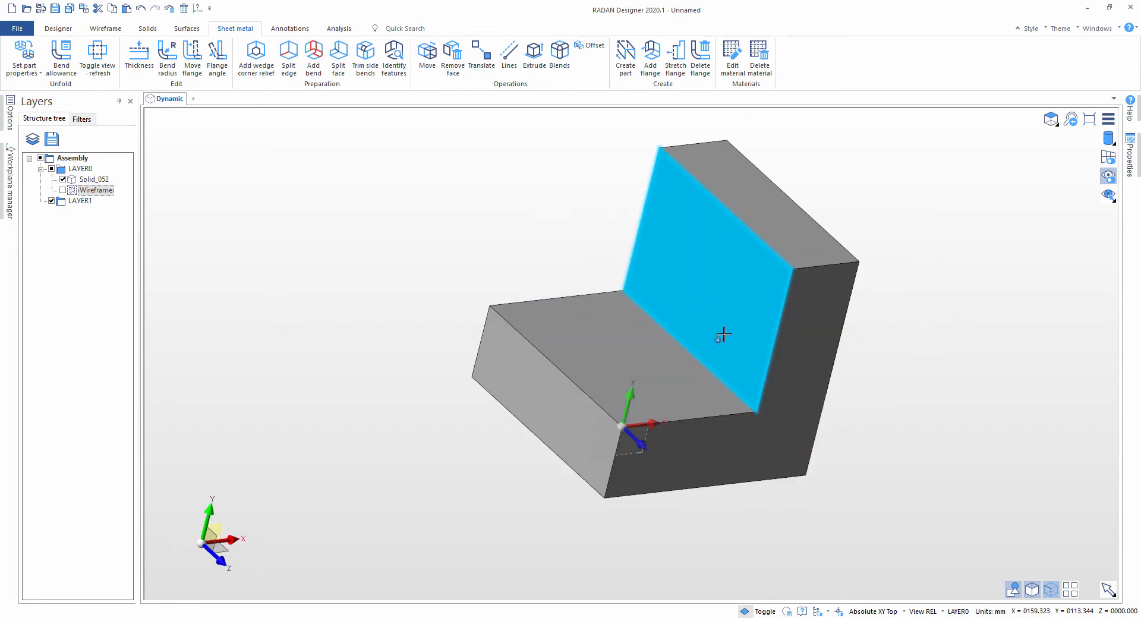
# - Begin an offset on the L-shaped solid using the Shell option, with a distance of 2 mm
pyautogui.click(591, 46)
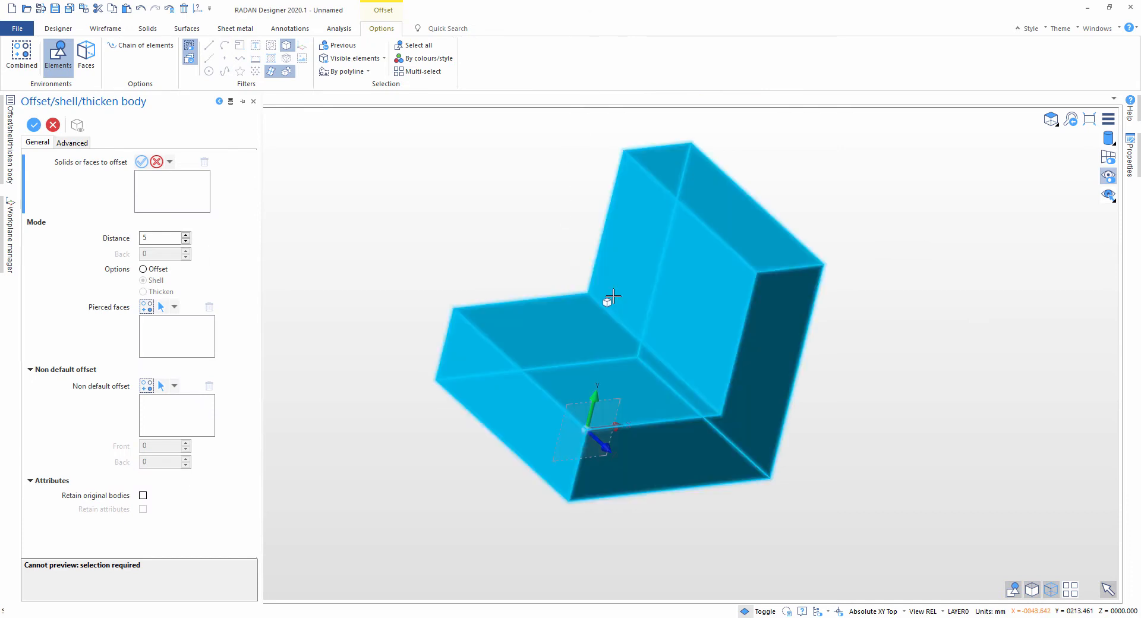
pyautogui.click(612, 306)
pyautogui.moveTo(505, 246); pyautogui.dragTo(477, 233, button='middle')
pyautogui.moveTo(155, 238); pyautogui.dragTo(112, 240)
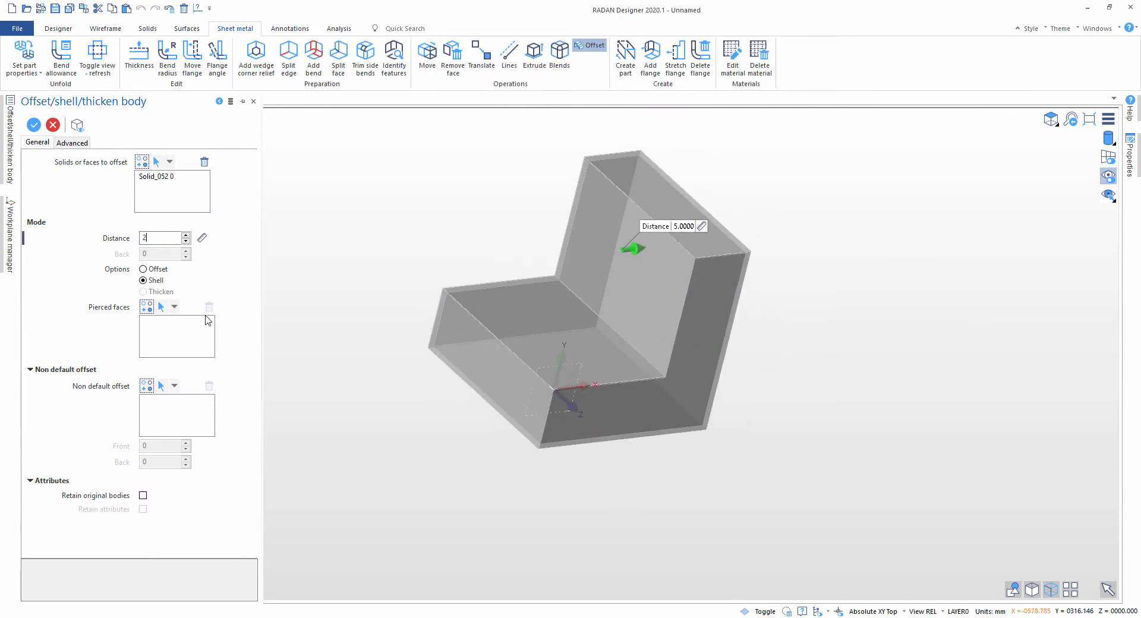
# - Pierce the two inner faces of the L, the horizontal and the upright one, and apply the shell
pyautogui.click(158, 323)
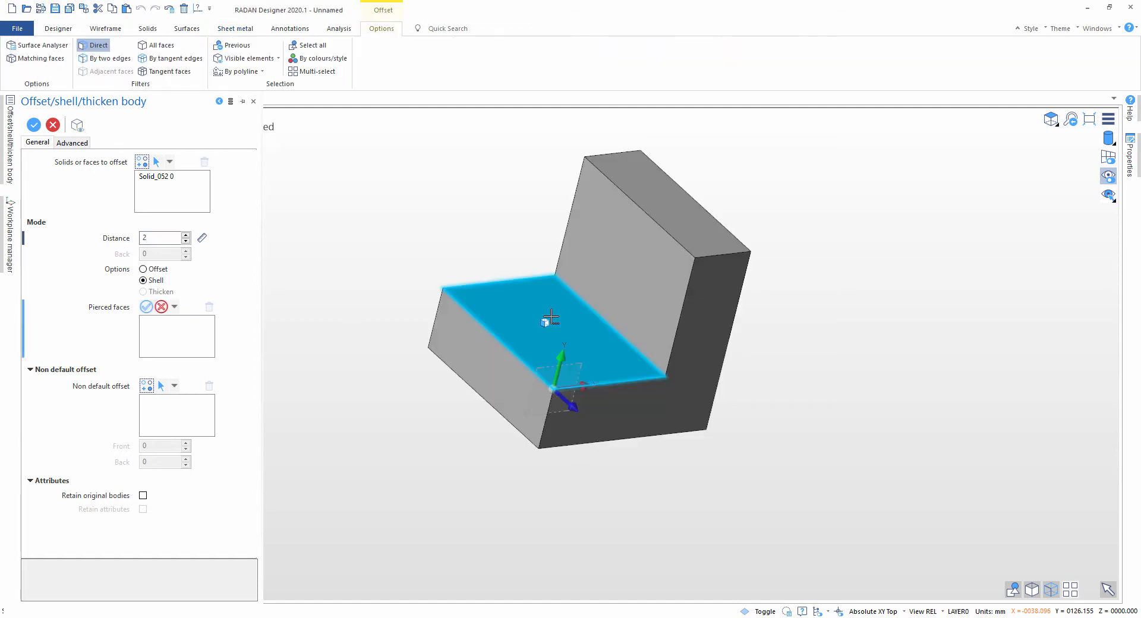
pyautogui.click(538, 315)
pyautogui.click(596, 270)
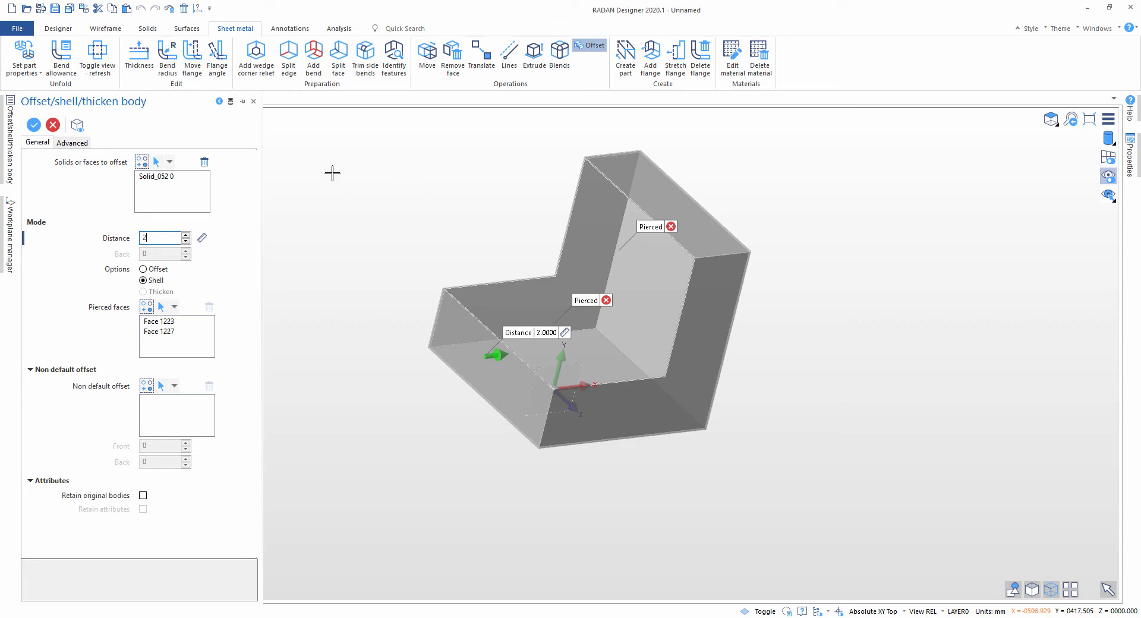
pyautogui.click(35, 130)
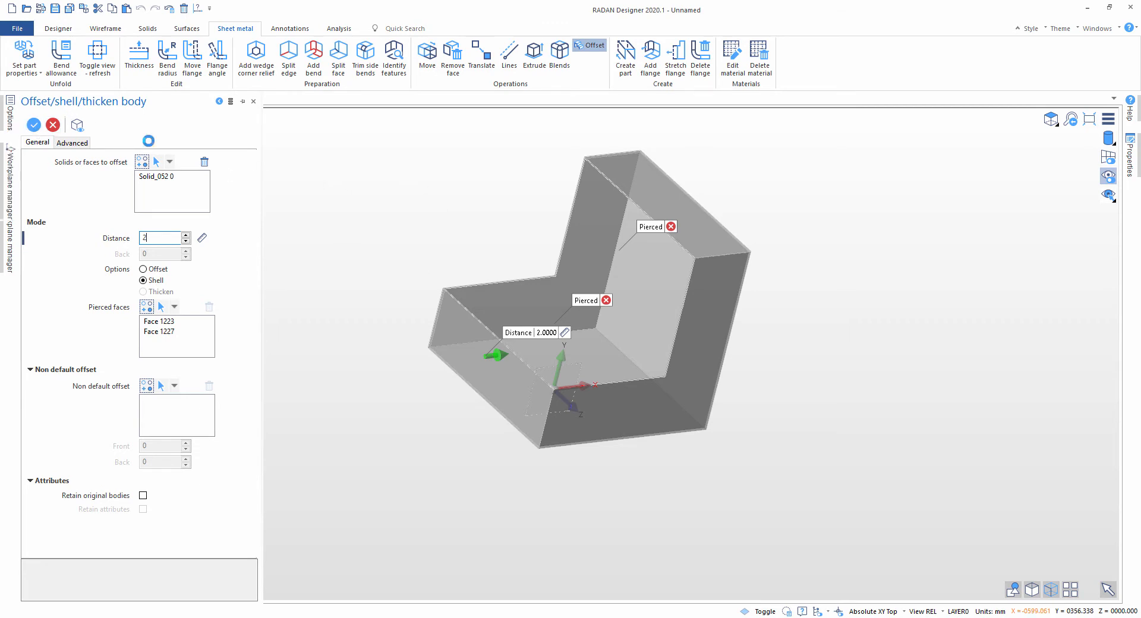
pyautogui.moveTo(527, 290); pyautogui.dragTo(555, 329, button='middle')
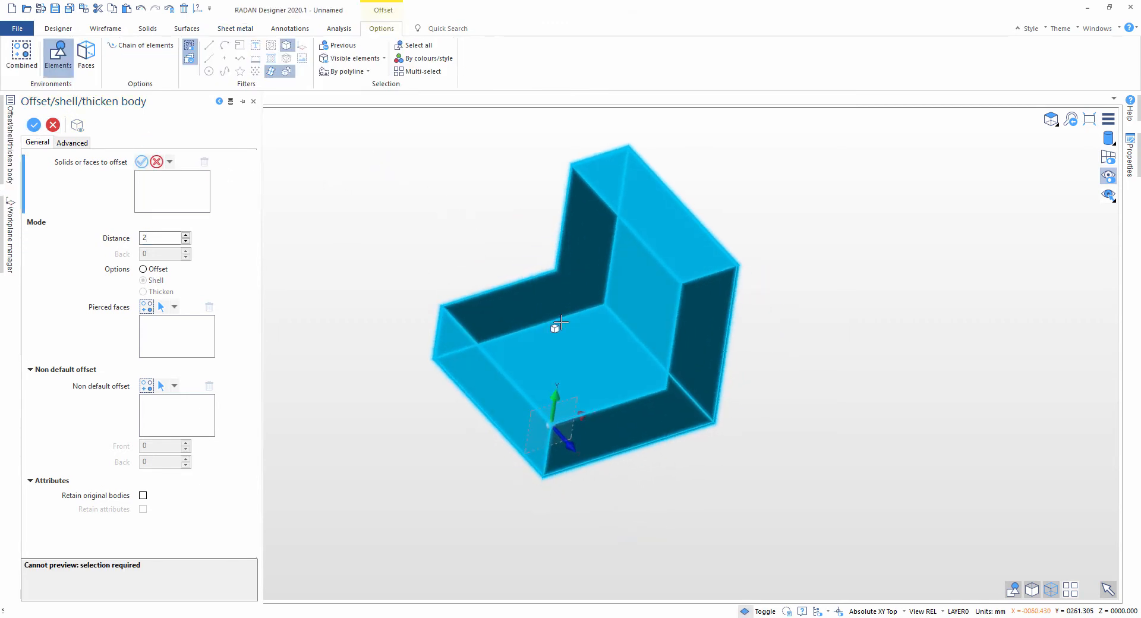
pyautogui.press('Escape')
# - Begin a wedge corner relief on the three faces meeting where the base, the side wall and the low end wall join
pyautogui.scroll(1, 593, 338)
pyautogui.moveTo(476, 305); pyautogui.dragTo(674, 271, button='middle')
pyautogui.scroll(2, 673, 271)
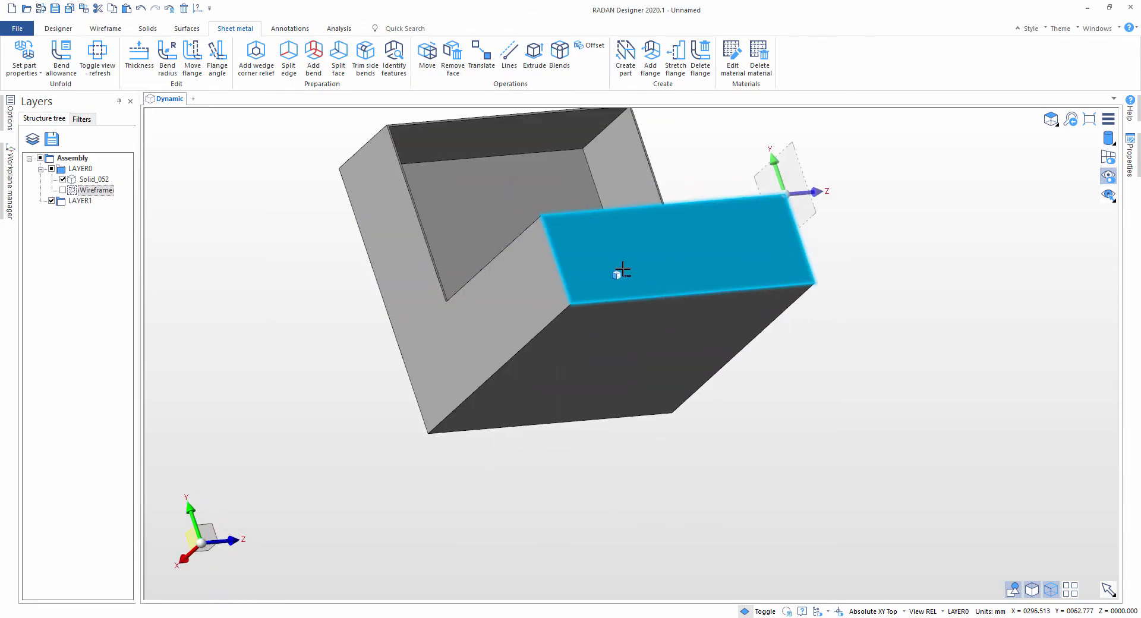
pyautogui.click(251, 52)
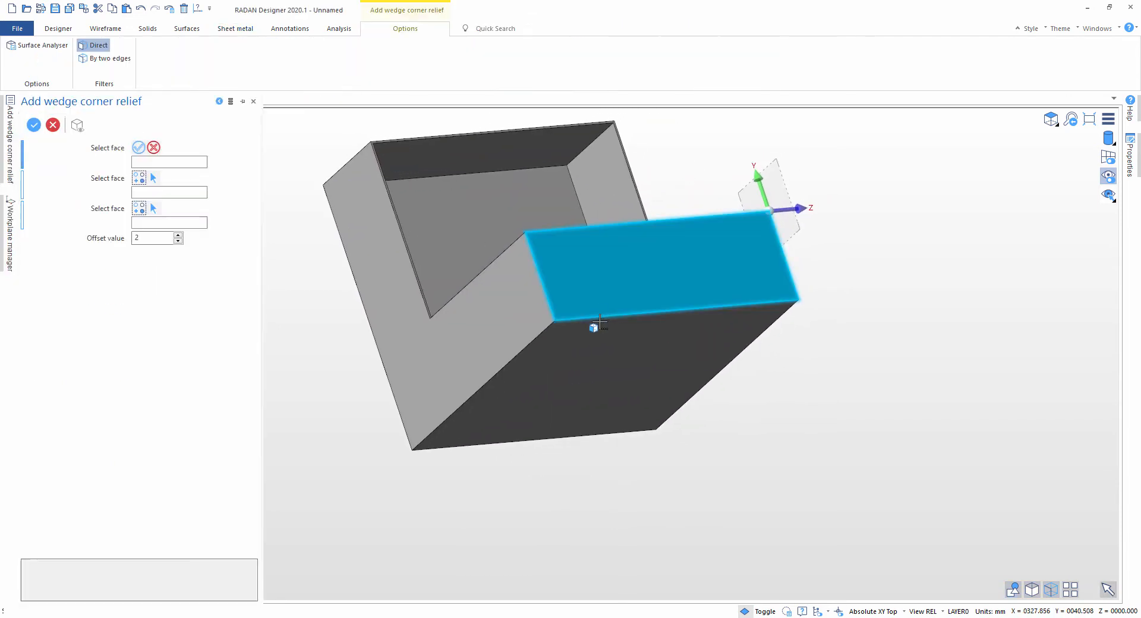
pyautogui.scroll(3, 598, 324)
pyautogui.click(501, 330)
pyautogui.click(485, 366)
pyautogui.click(541, 281)
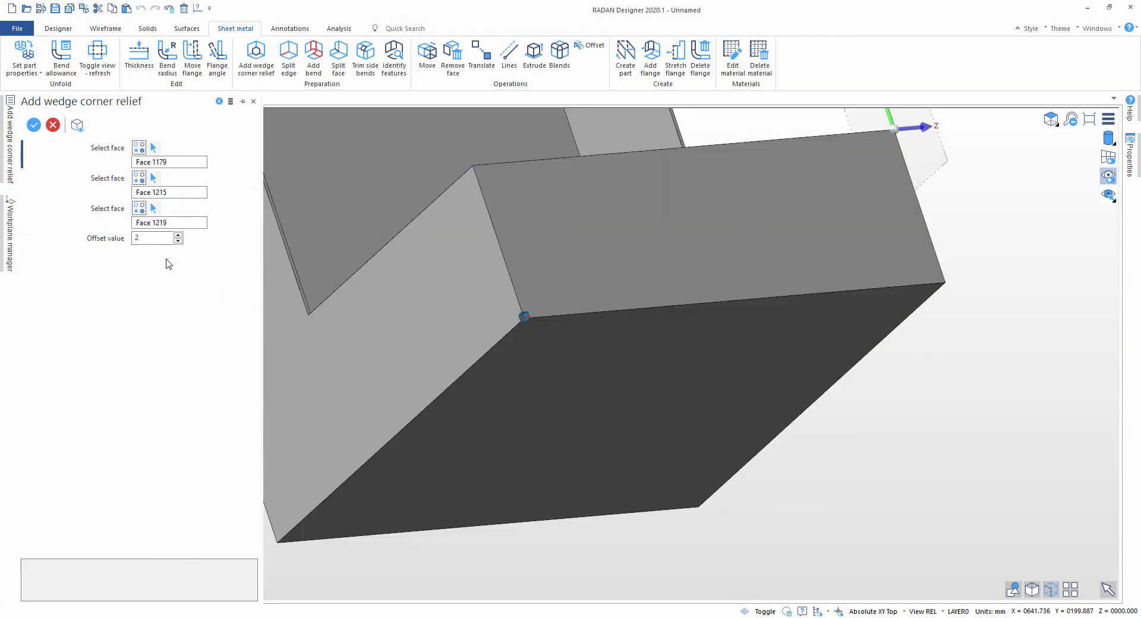
# - Set the corner relief's offset value to 5 and apply it
pyautogui.scroll(5, 495, 289)
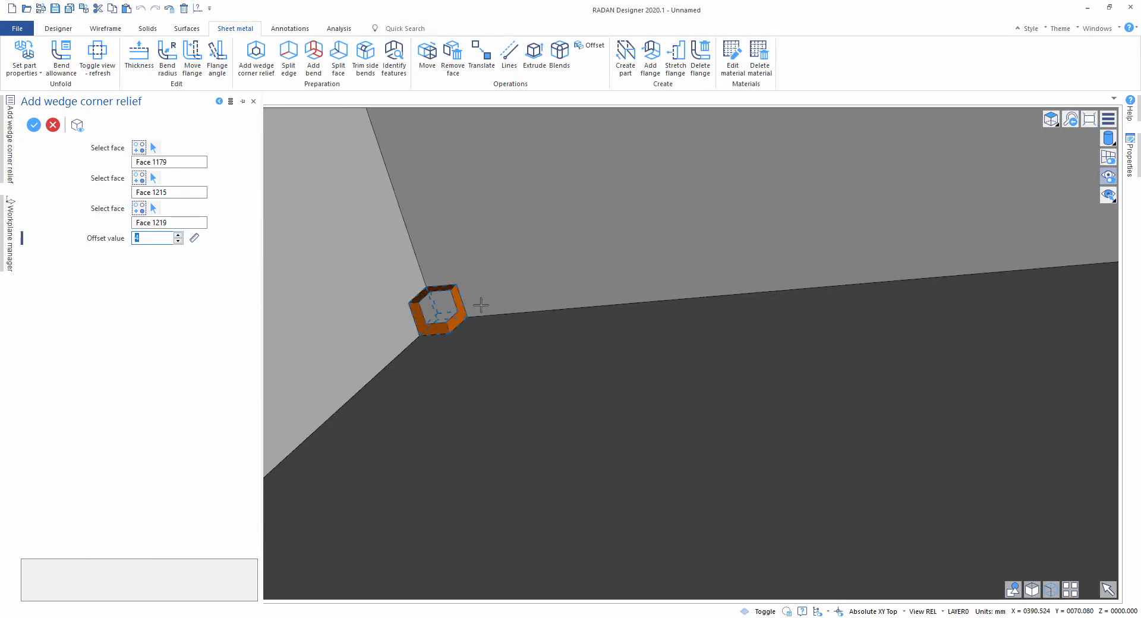
pyautogui.scroll(3, 482, 287)
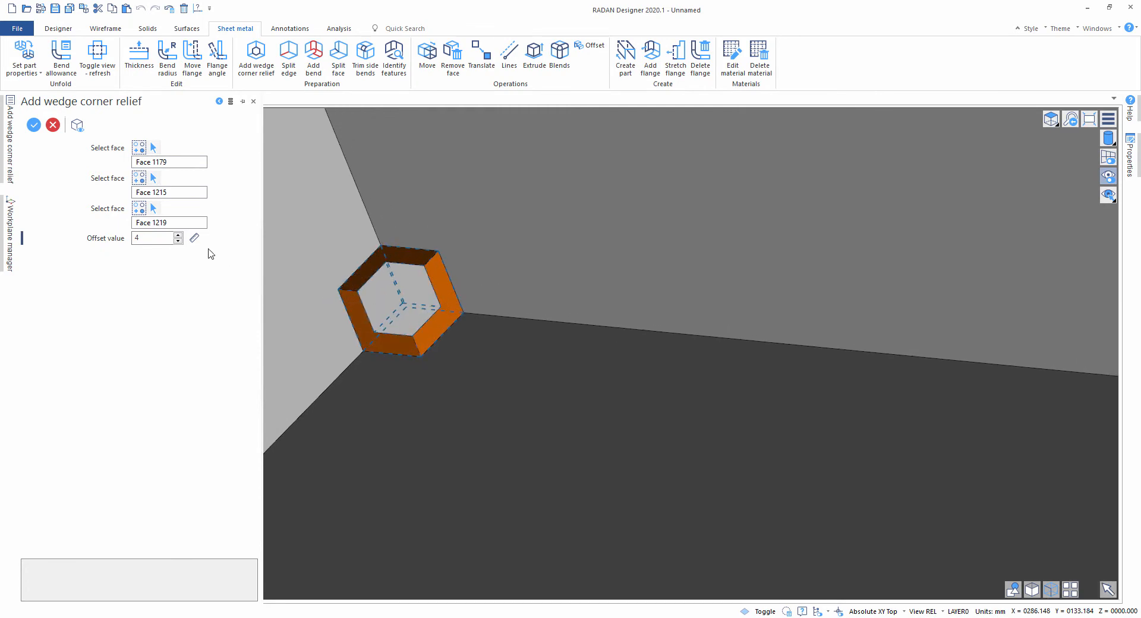
pyautogui.click(178, 234)
pyautogui.scroll(-1, 669, 284)
pyautogui.press('Return')
# - Add wedge corner reliefs with an offset of 5 to the remaining three corners of the base face
pyautogui.scroll(-7, 689, 290)
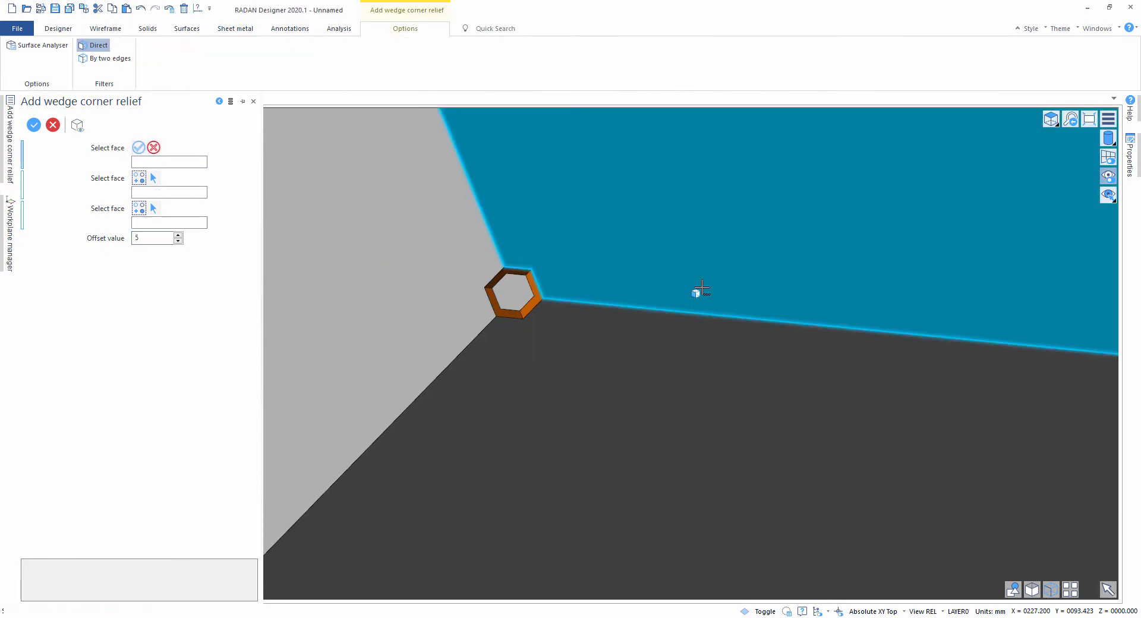
pyautogui.moveTo(838, 271); pyautogui.dragTo(810, 271, button='middle')
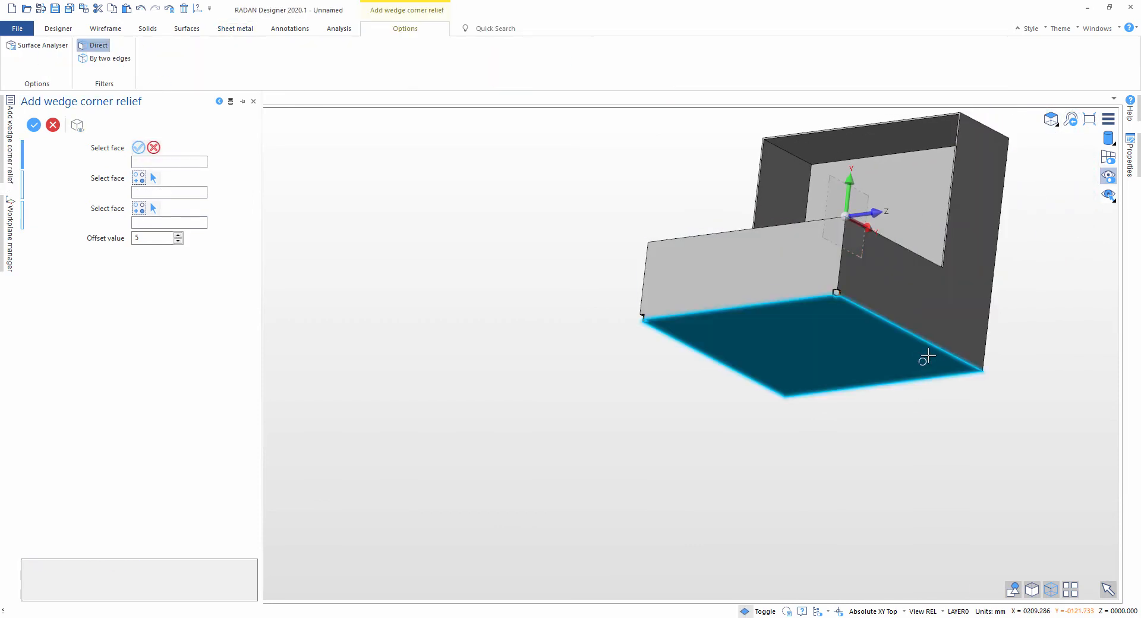
pyautogui.moveTo(928, 355); pyautogui.dragTo(890, 333, button='middle')
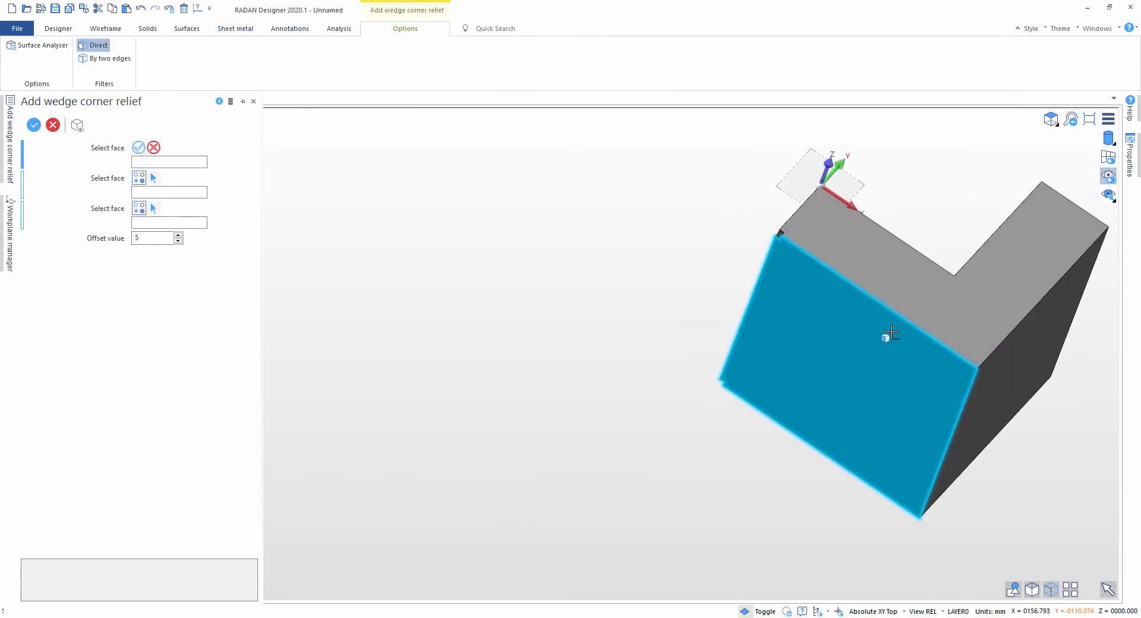
pyautogui.click(920, 358)
pyautogui.click(994, 381)
pyautogui.click(965, 334)
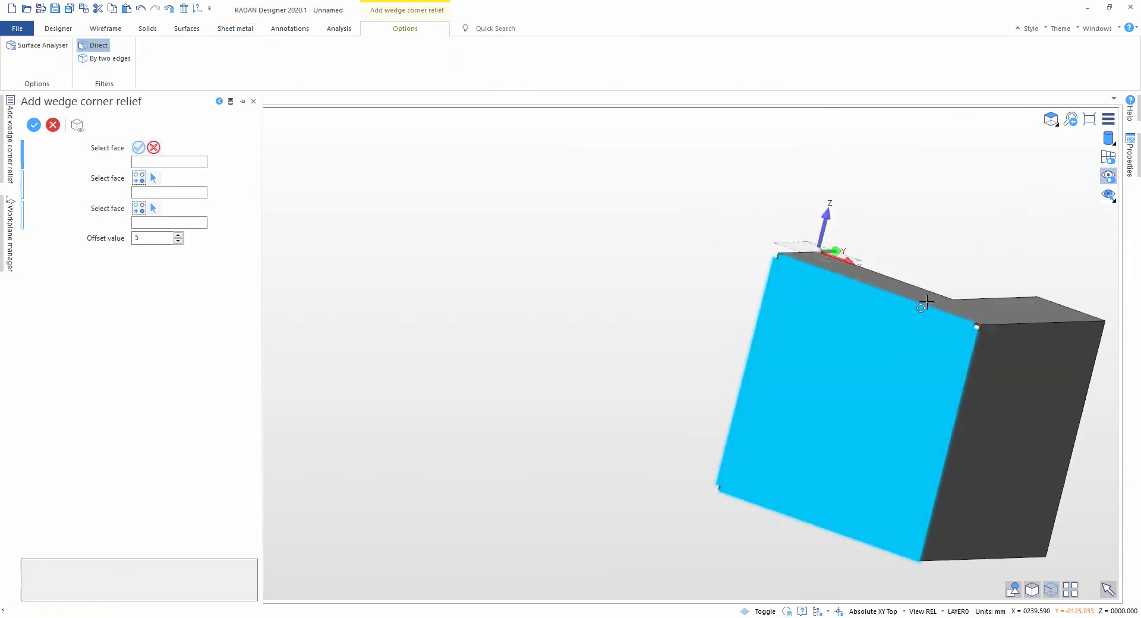
pyautogui.moveTo(942, 398); pyautogui.dragTo(929, 458, button='middle')
pyautogui.click(950, 494)
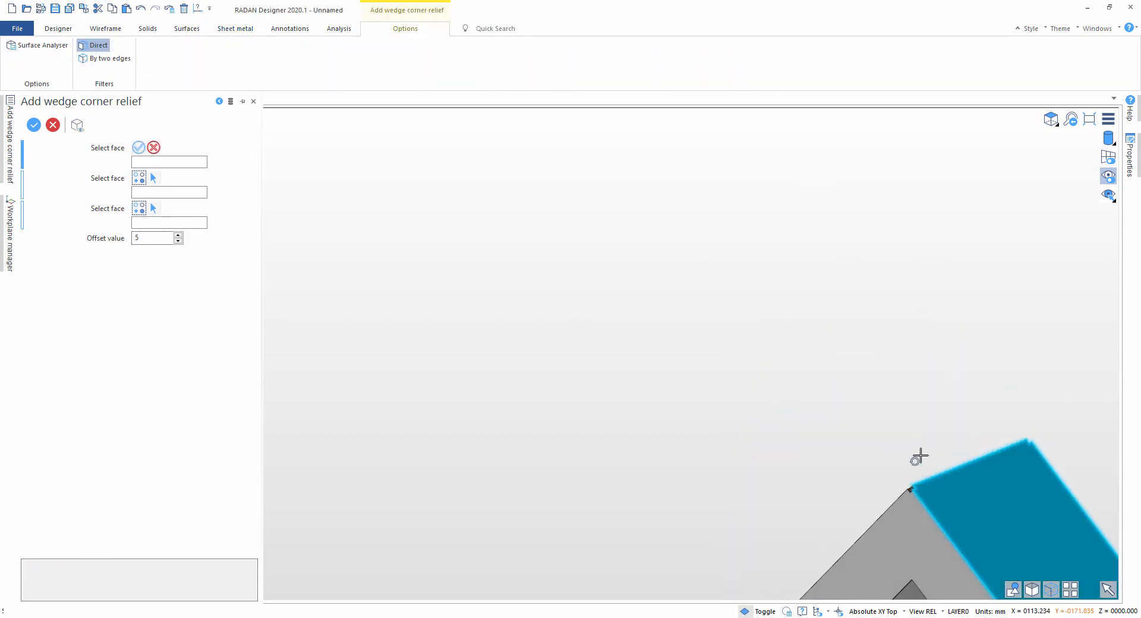
# - Add wedge corner reliefs with an offset of 5 at both upper corners of the tall back face
pyautogui.moveTo(918, 459); pyautogui.dragTo(816, 275, button='middle')
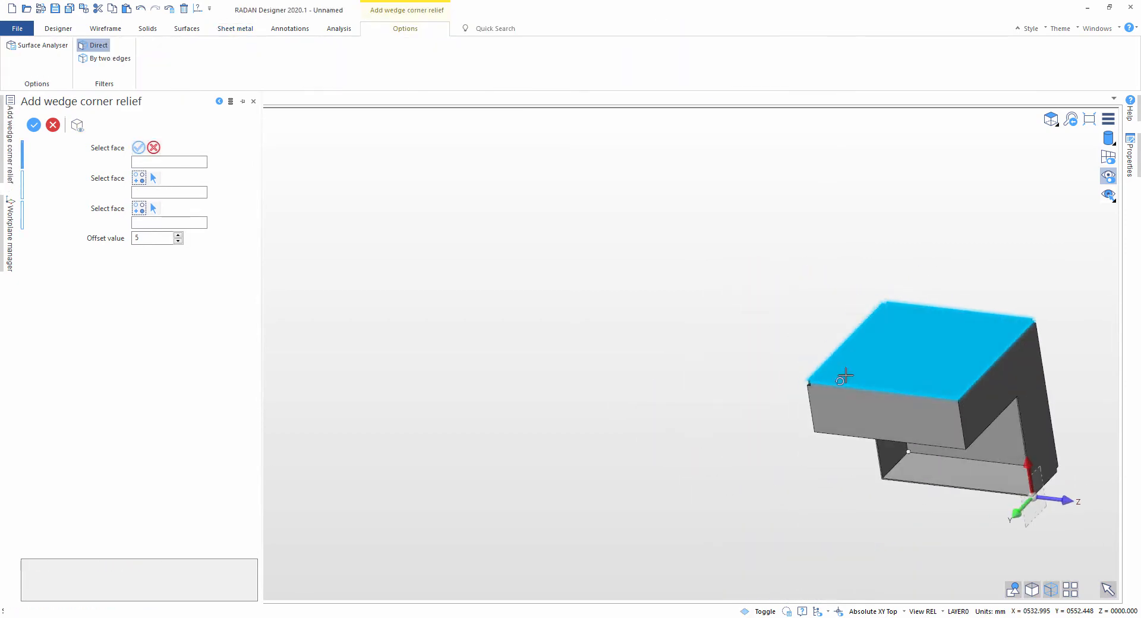
pyautogui.moveTo(848, 376); pyautogui.dragTo(936, 423, button='middle')
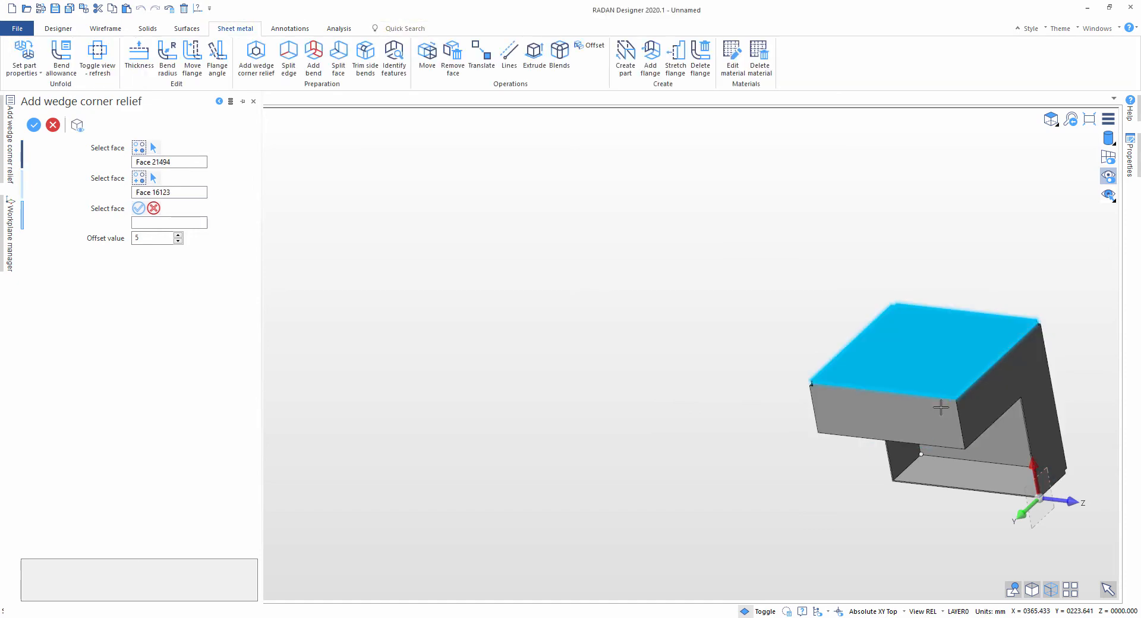
pyautogui.click(943, 401)
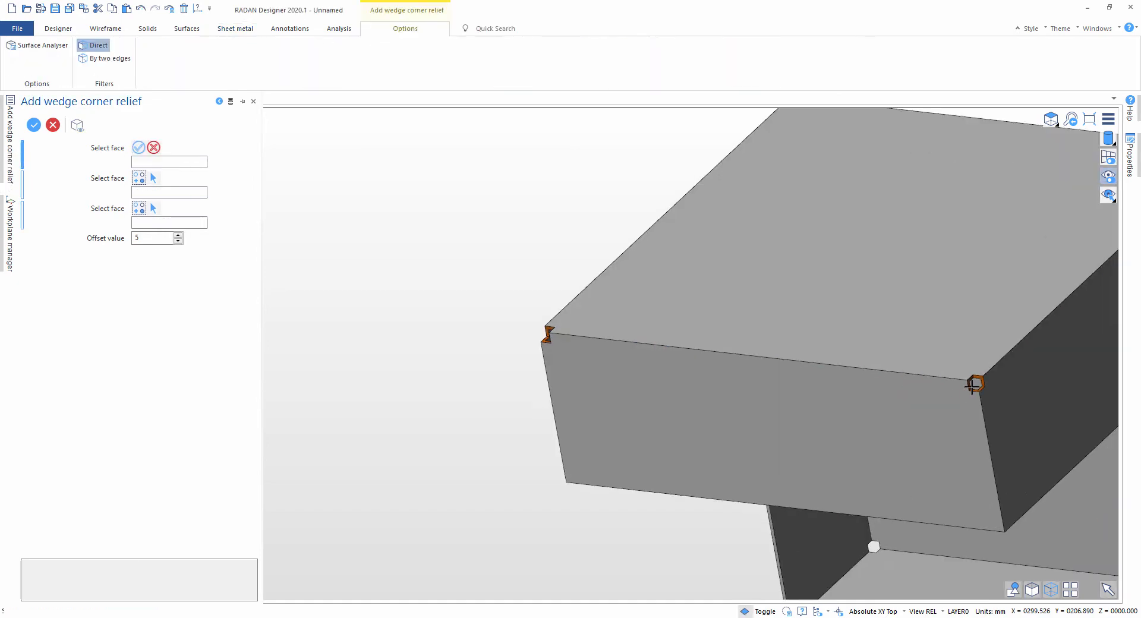
pyautogui.scroll(4, 972, 386)
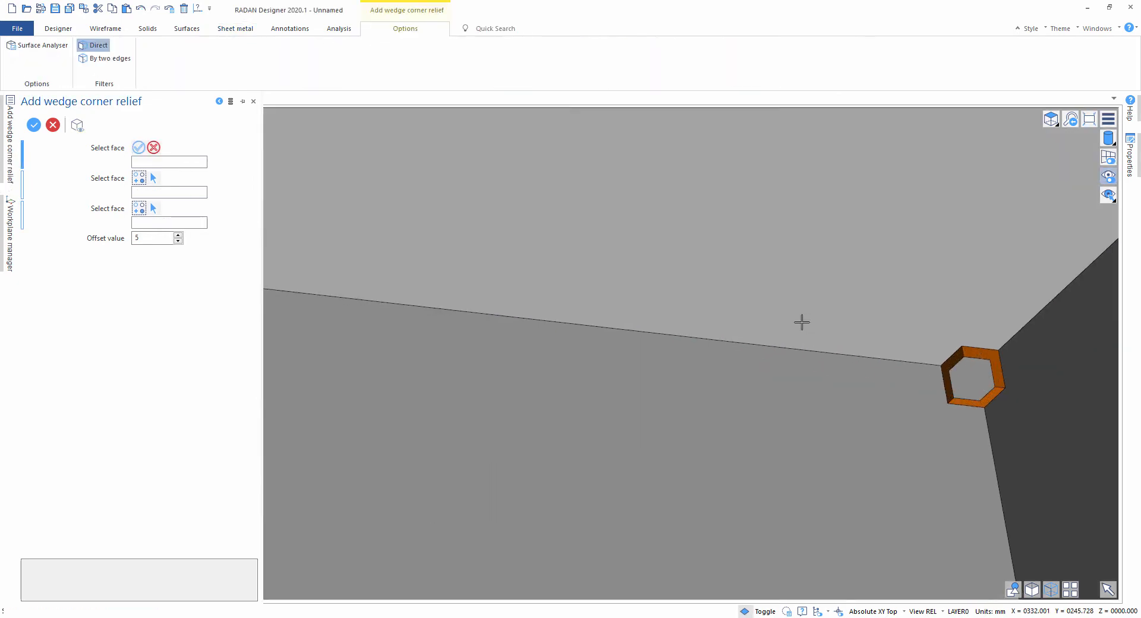
# - Begin splitting the vertical corner edge where the low end wall meets the side wall nearest the view
pyautogui.moveTo(803, 323); pyautogui.dragTo(784, 426, button='middle')
pyautogui.scroll(-6, 856, 375)
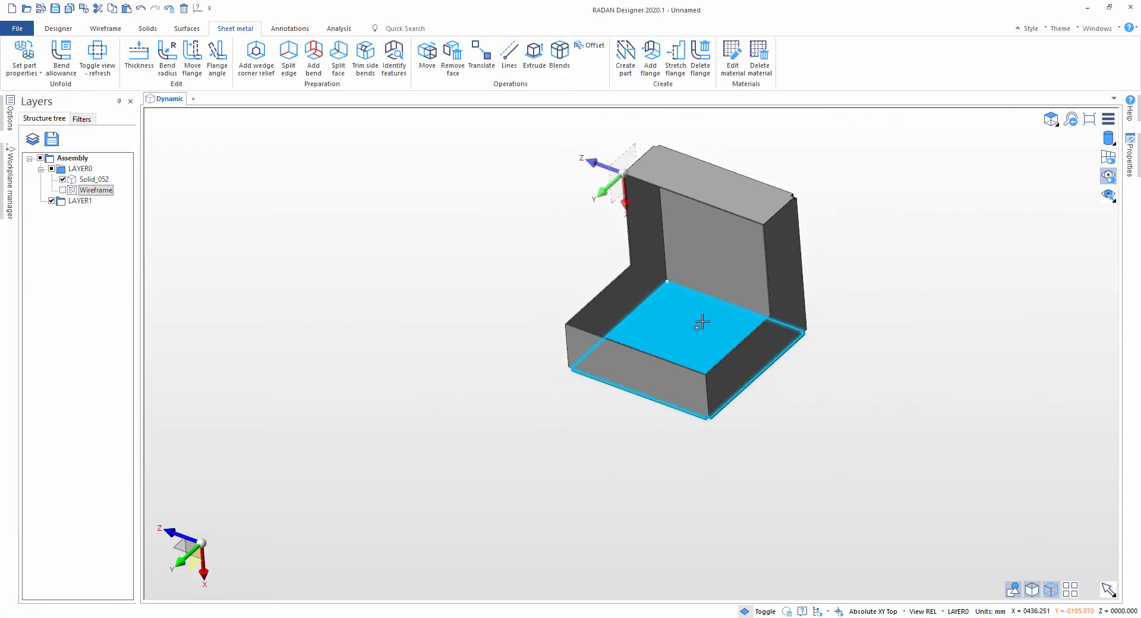
pyautogui.moveTo(710, 324); pyautogui.dragTo(593, 247, button='middle')
pyautogui.click(288, 60)
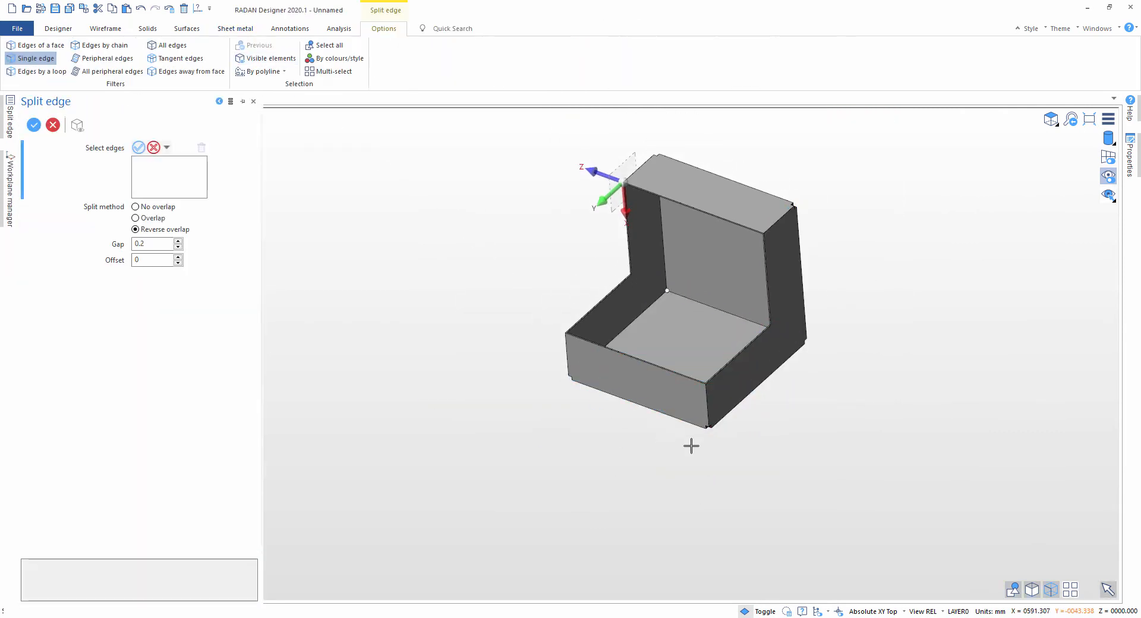
pyautogui.scroll(8, 708, 339)
pyautogui.scroll(-5, 706, 329)
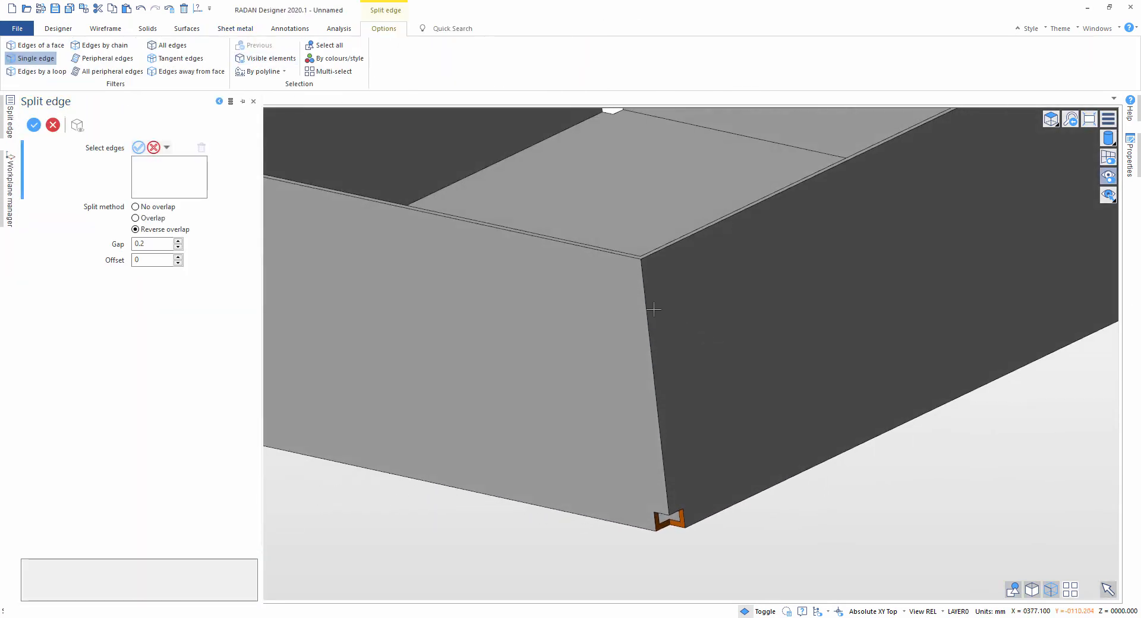
pyautogui.click(641, 312)
pyautogui.scroll(5, 659, 308)
pyautogui.moveTo(674, 403); pyautogui.dragTo(635, 346, button='middle')
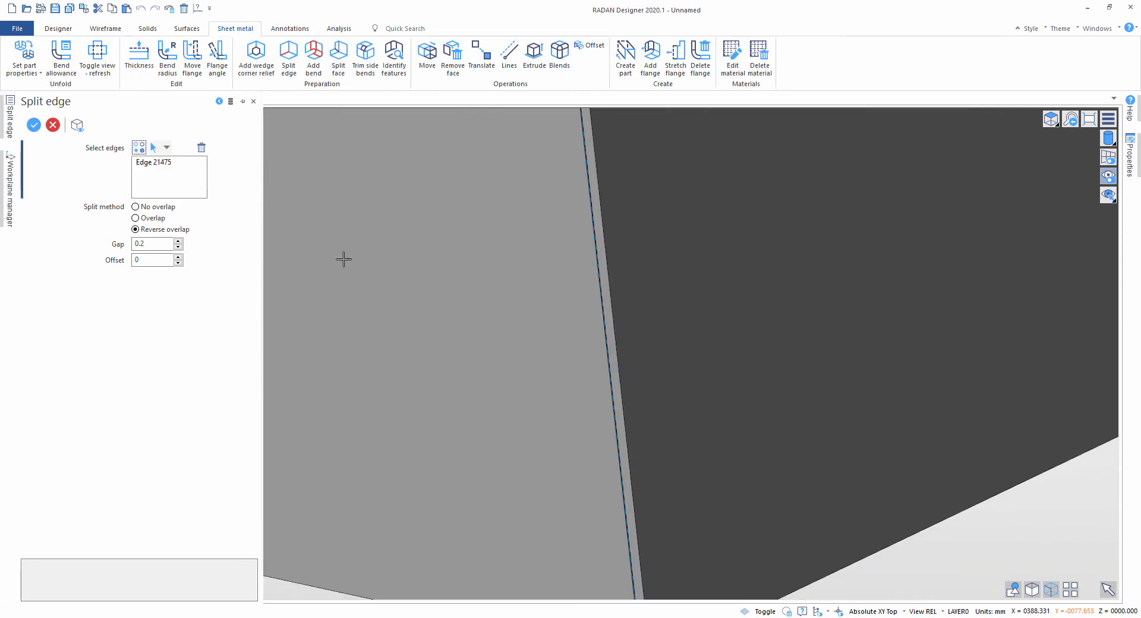
pyautogui.scroll(-5, 751, 226)
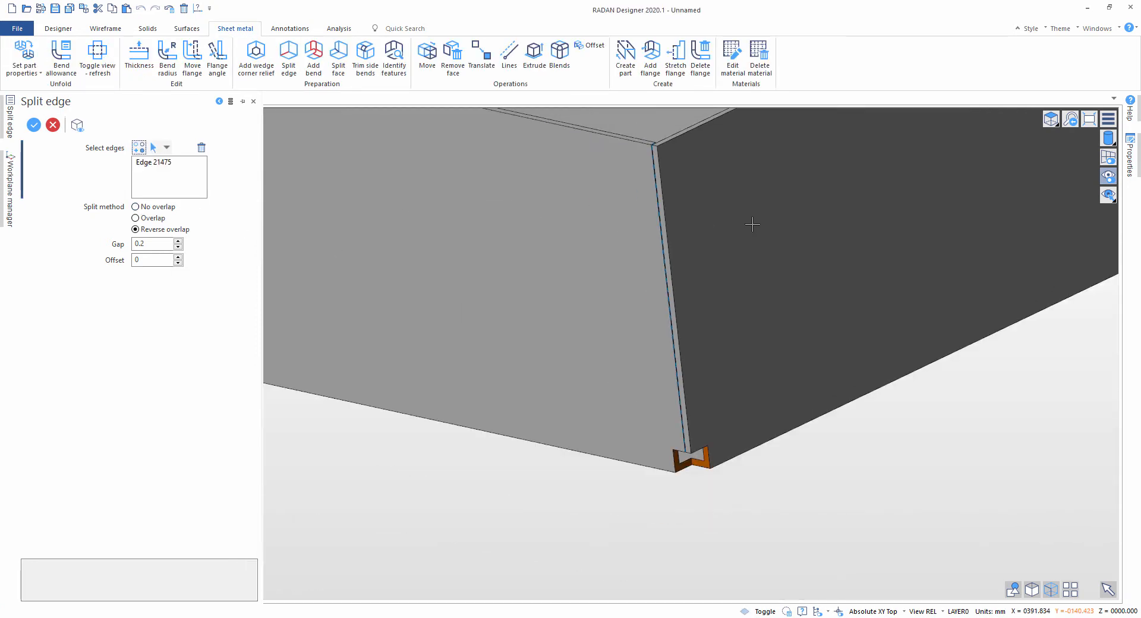
pyautogui.scroll(1, 704, 234)
# - Set the edge split method to No overlap and the gap to 2
pyautogui.click(149, 208)
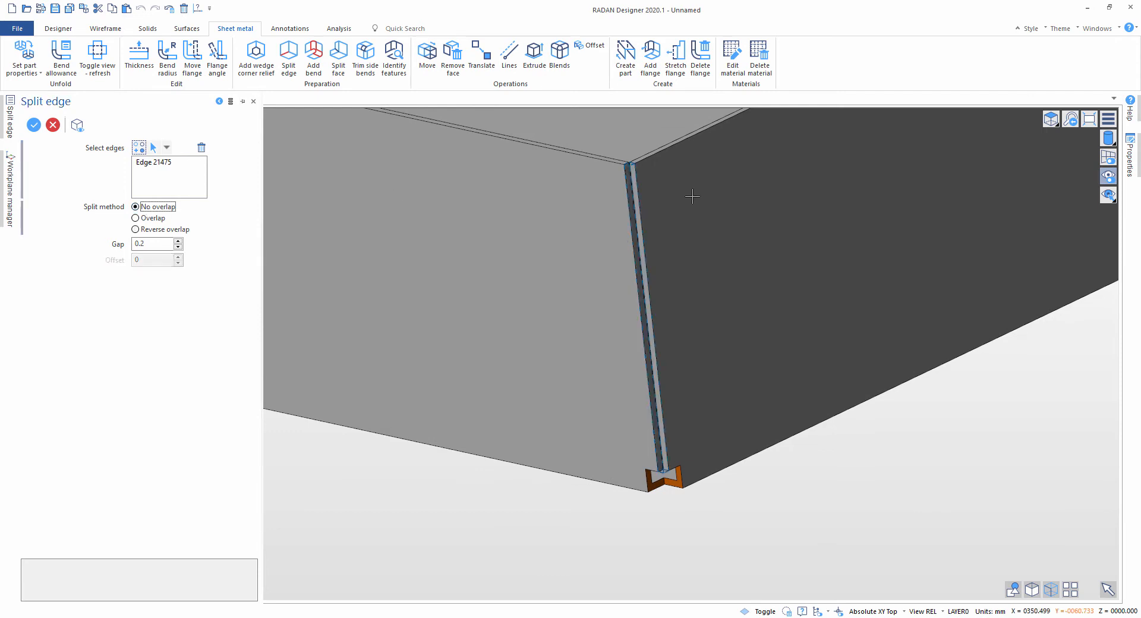
pyautogui.scroll(4, 693, 194)
pyautogui.scroll(-1, 570, 179)
pyautogui.scroll(-4, 576, 197)
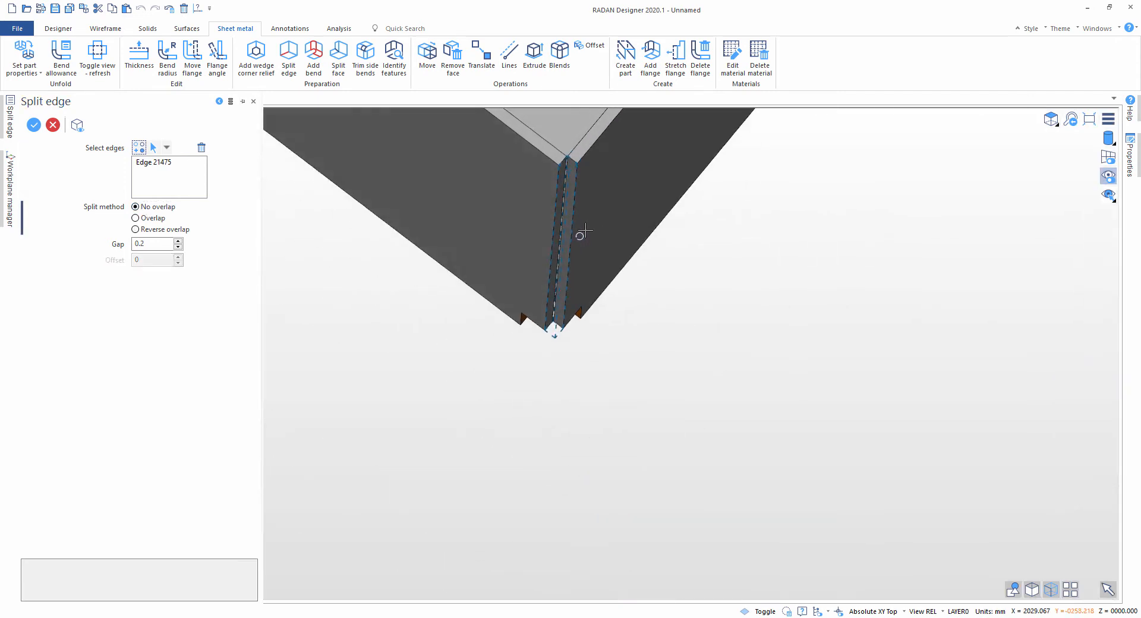
pyautogui.scroll(1, 579, 225)
pyautogui.scroll(2, 576, 213)
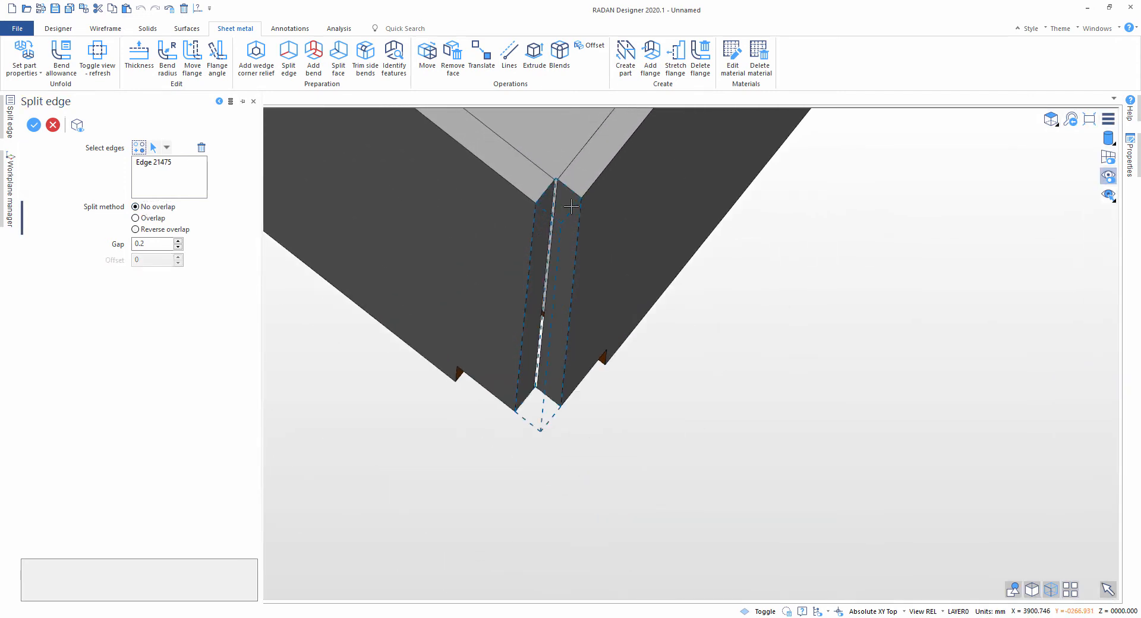
pyautogui.scroll(-5, 572, 219)
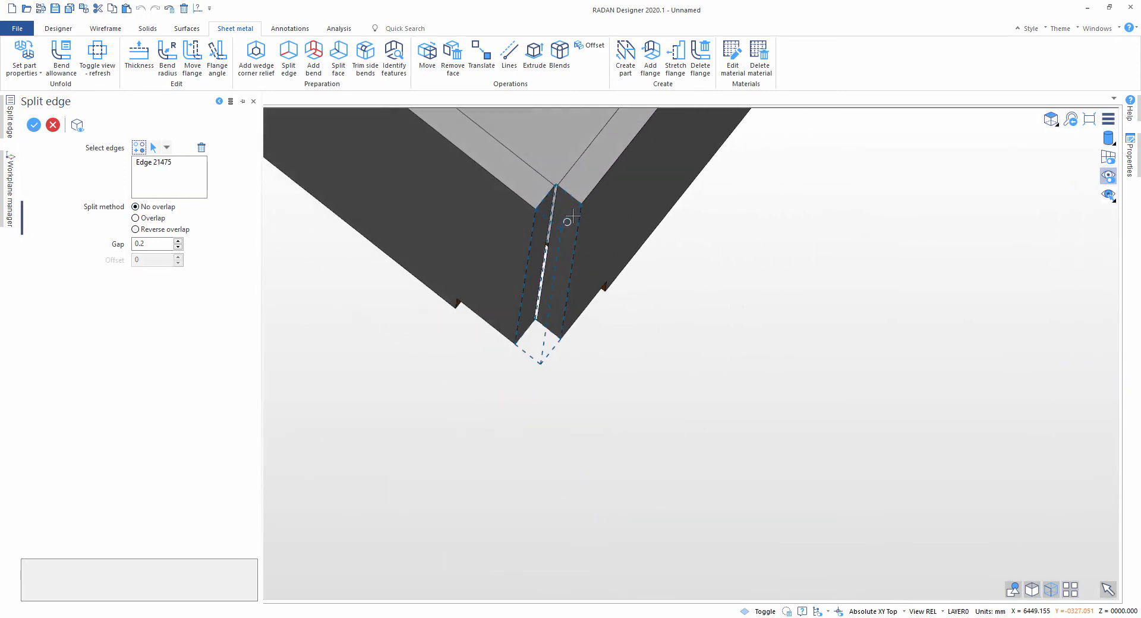
pyautogui.click(178, 241)
pyautogui.click(177, 241)
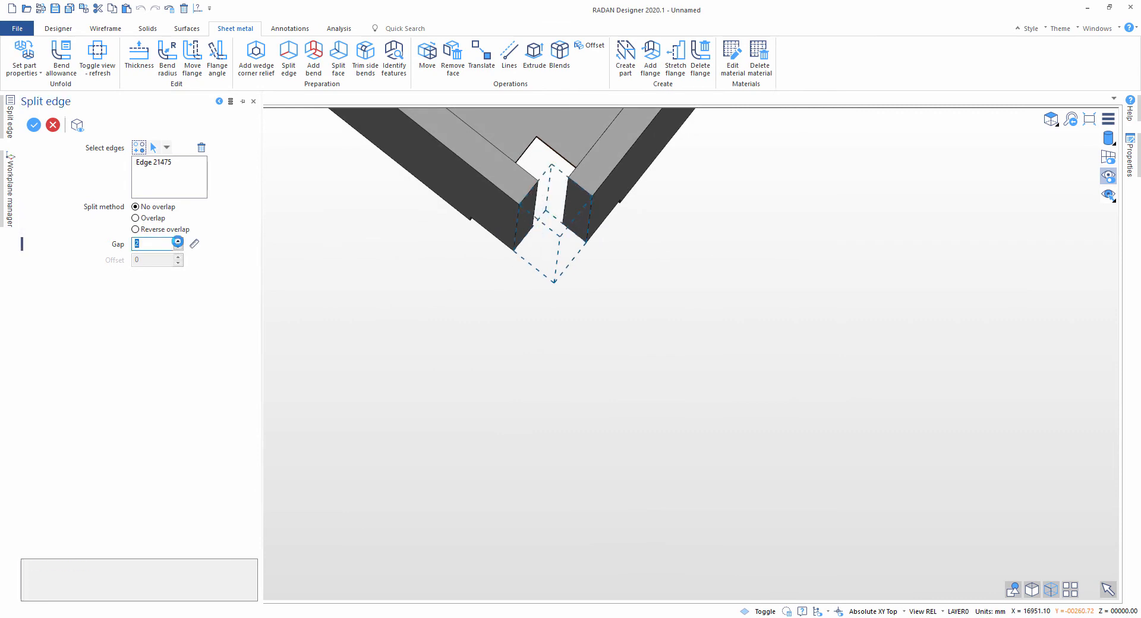
pyautogui.click(145, 244)
pyautogui.scroll(3, 593, 180)
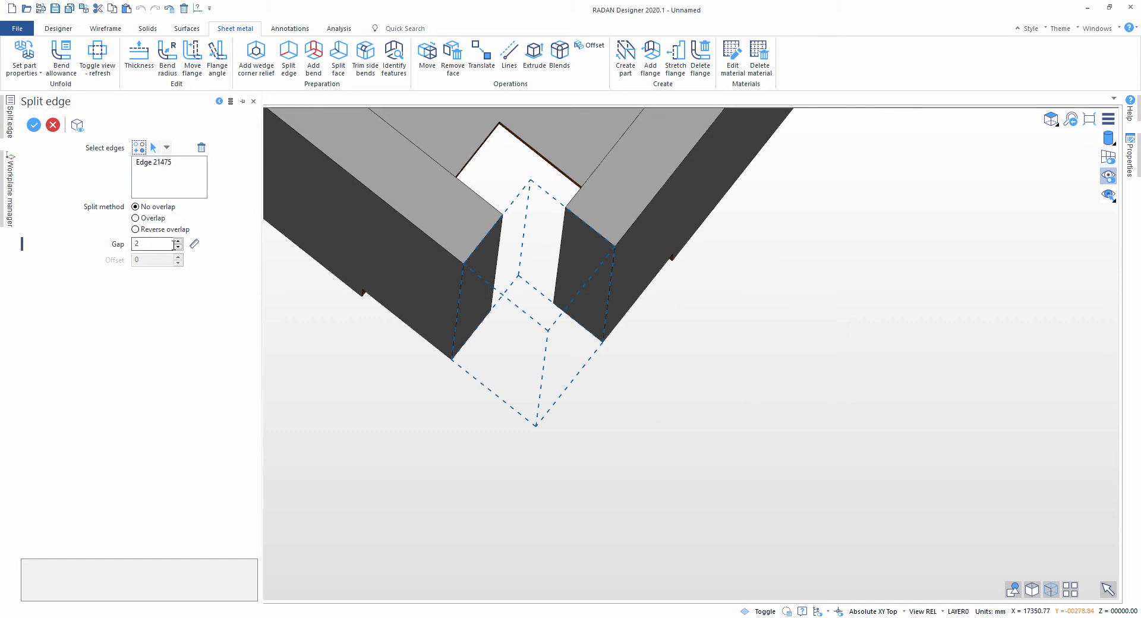
# - Set the split method to Overlap with a gap of 1
pyautogui.click(141, 222)
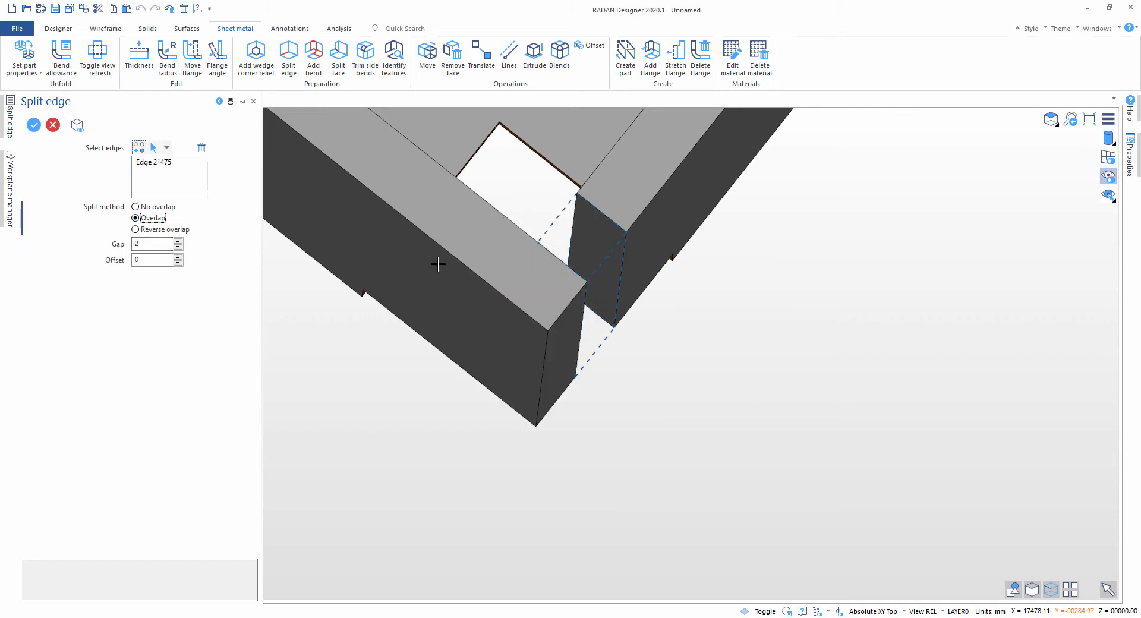
pyautogui.moveTo(438, 262); pyautogui.dragTo(495, 268, button='middle')
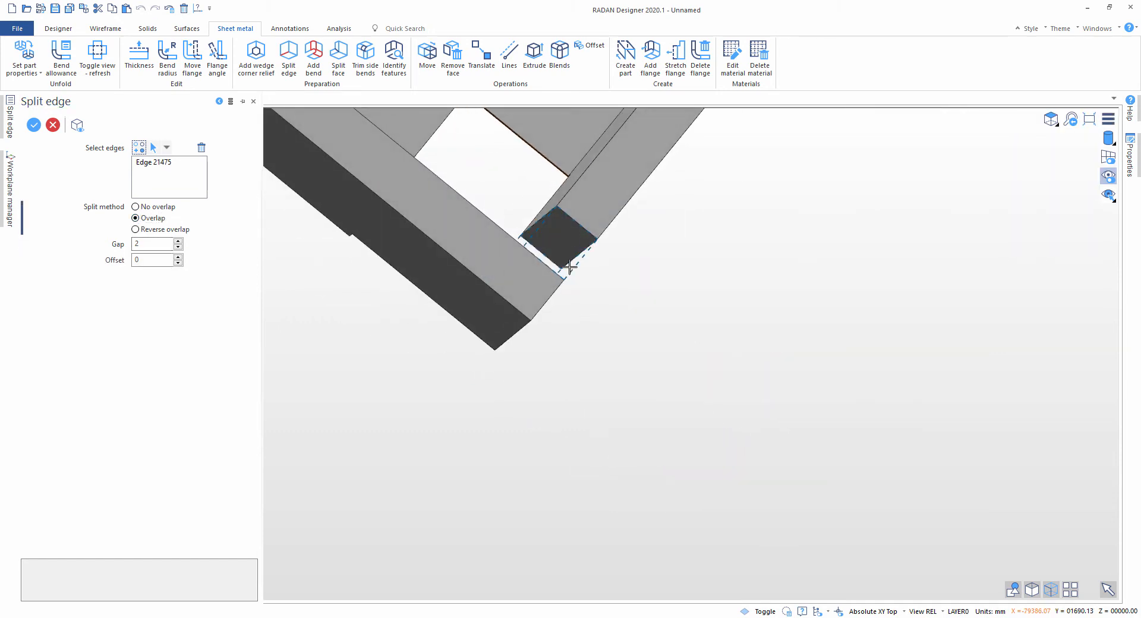
pyautogui.moveTo(155, 244); pyautogui.dragTo(107, 248)
pyautogui.write('1')
pyautogui.press('Tab')
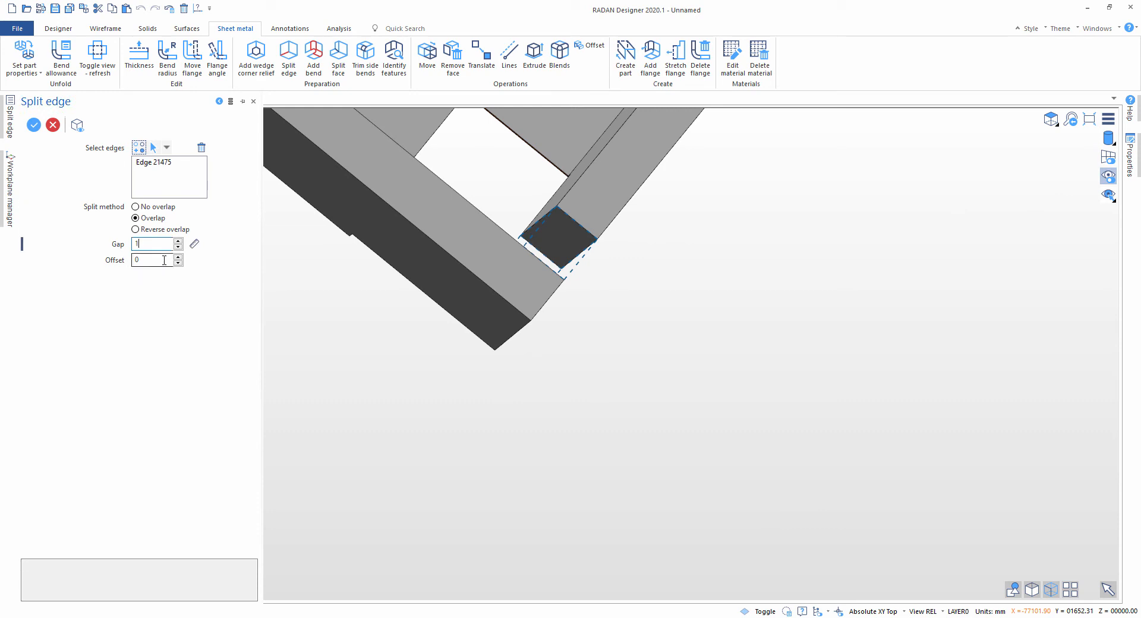
pyautogui.scroll(2, 535, 270)
pyautogui.moveTo(536, 263); pyautogui.dragTo(552, 249, button='middle')
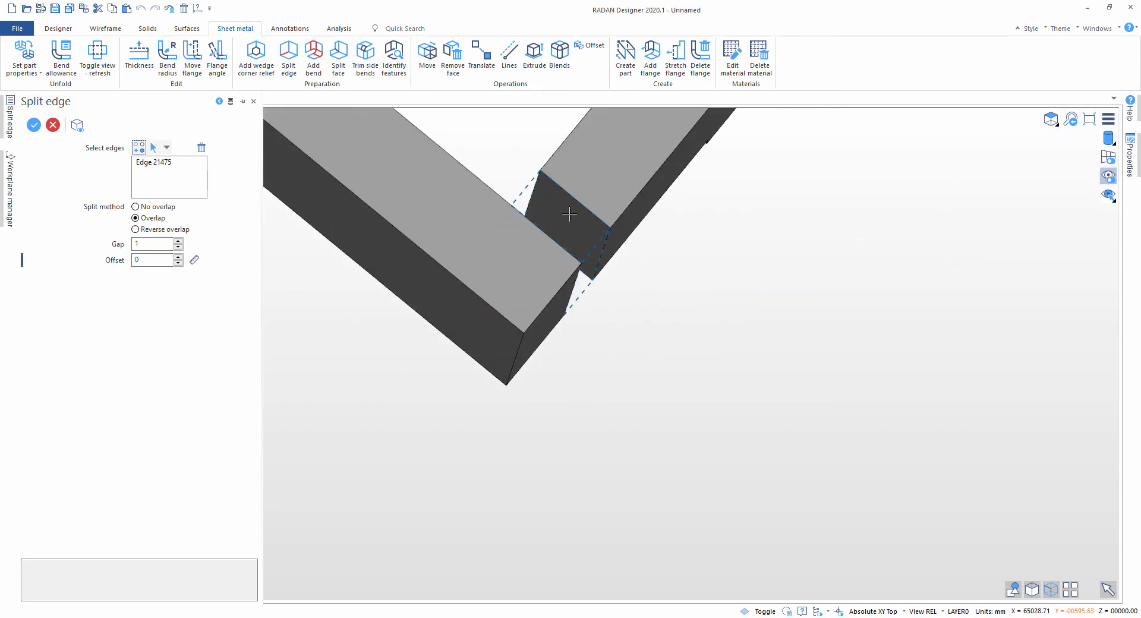
pyautogui.scroll(-2, 576, 224)
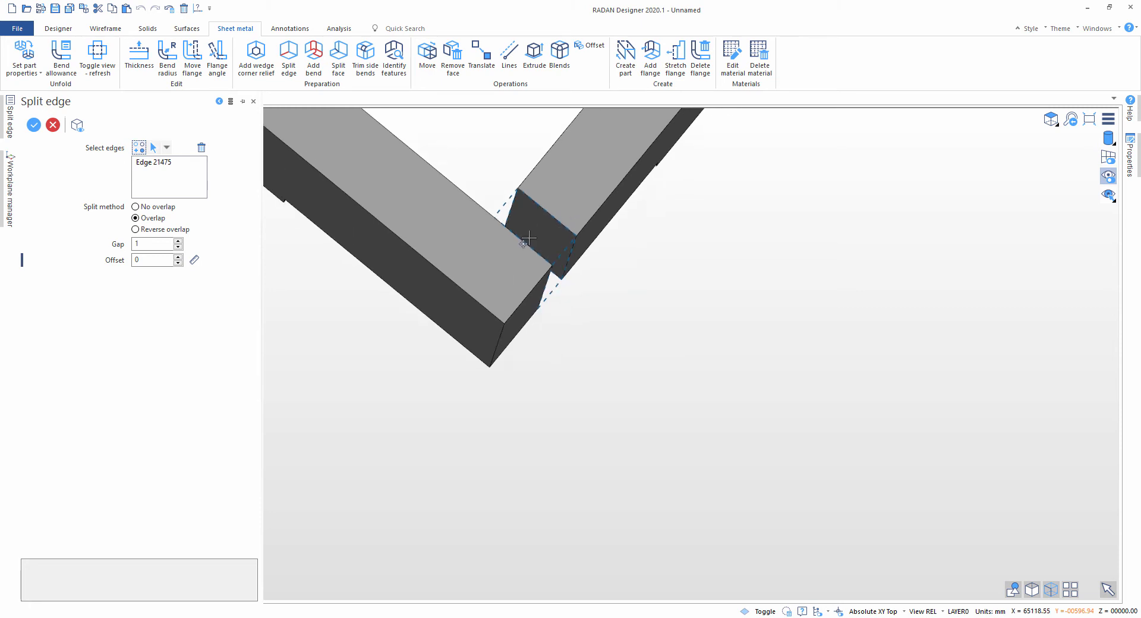
# - Try positive and negative offsets for the overlap, down to -4, and return the offset to 0
pyautogui.click(177, 257)
pyautogui.click(178, 257)
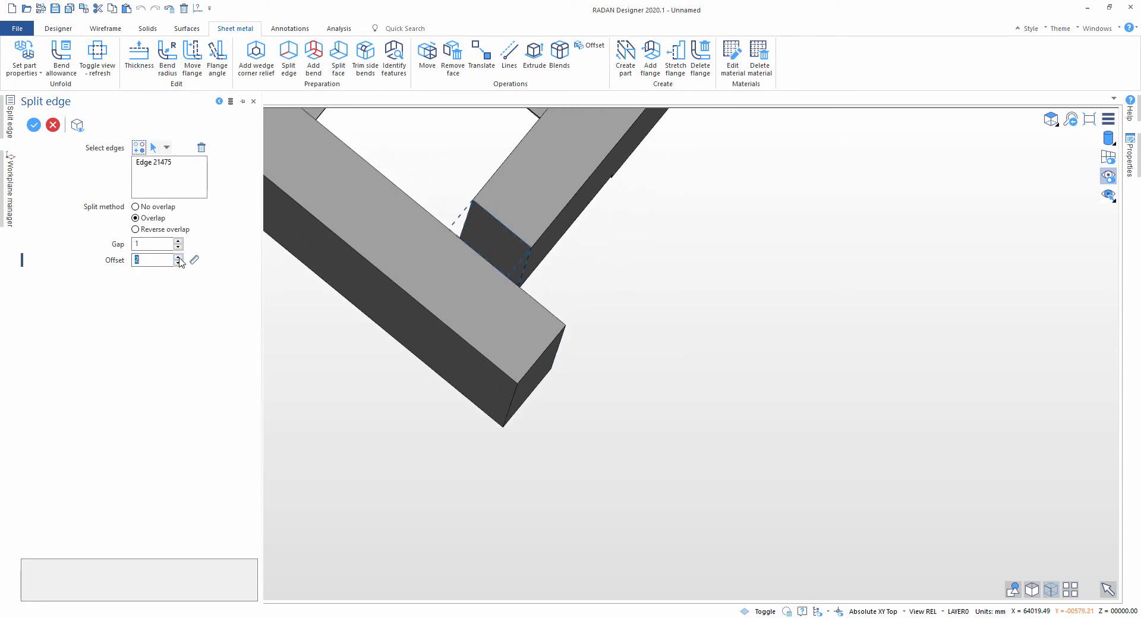
pyautogui.click(178, 258)
pyautogui.click(178, 262)
pyautogui.click(177, 263)
pyautogui.click(178, 263)
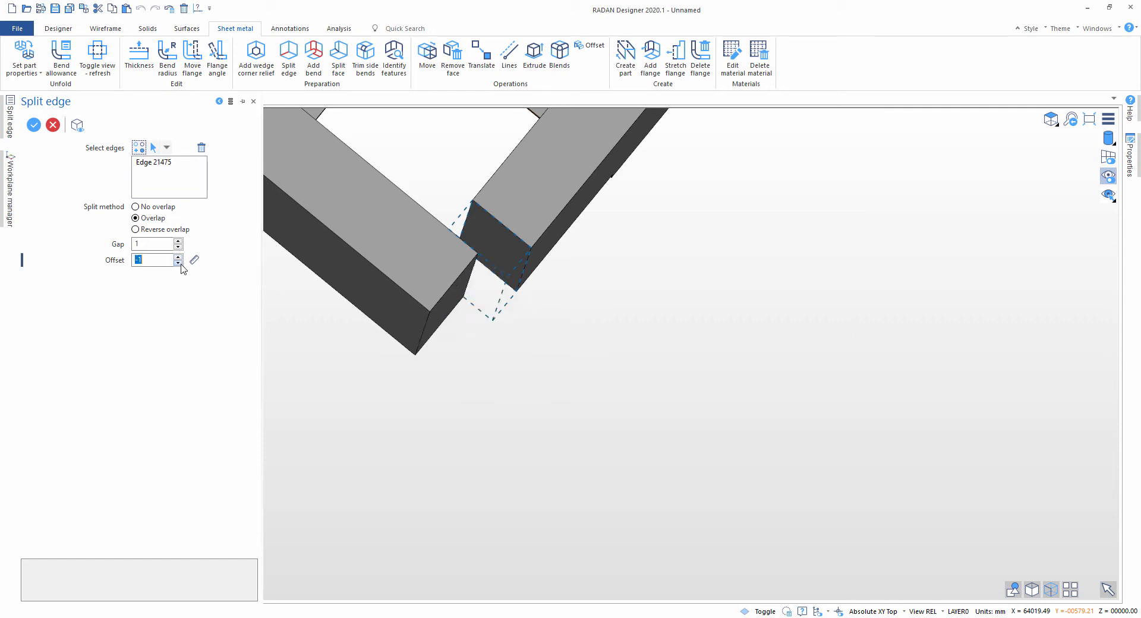
pyautogui.click(177, 262)
pyautogui.click(178, 262)
pyautogui.click(179, 264)
pyautogui.click(179, 263)
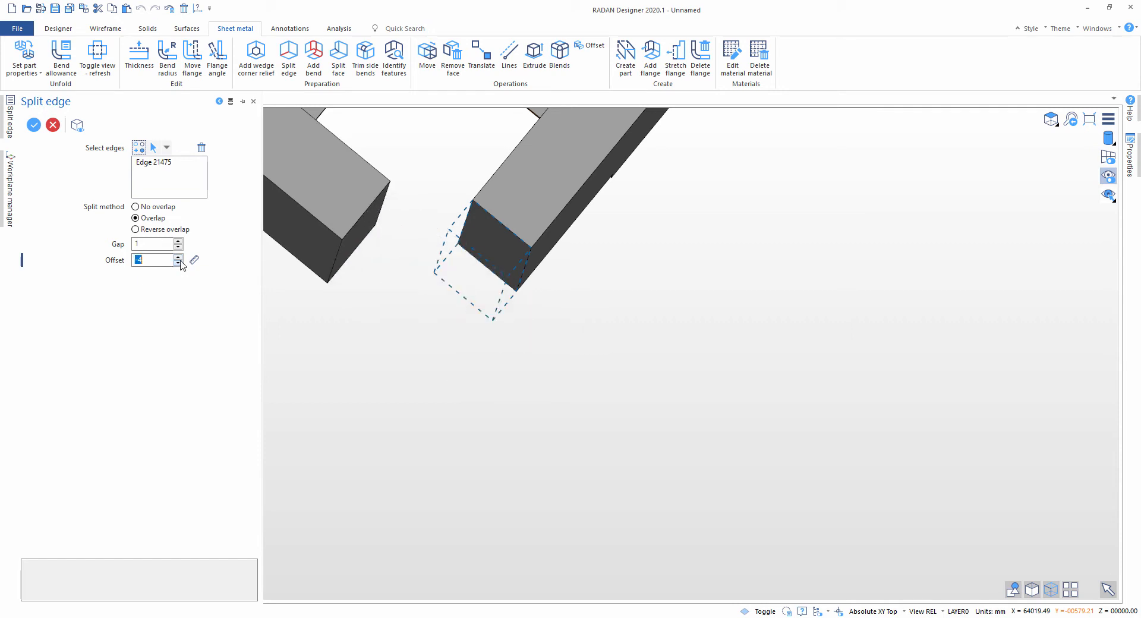
pyautogui.click(179, 257)
pyautogui.click(179, 258)
pyautogui.click(178, 258)
pyautogui.click(178, 258)
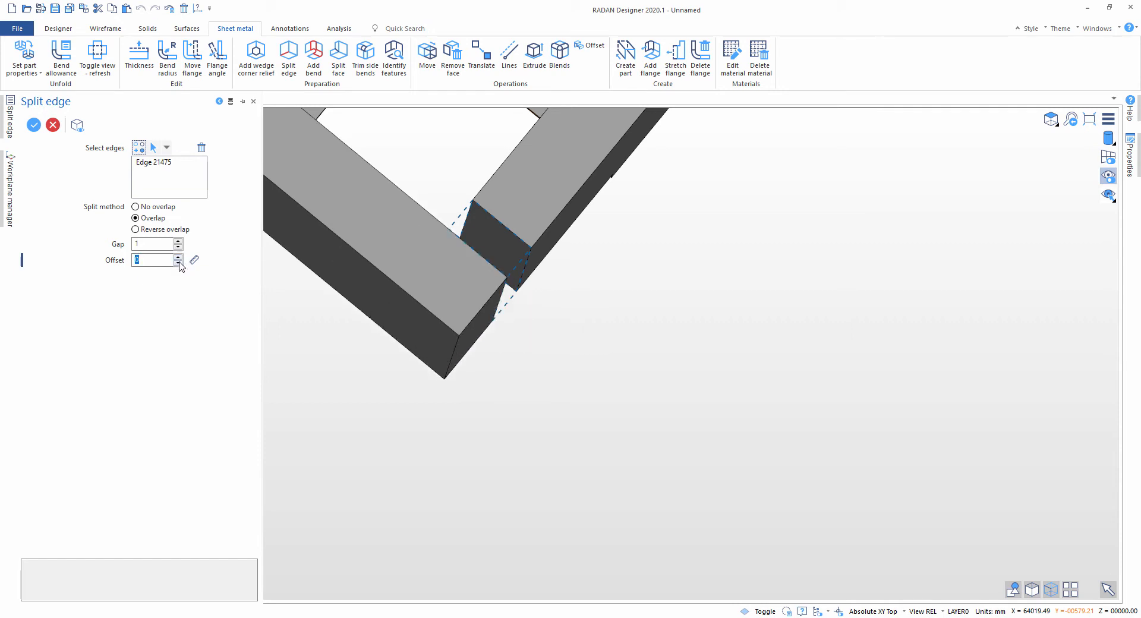
pyautogui.click(178, 263)
pyautogui.click(179, 257)
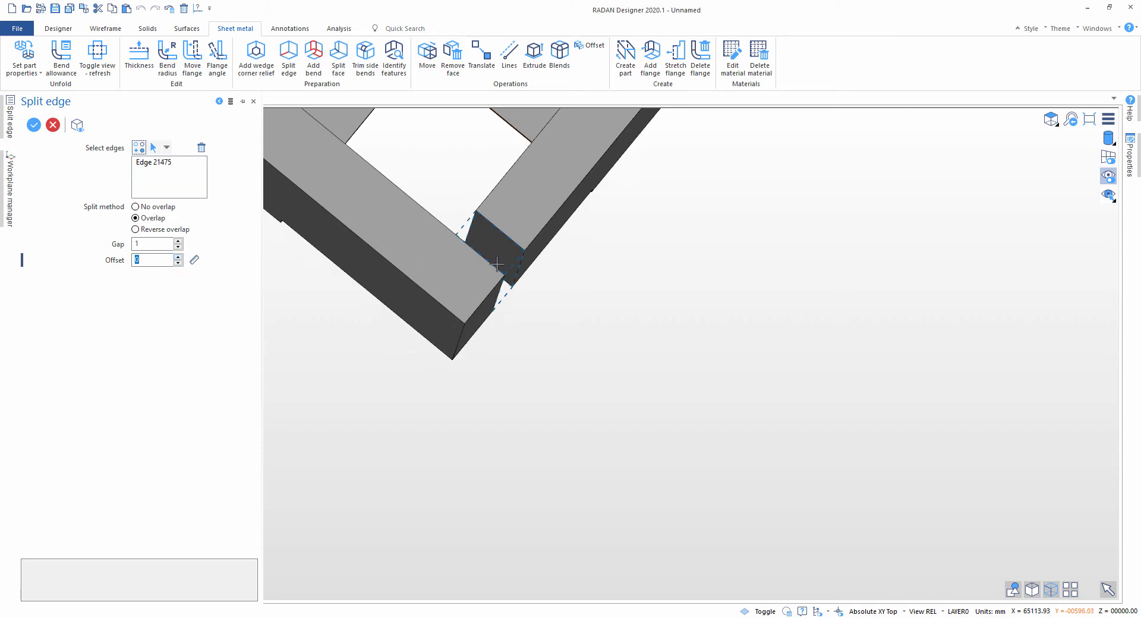
# - Compare Reverse overlap with Overlap on the corner edge and settle on the No overlap split method
pyautogui.click(152, 231)
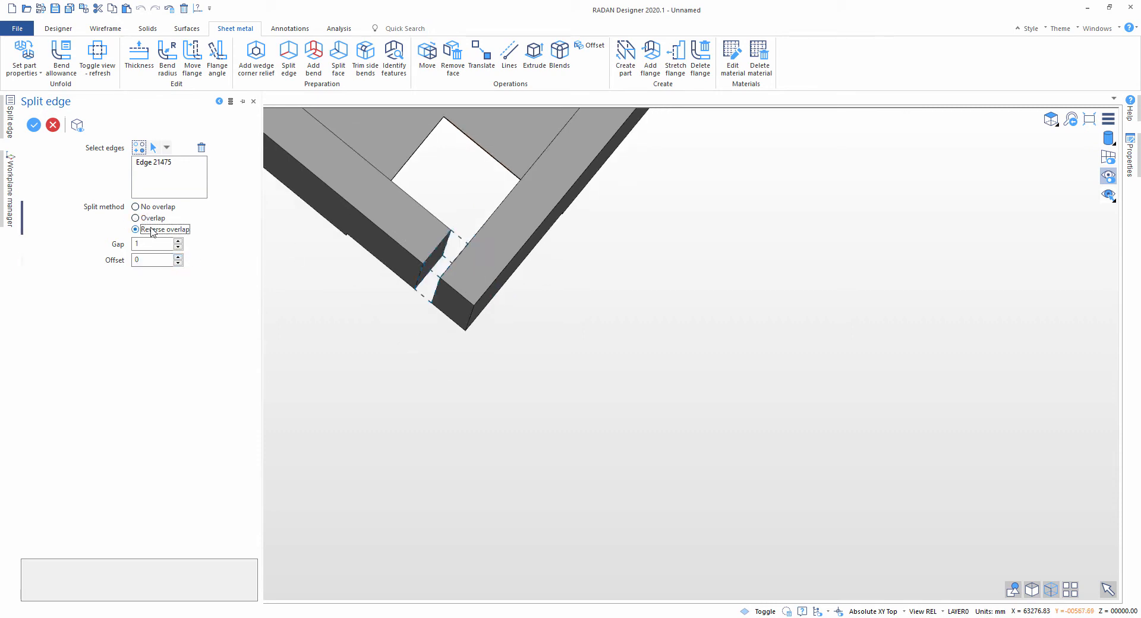
pyautogui.click(147, 221)
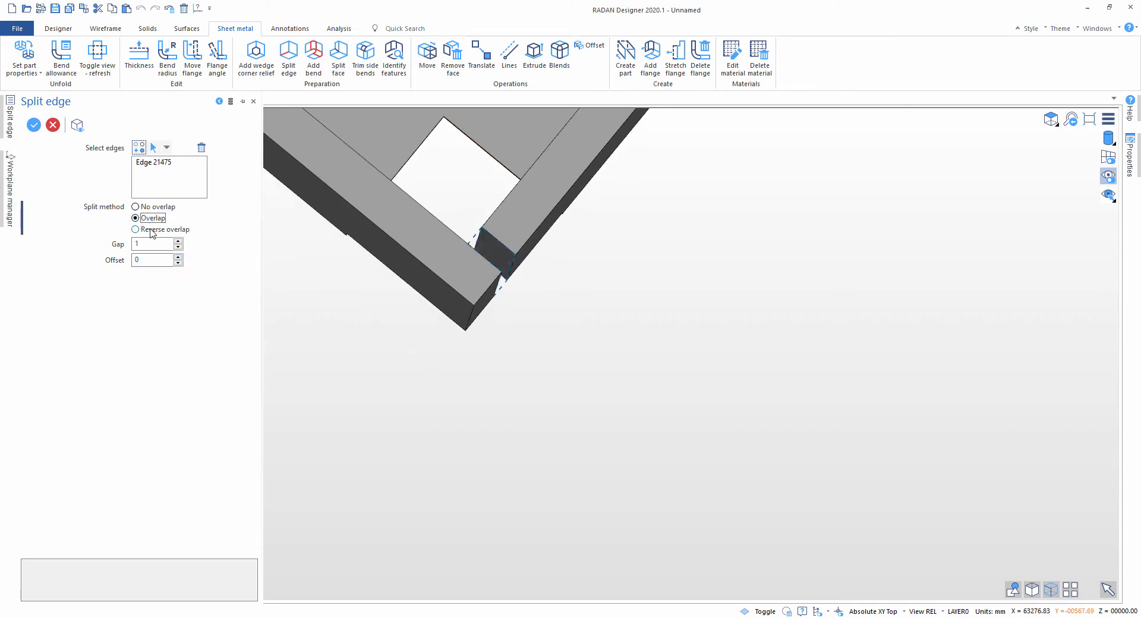
pyautogui.click(156, 231)
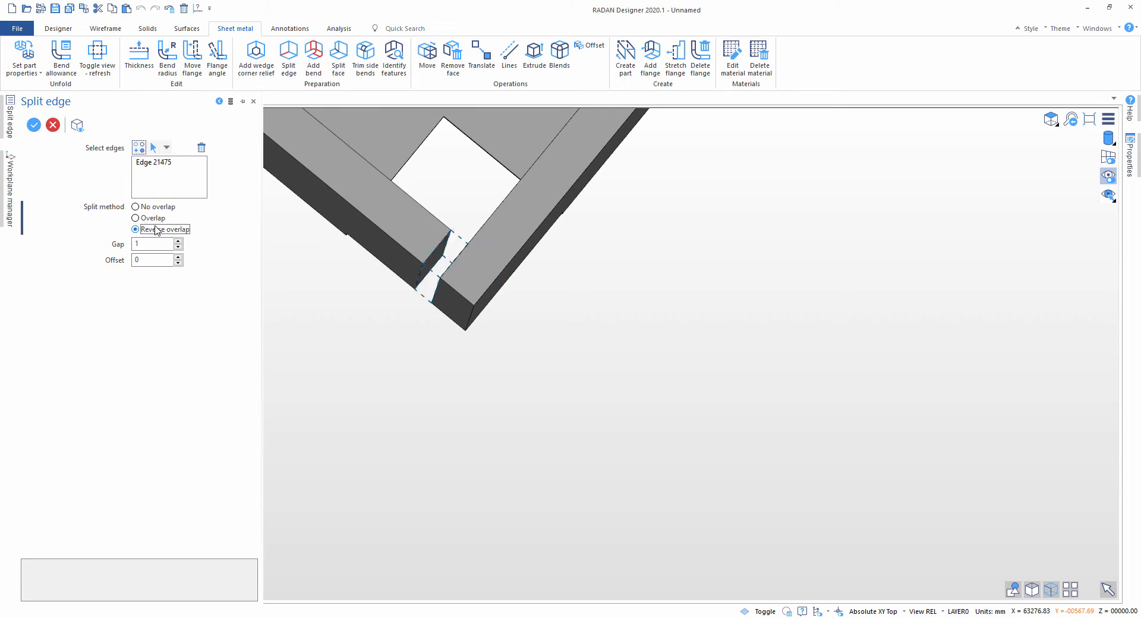
pyautogui.click(154, 208)
pyautogui.scroll(-6, 512, 241)
pyautogui.moveTo(523, 232); pyautogui.dragTo(527, 176, button='middle')
pyautogui.scroll(-4, 527, 176)
pyautogui.moveTo(545, 252); pyautogui.dragTo(570, 449, button='middle')
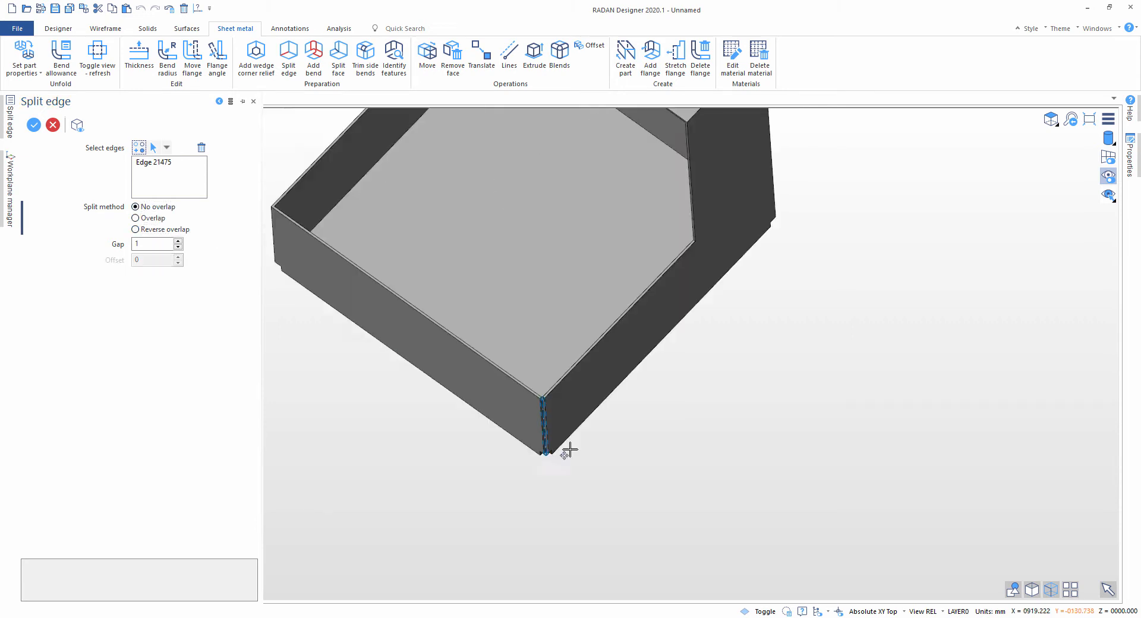
pyautogui.scroll(-4, 569, 449)
# - Add the low end wall's other vertical corner edge and both side edges of the top face to the split, and apply it
pyautogui.click(136, 147)
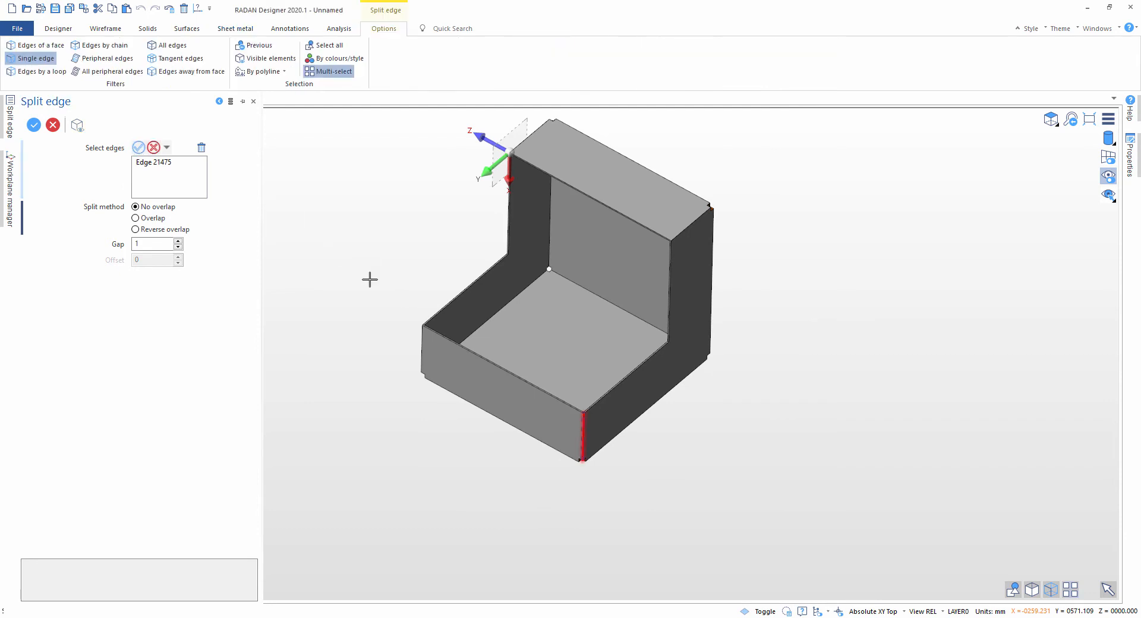
pyautogui.click(422, 348)
pyautogui.click(531, 139)
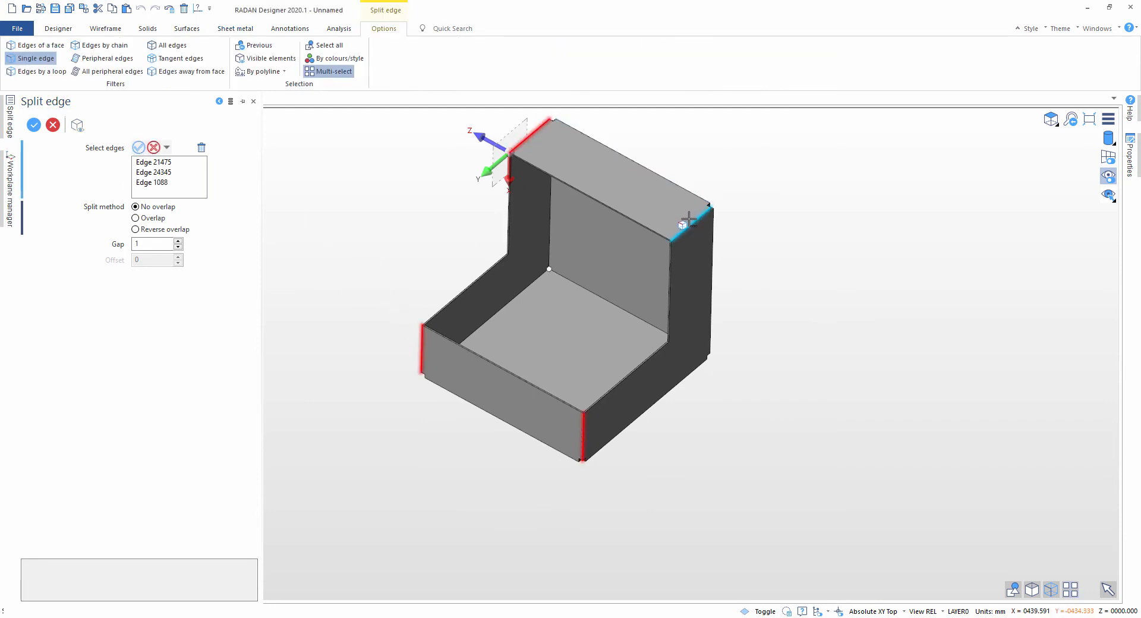
pyautogui.click(689, 226)
pyautogui.rightClick(793, 271)
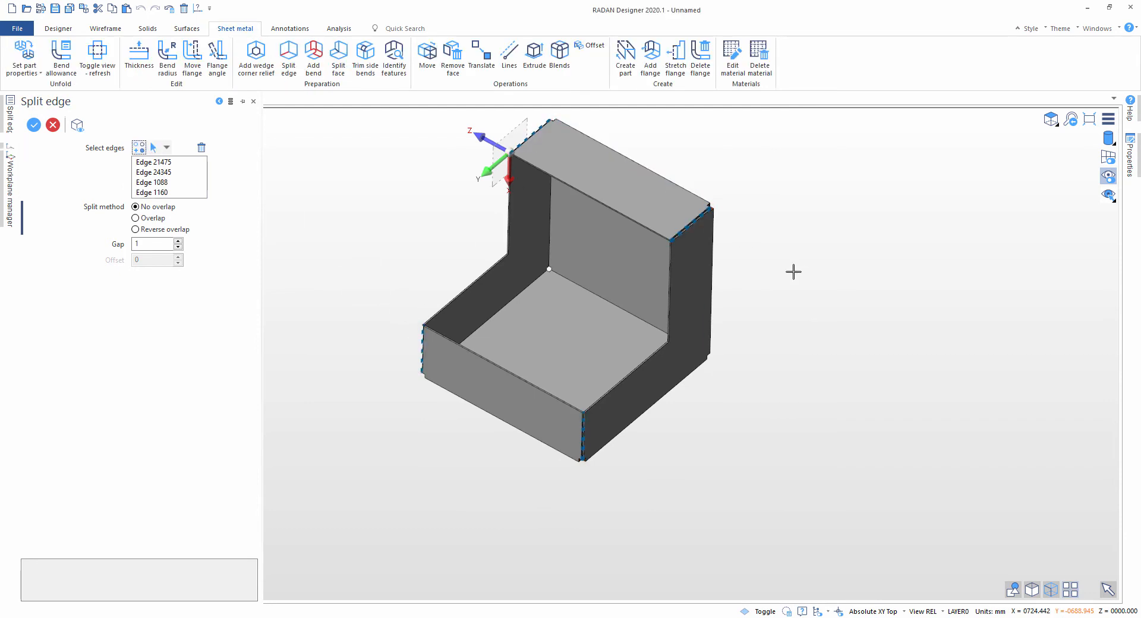
pyautogui.rightClick(794, 272)
pyautogui.moveTo(793, 272); pyautogui.dragTo(676, 307, button='middle')
pyautogui.press('Escape')
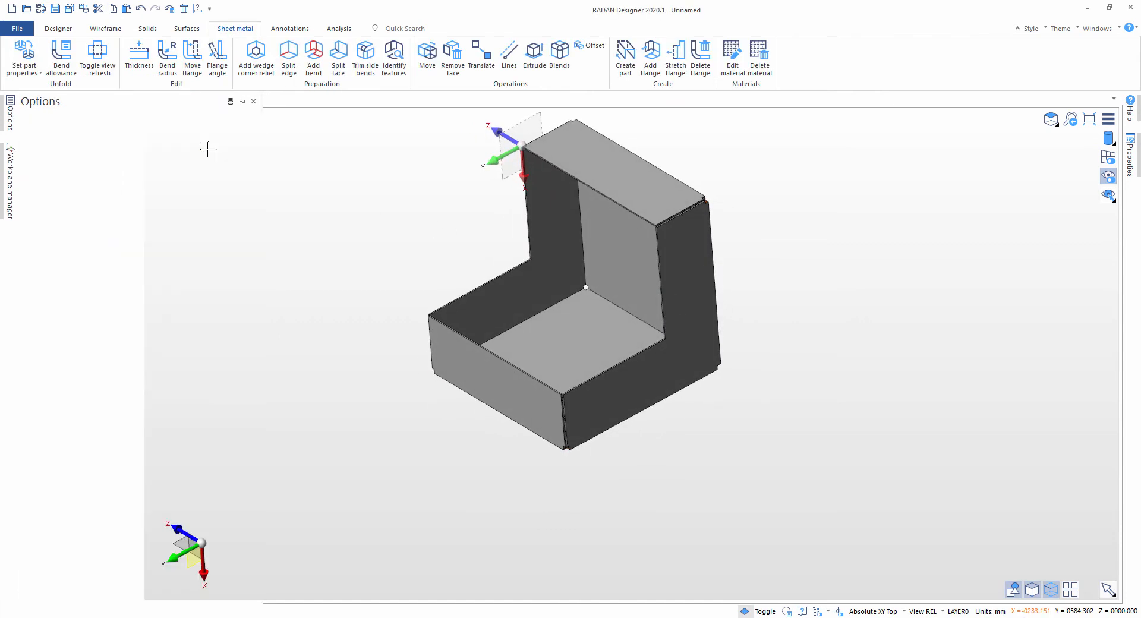
# - Begin adding a bend with an inner radius of 3 along the bottom edge joining the low end wall to the base
pyautogui.click(313, 59)
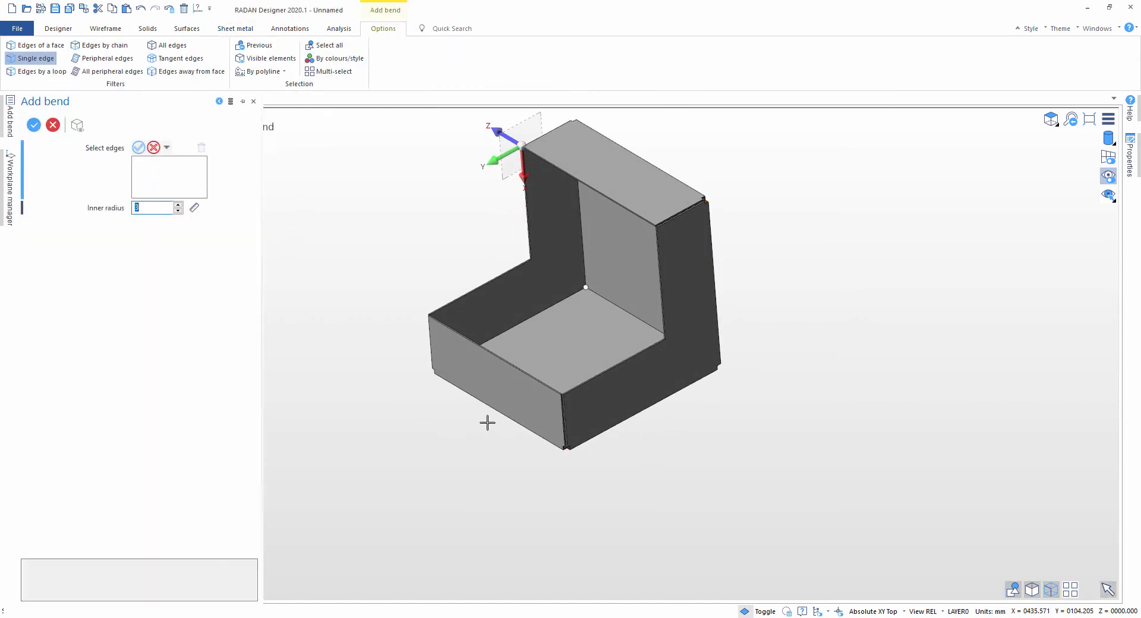
pyautogui.click(493, 409)
pyautogui.scroll(10, 557, 465)
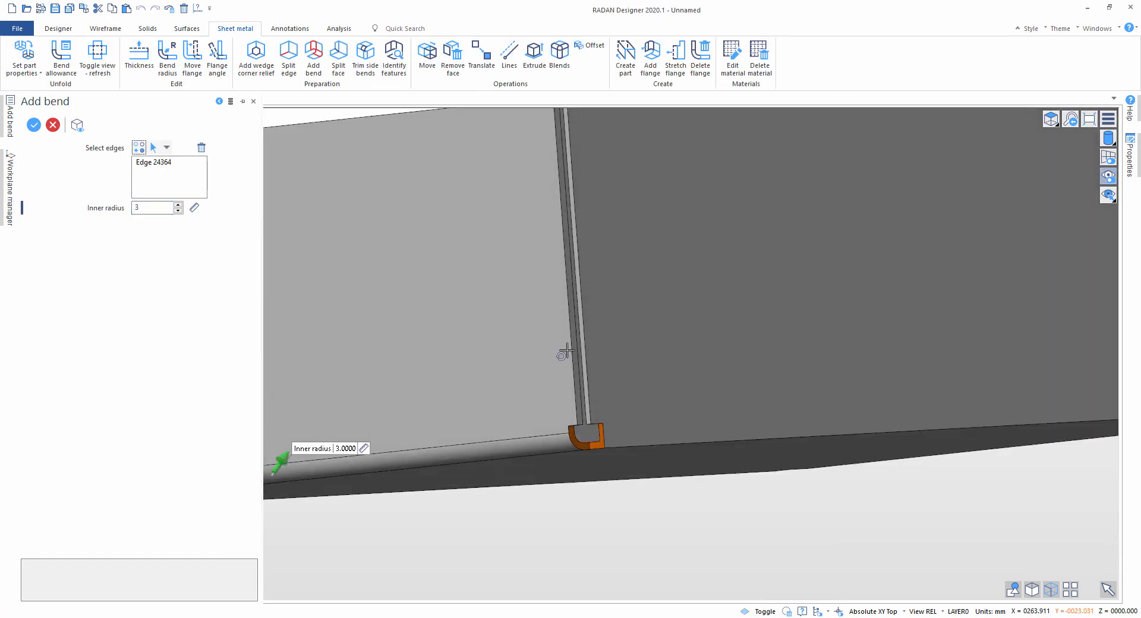
pyautogui.moveTo(576, 473); pyautogui.dragTo(576, 445, button='middle')
pyautogui.scroll(-4, 576, 446)
pyautogui.moveTo(654, 339); pyautogui.dragTo(721, 306, button='middle')
pyautogui.scroll(2, 796, 272)
pyautogui.moveTo(796, 272); pyautogui.dragTo(772, 269, button='middle')
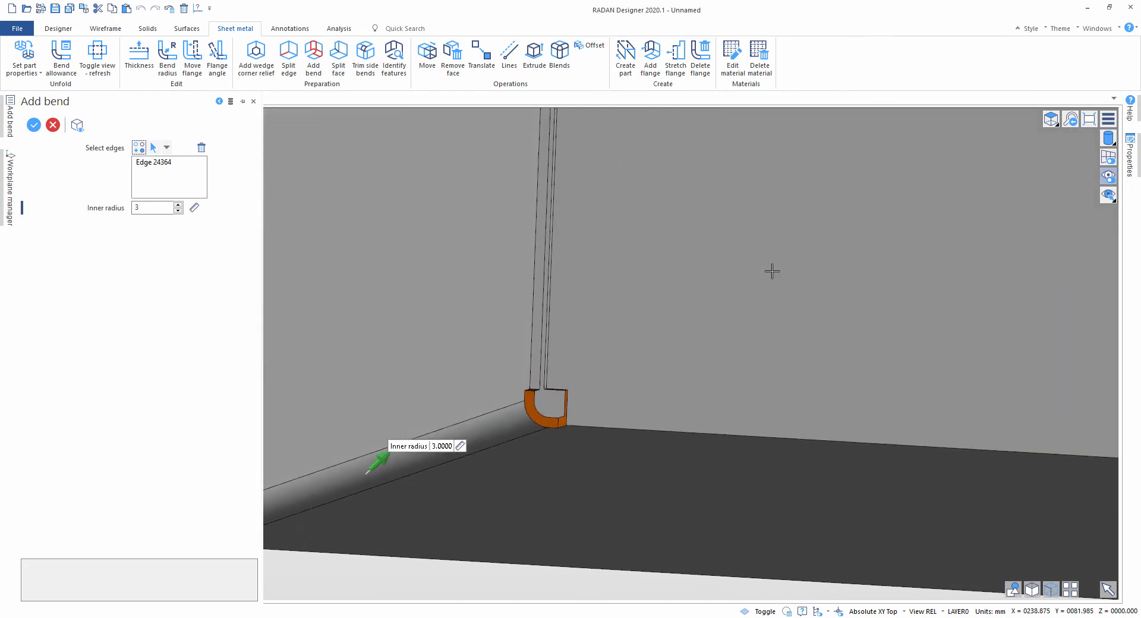
pyautogui.moveTo(637, 284); pyautogui.dragTo(917, 191, button='middle')
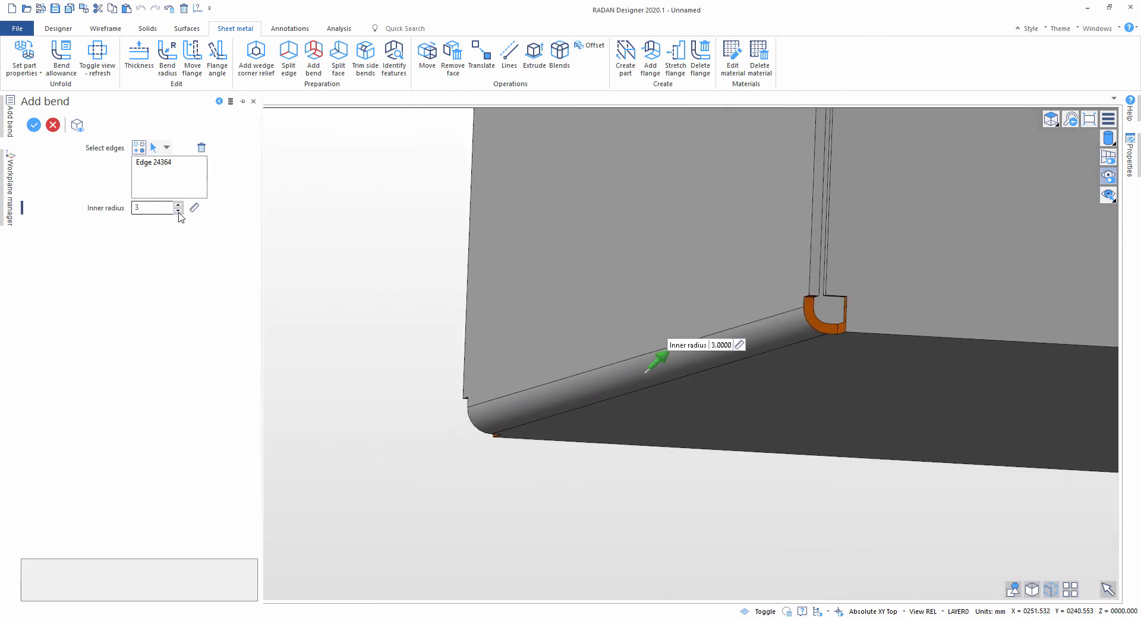
# - Try an inner radius of 4 for the bend along the low end wall's bottom edge and return it to 3
pyautogui.click(178, 210)
pyautogui.click(178, 204)
pyautogui.click(178, 205)
pyautogui.scroll(-3, 881, 285)
pyautogui.scroll(2, 881, 285)
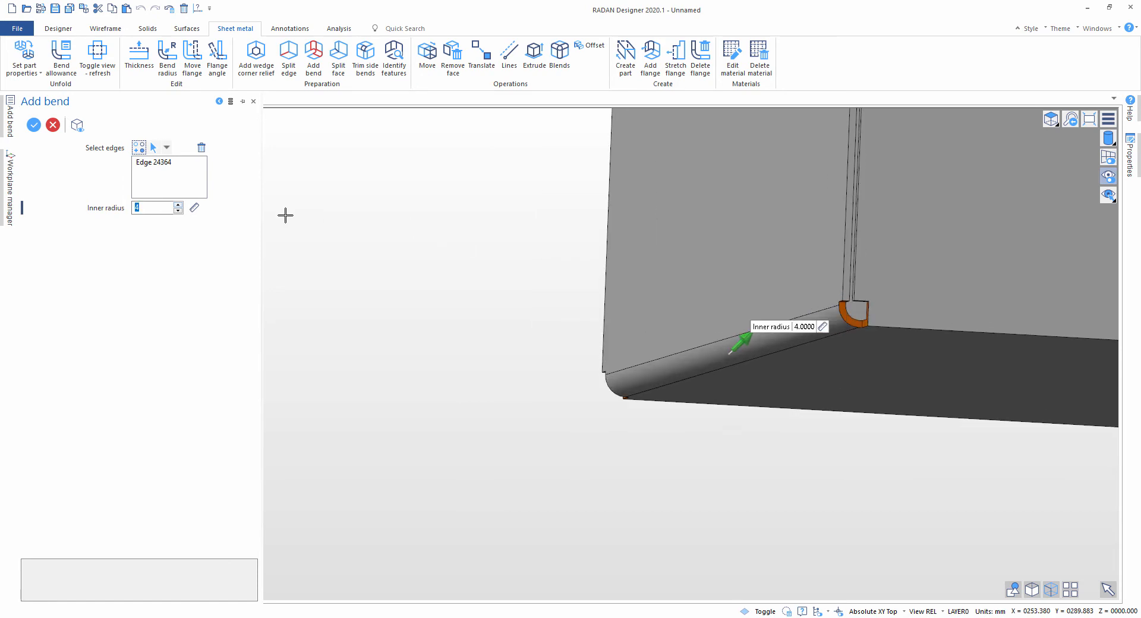
pyautogui.scroll(-1, 458, 241)
pyautogui.click(177, 210)
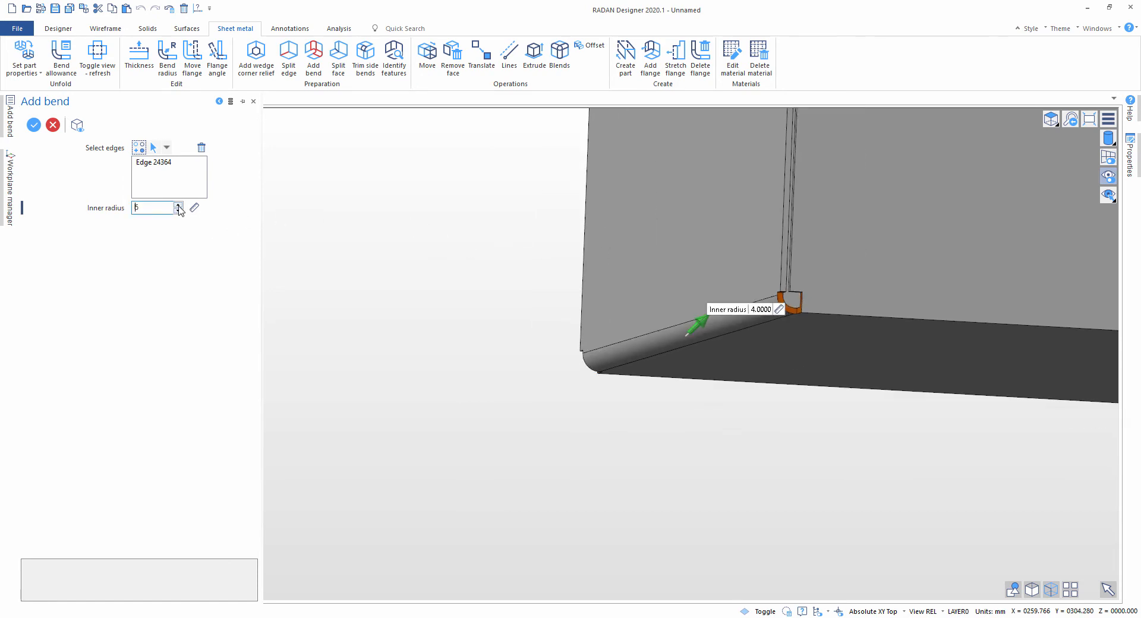
pyautogui.scroll(-1, 824, 263)
pyautogui.scroll(-2, 824, 264)
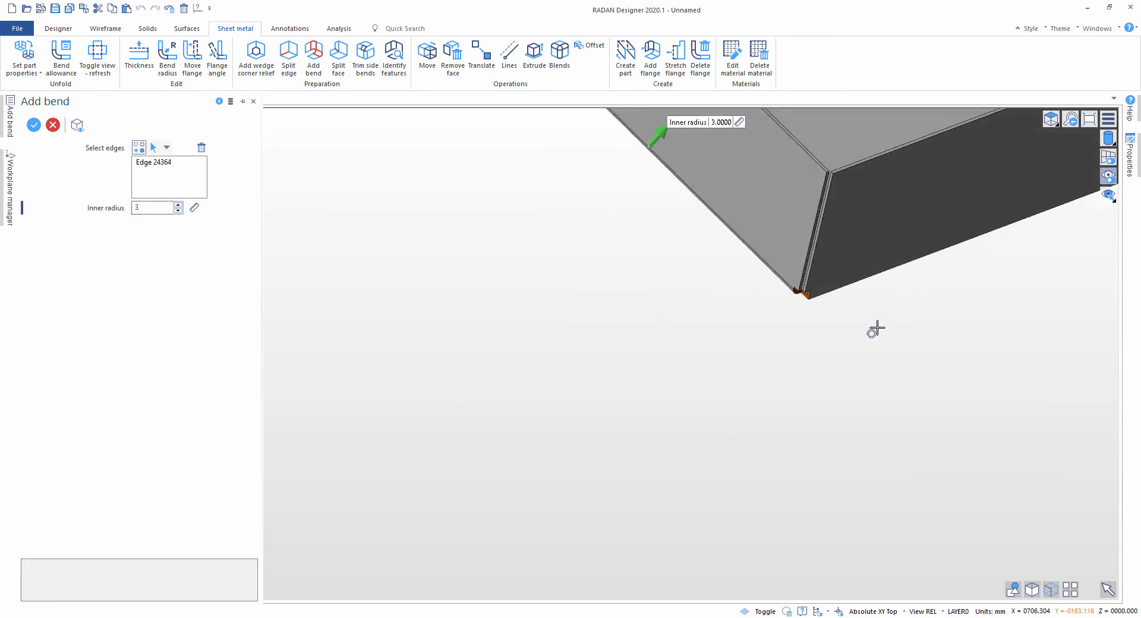
# - Select all the enclosure's edges together for bending and apply the bends with an inner radius of 3
pyautogui.scroll(-3, 800, 448)
pyautogui.click(139, 148)
pyautogui.scroll(-3, 535, 155)
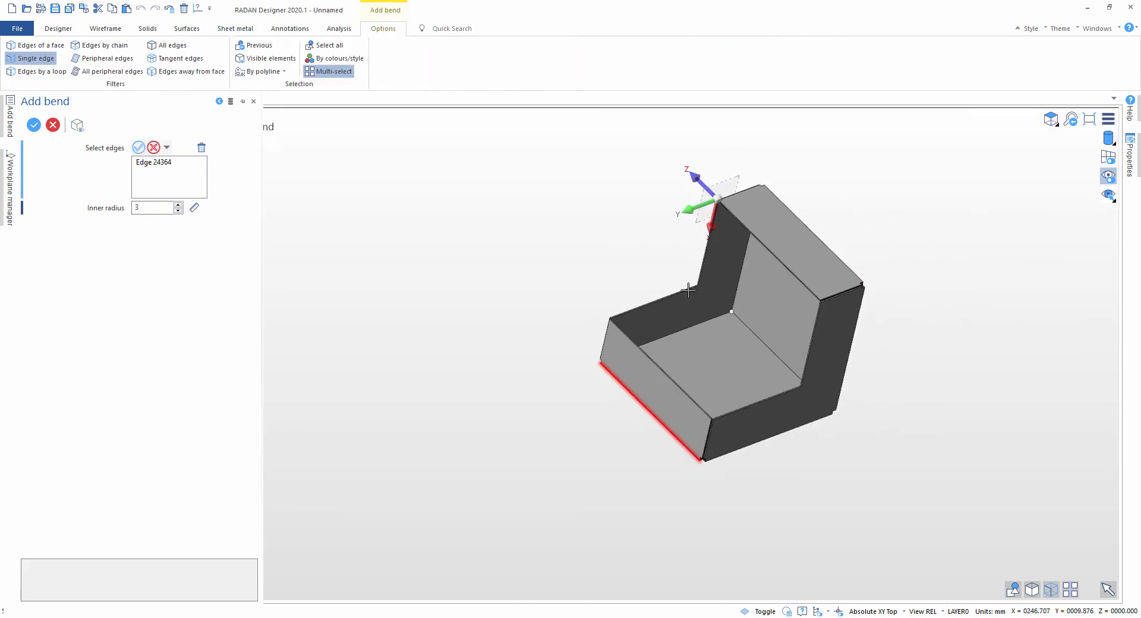
pyautogui.moveTo(519, 146); pyautogui.dragTo(996, 500)
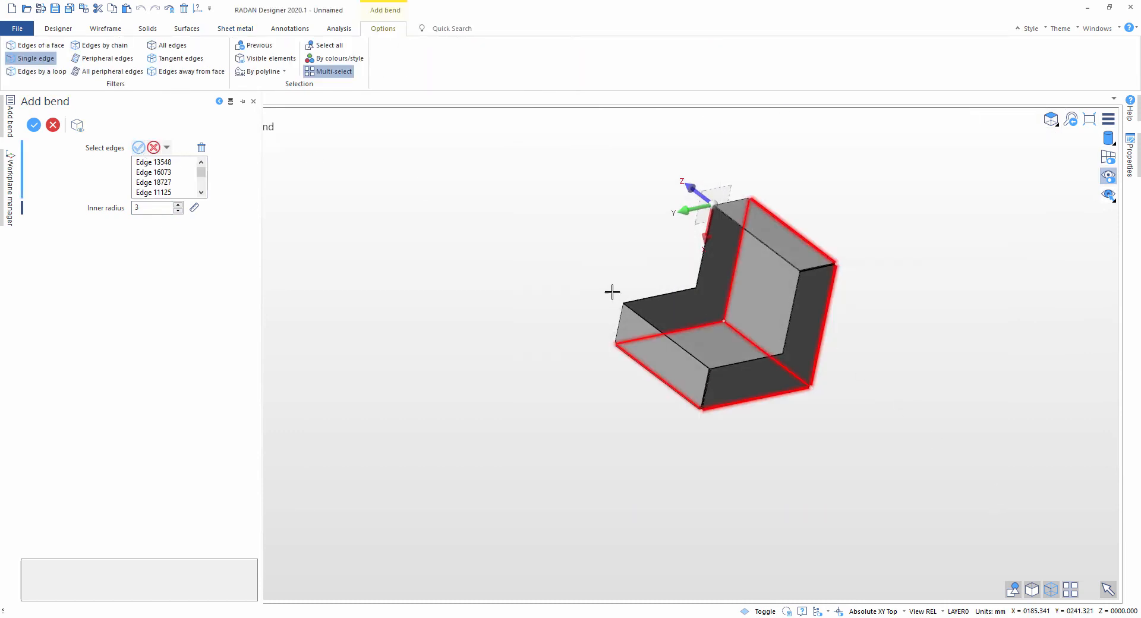
pyautogui.click(139, 148)
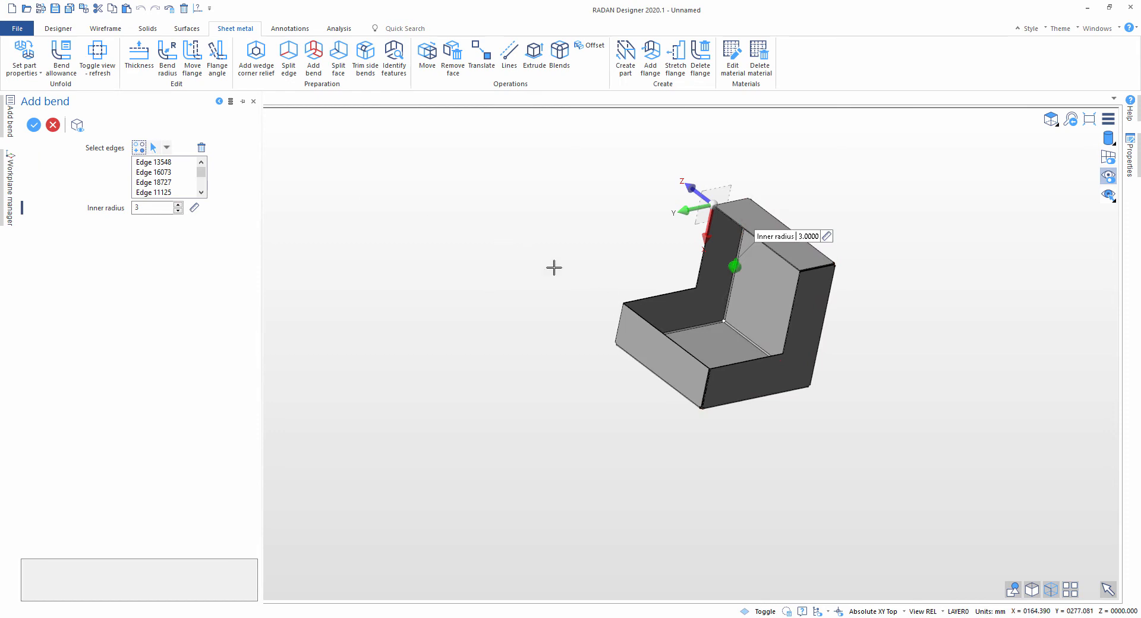
pyautogui.rightClick(534, 258)
pyautogui.press('Escape')
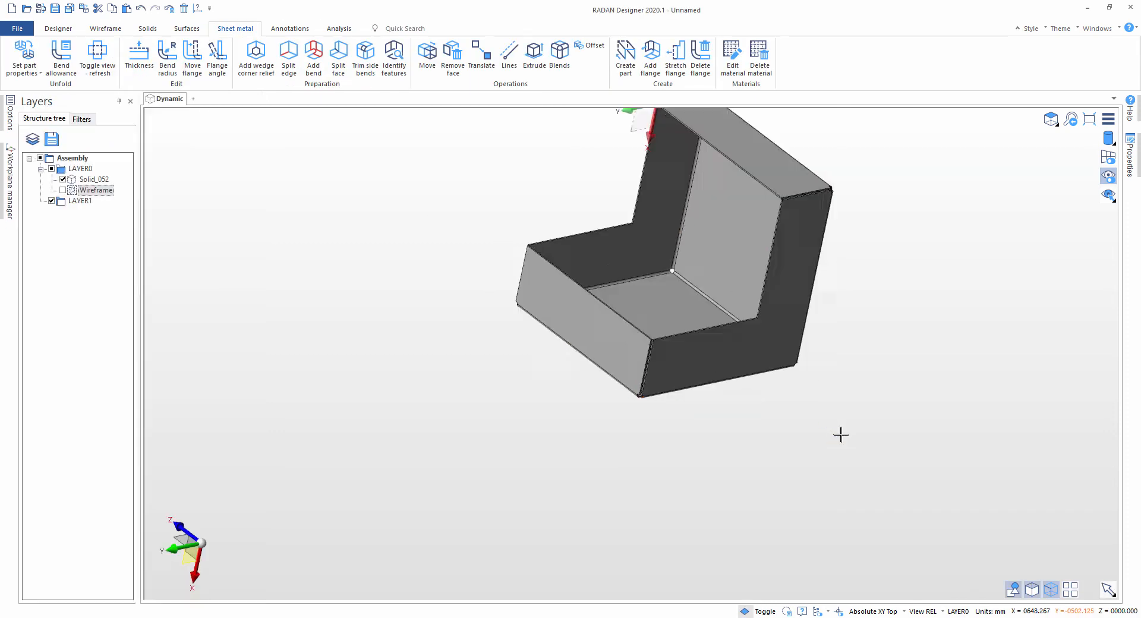
# - Try a face split with a 0.1 gap on the L-shaped side face, from its inner edge to a point mid-face
pyautogui.scroll(6, 674, 267)
pyautogui.scroll(-5, 772, 321)
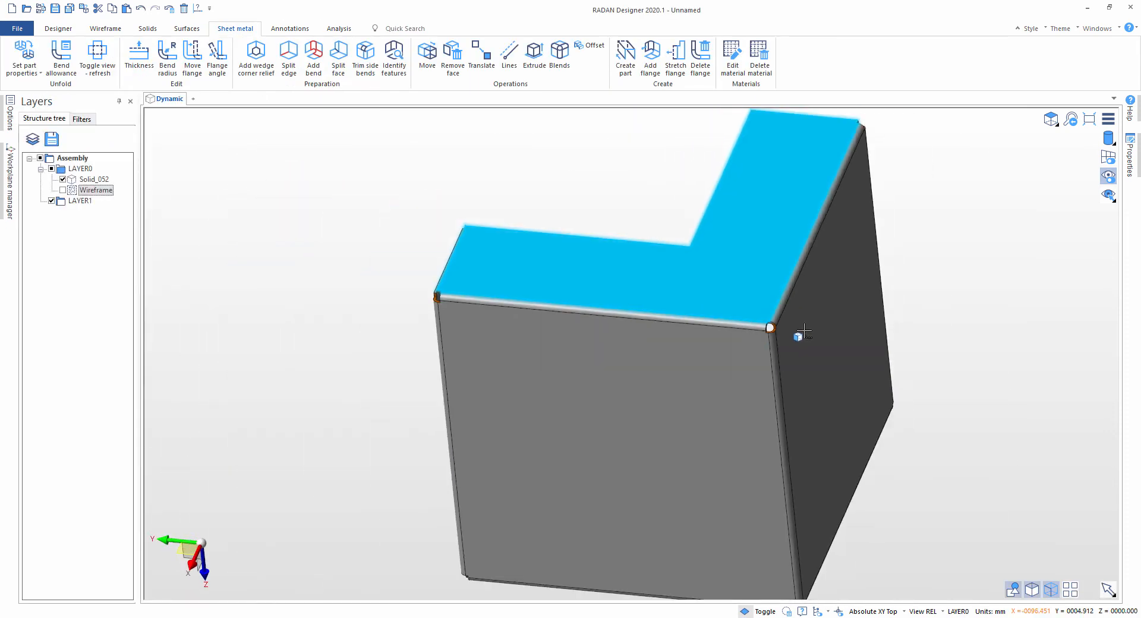
pyautogui.moveTo(797, 331); pyautogui.dragTo(769, 328, button='middle')
pyautogui.scroll(7, 759, 326)
pyautogui.scroll(-7, 719, 380)
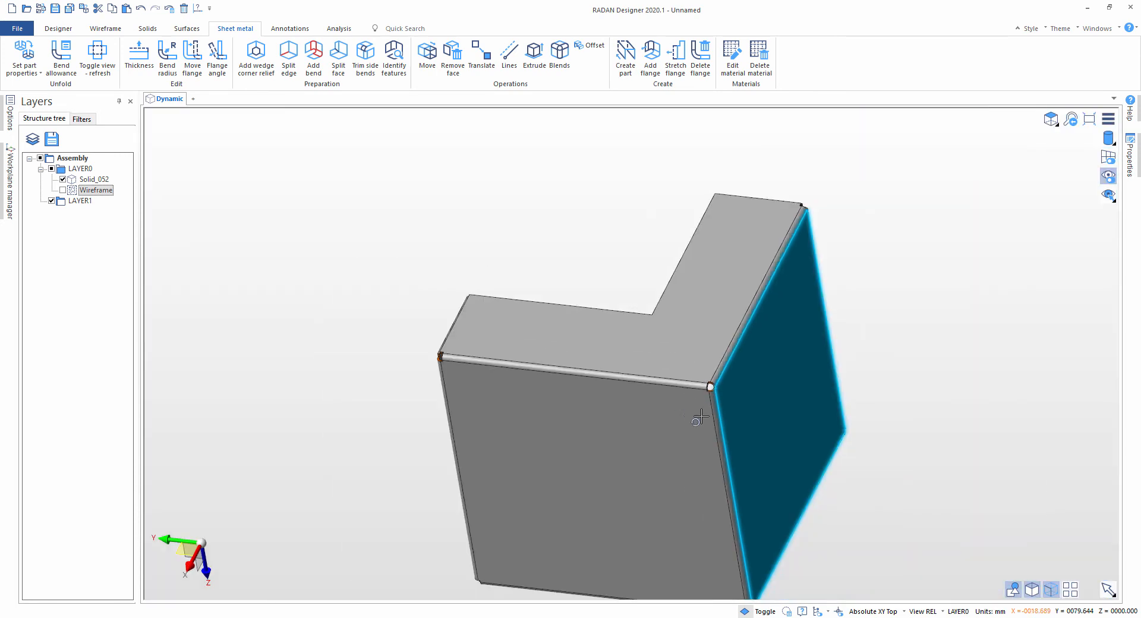
pyautogui.moveTo(700, 408); pyautogui.dragTo(528, 357, button='middle')
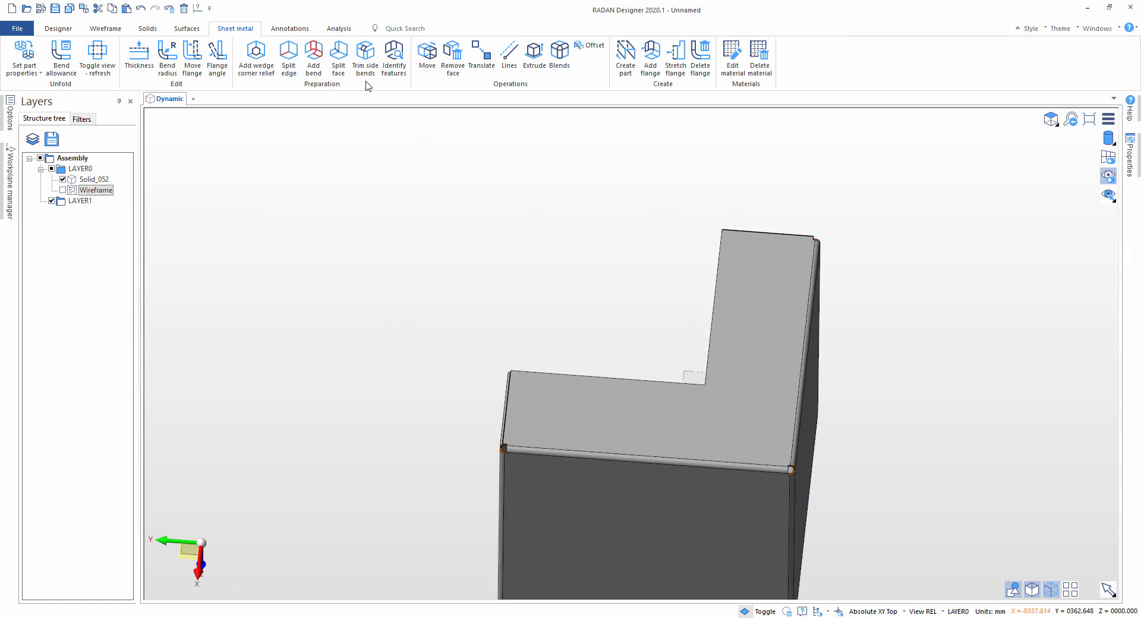
pyautogui.click(338, 56)
pyautogui.scroll(4, 764, 414)
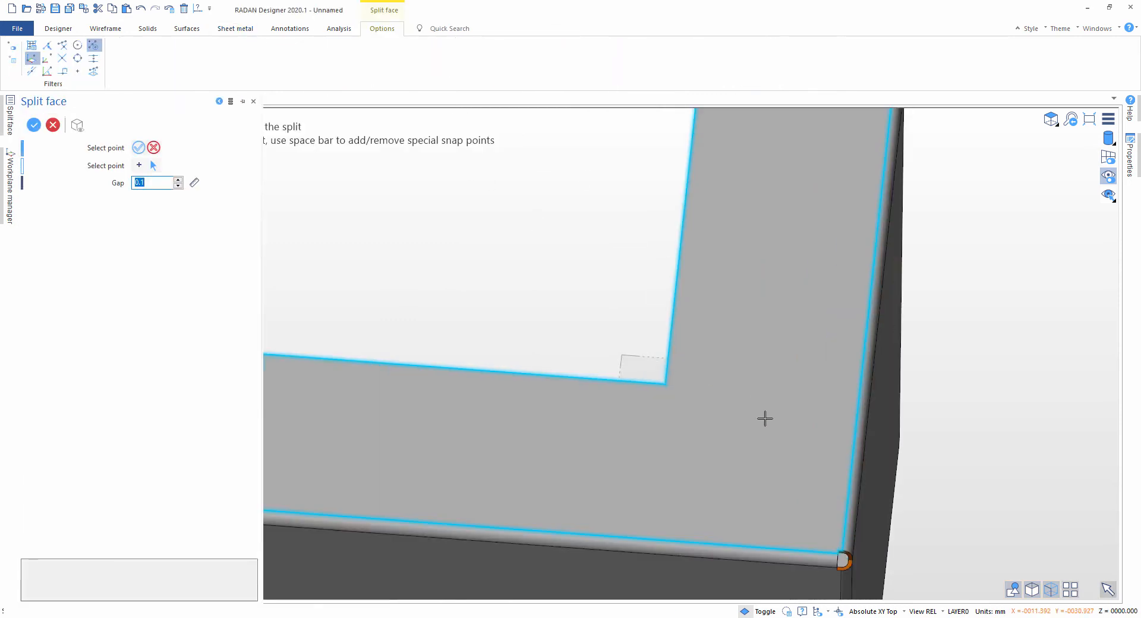
pyautogui.scroll(-3, 665, 378)
pyautogui.moveTo(666, 378); pyautogui.dragTo(761, 304, button='middle')
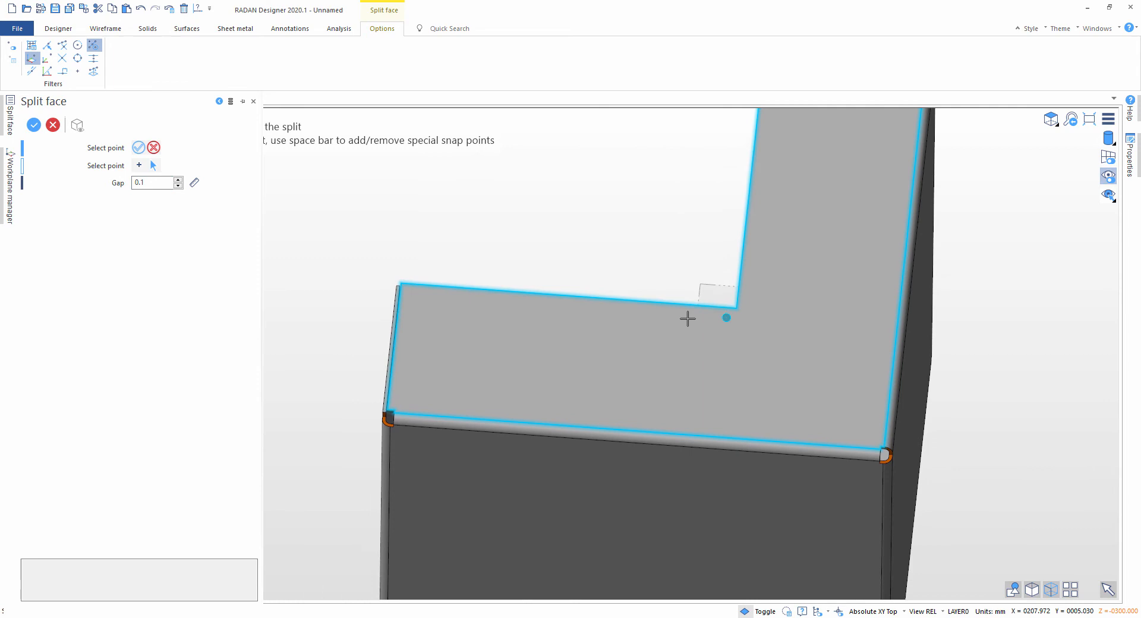
pyautogui.click(592, 295)
pyautogui.click(662, 382)
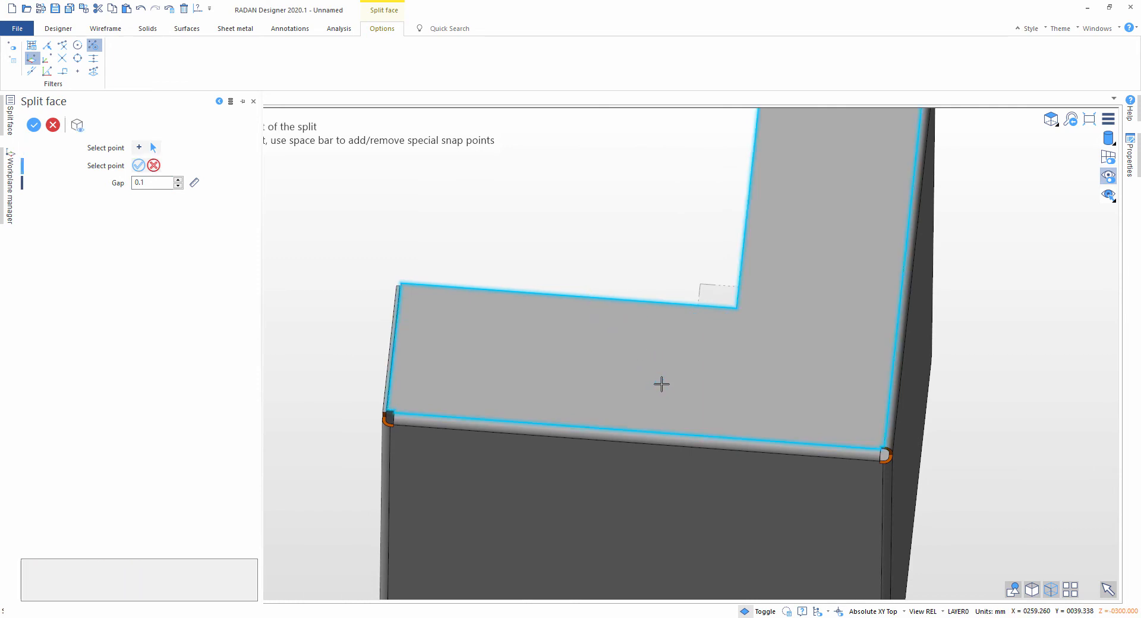
pyautogui.scroll(3, 684, 386)
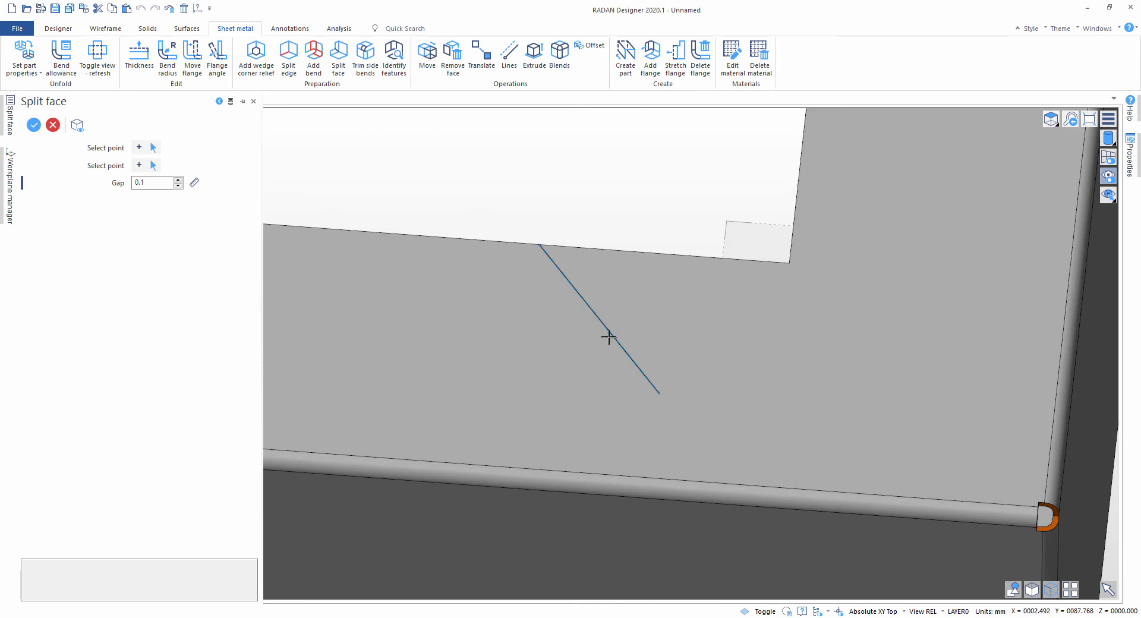
pyautogui.scroll(2, 624, 360)
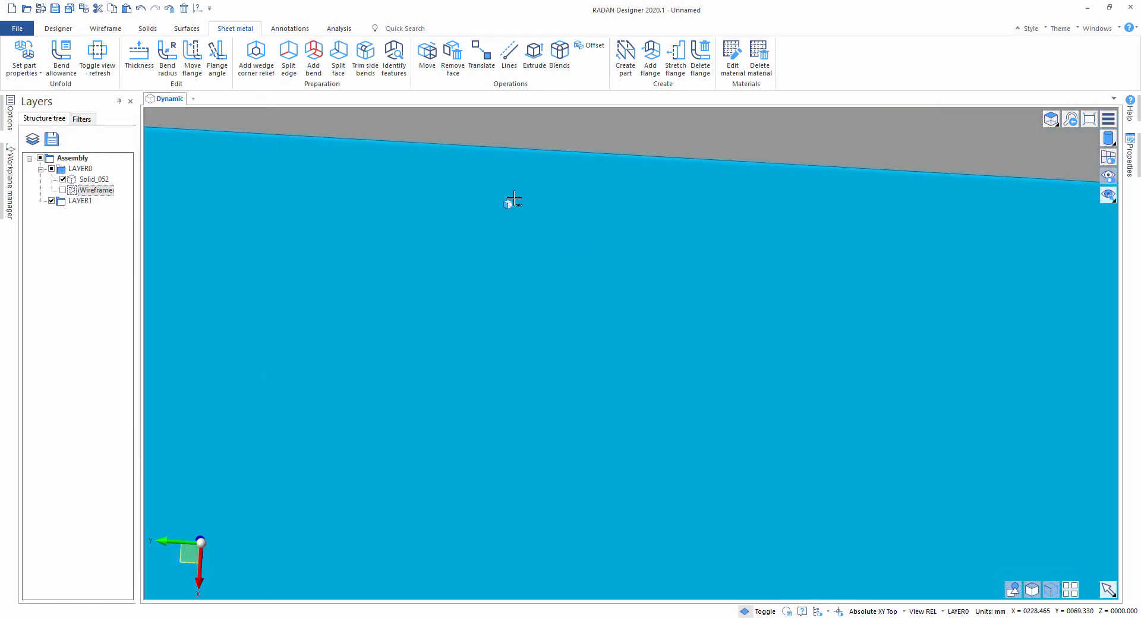
pyautogui.scroll(-2, 514, 199)
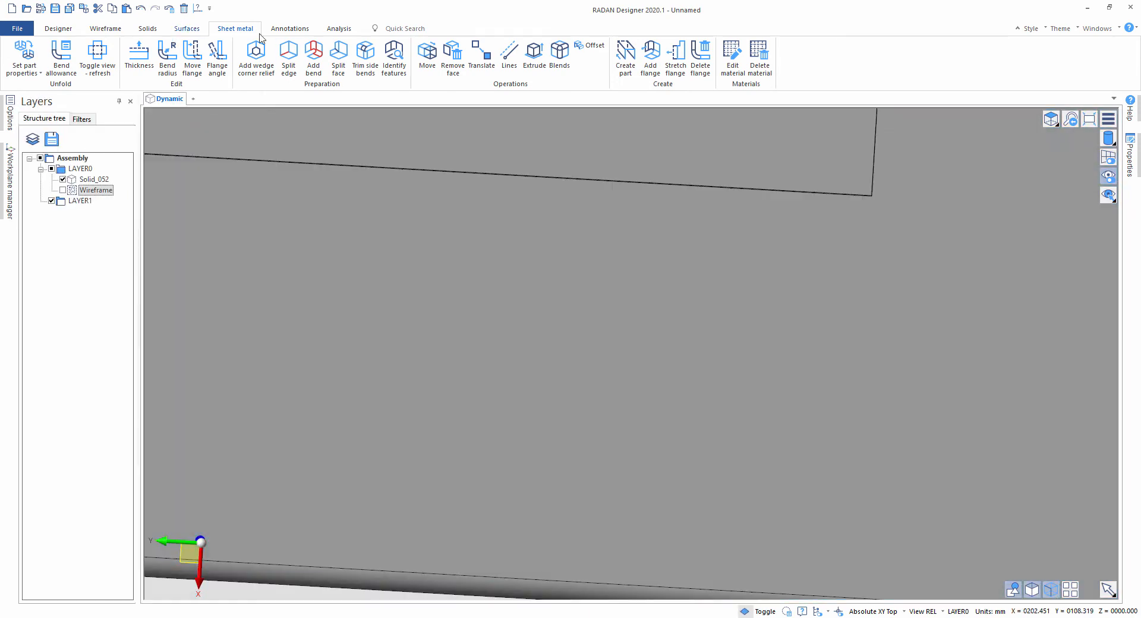
# - Repeat the trial split with a 0.1 gap from the L-shaped face's inner edge to a free point on the face
pyautogui.click(349, 63)
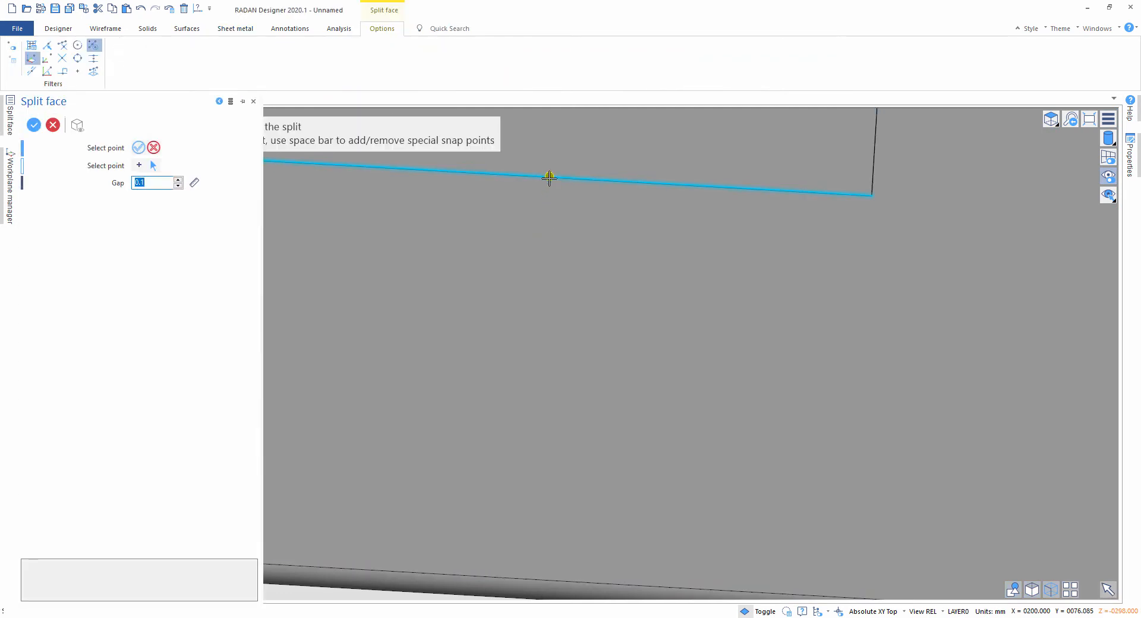
pyautogui.click(683, 430)
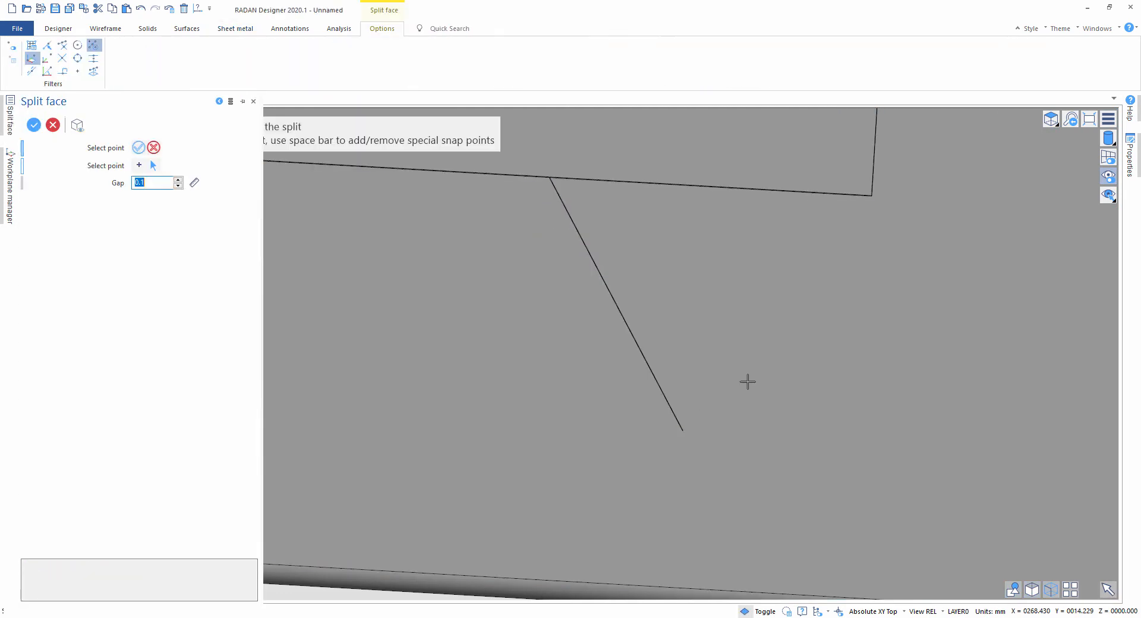
pyautogui.scroll(2, 746, 382)
pyautogui.press('Escape')
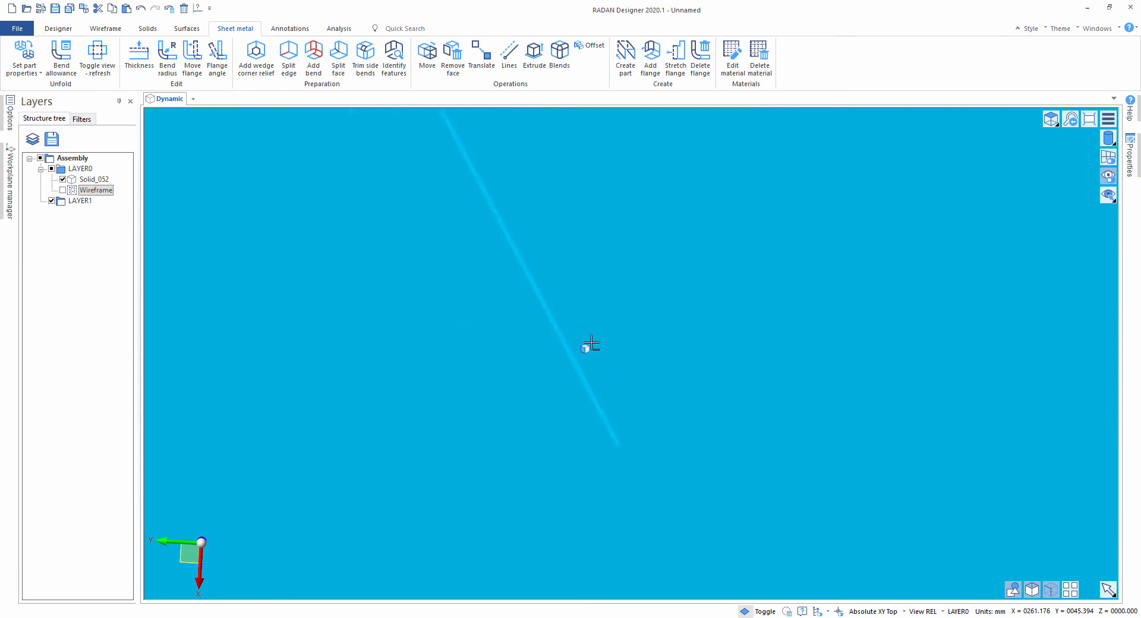
# - Split the L-shaped side face diagonally from the outer corner relief to its inner corner with a 0.1 gap
pyautogui.hotkey('ctrl', 't')
pyautogui.hotkey('ctrl', 'r')
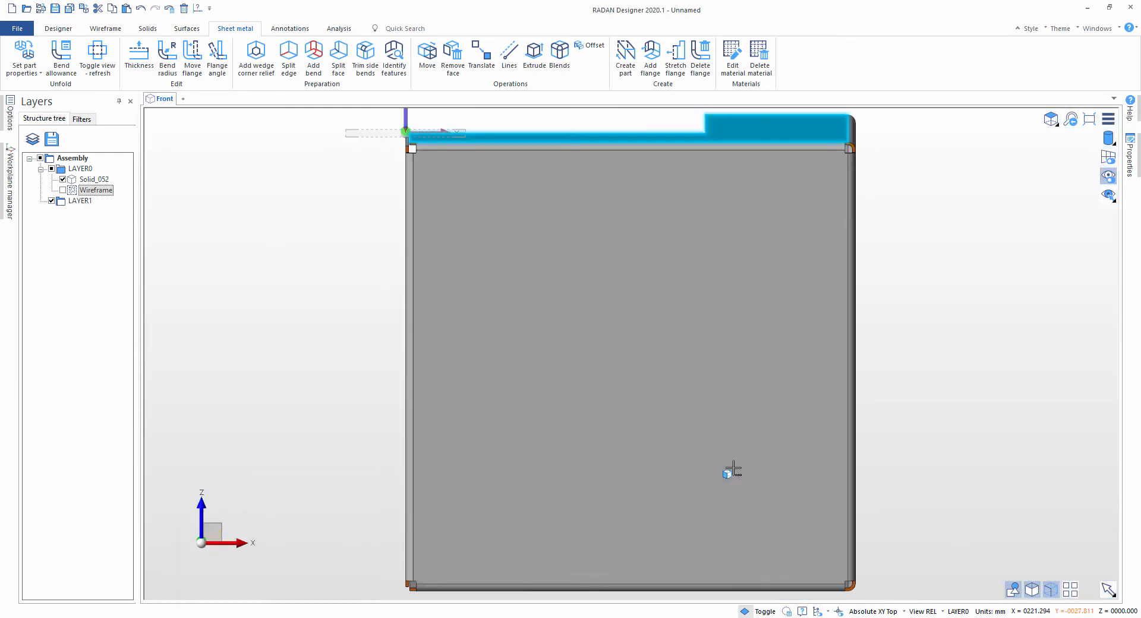
pyautogui.hotkey('ctrl', 'b')
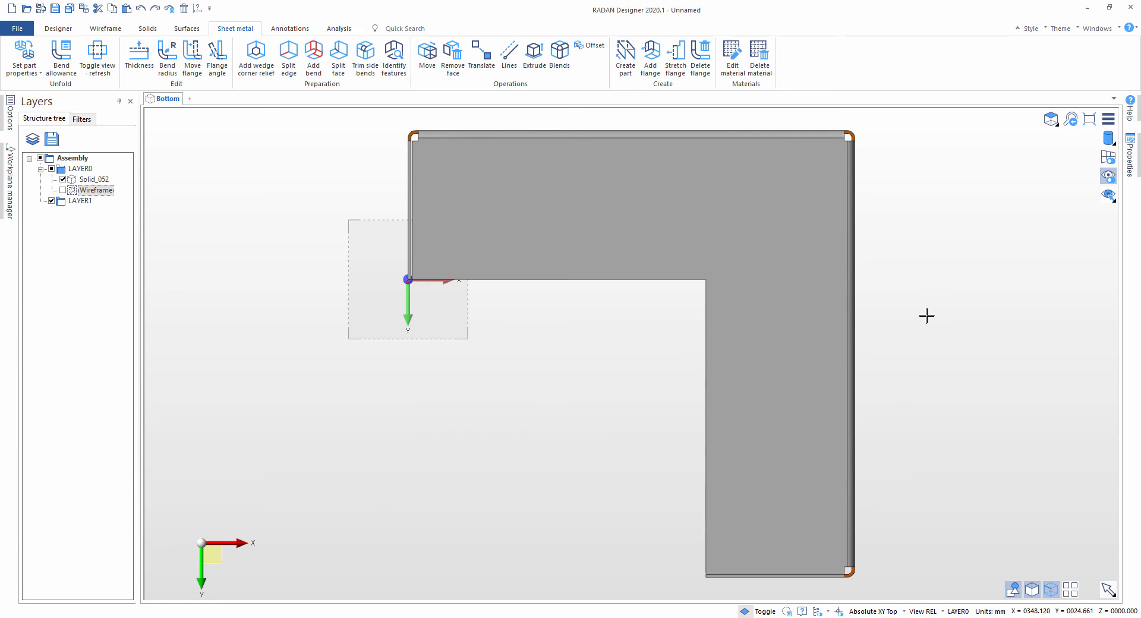
pyautogui.moveTo(767, 335); pyautogui.dragTo(846, 138, button='middle')
pyautogui.scroll(3, 796, 234)
pyautogui.moveTo(768, 236); pyautogui.dragTo(595, 284, button='middle')
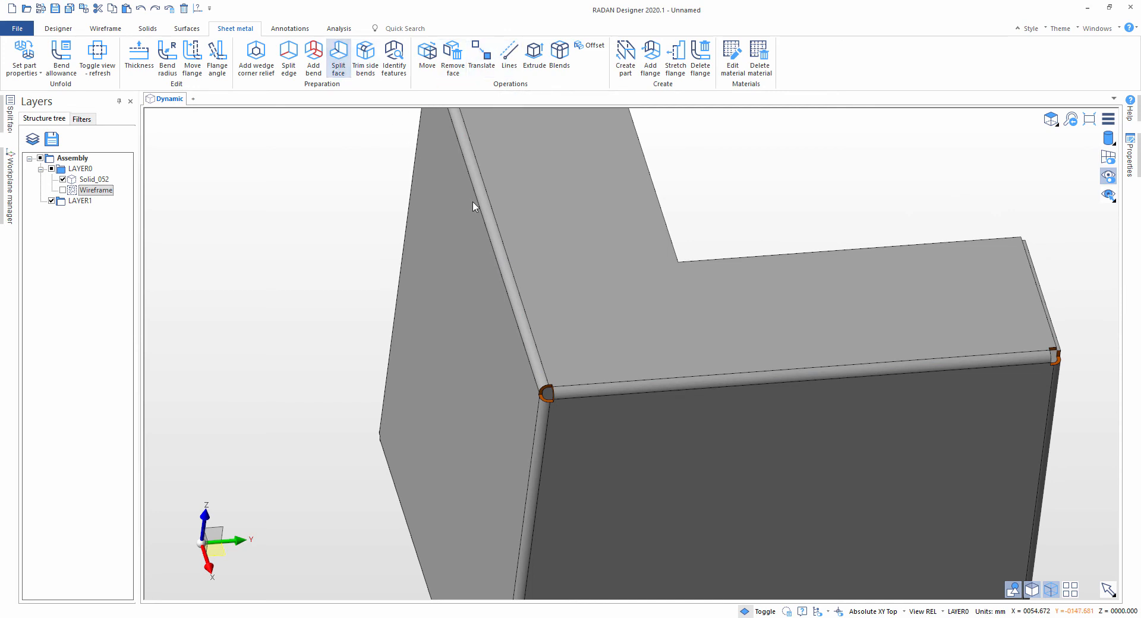
pyautogui.scroll(4, 580, 372)
pyautogui.click(498, 414)
pyautogui.scroll(-3, 558, 358)
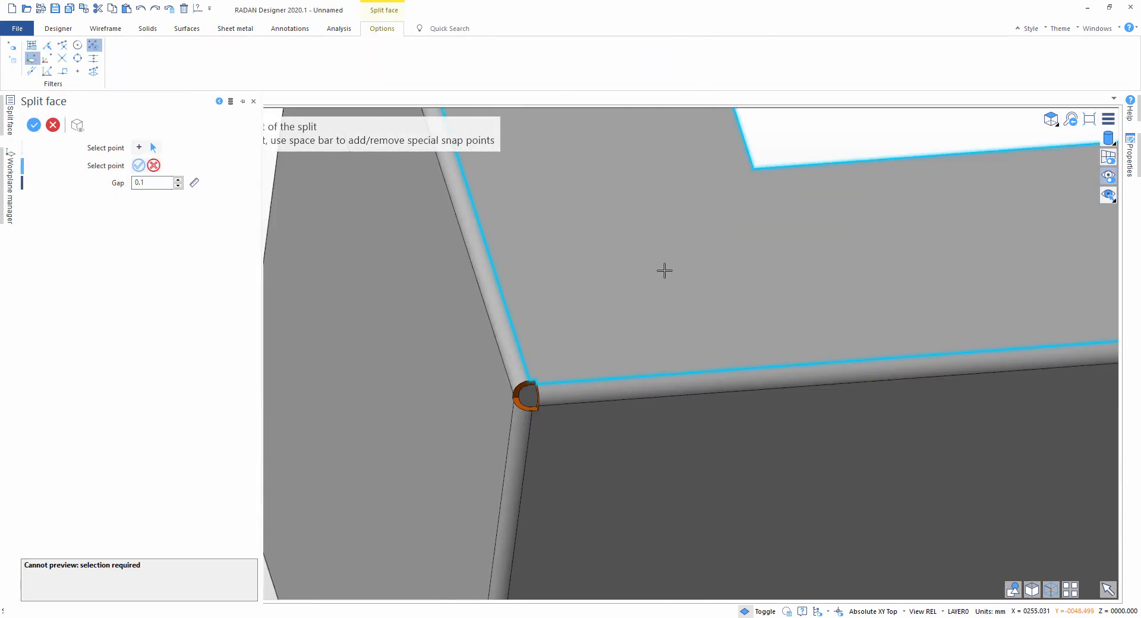
pyautogui.click(740, 183)
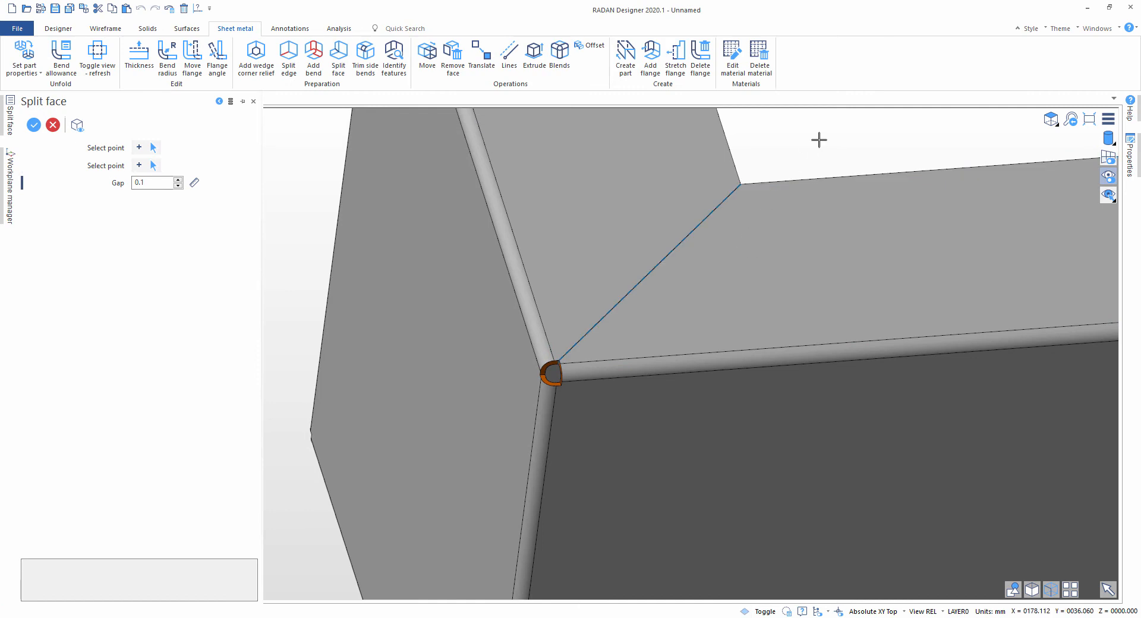
pyautogui.scroll(-5, 819, 140)
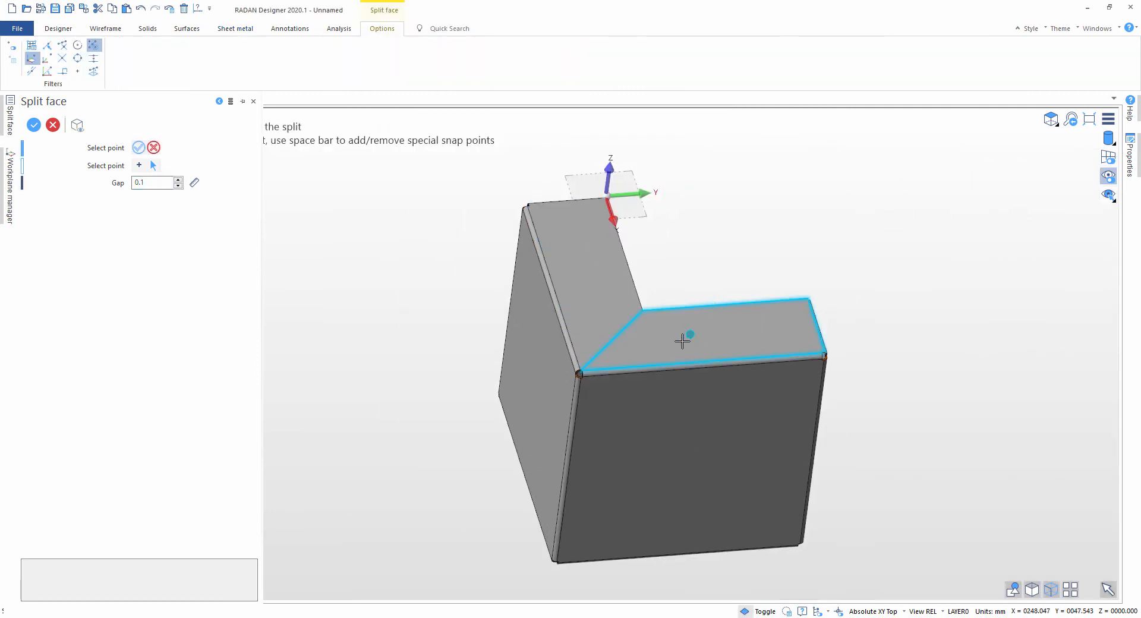
# - Draw two connected line segments on the opposite L-shaped face, extending from its inner corner in line with the low arm's edge, and on to the outer corner relief
pyautogui.moveTo(683, 341); pyautogui.dragTo(751, 275, button='middle')
pyautogui.scroll(3, 713, 239)
pyautogui.moveTo(713, 238); pyautogui.dragTo(609, 372, button='middle')
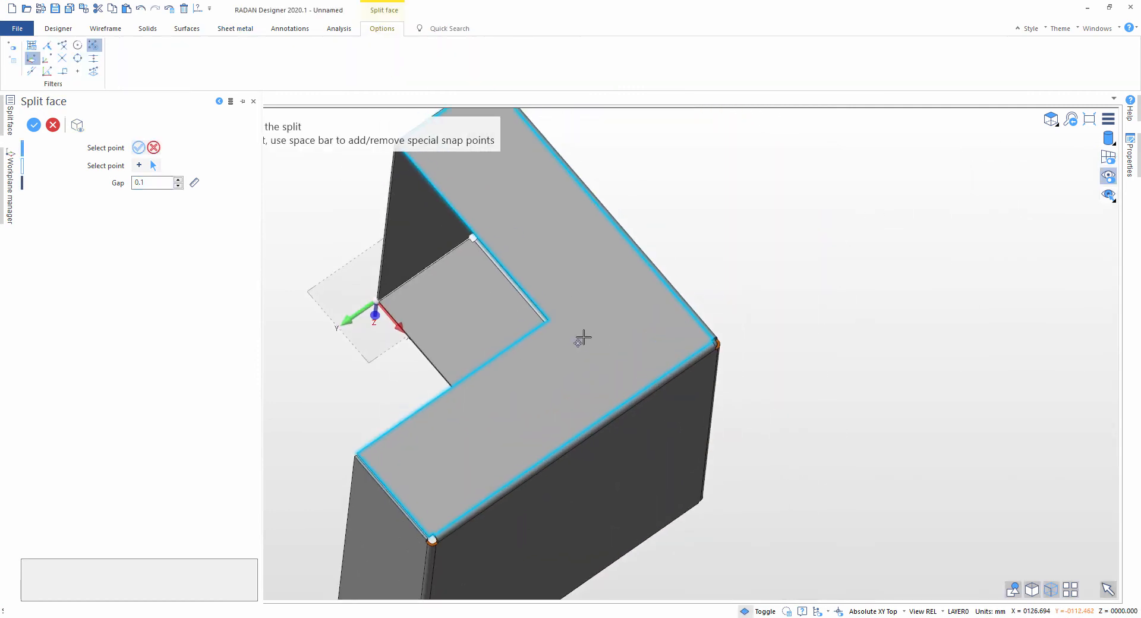
pyautogui.click(677, 305)
pyautogui.scroll(5, 588, 321)
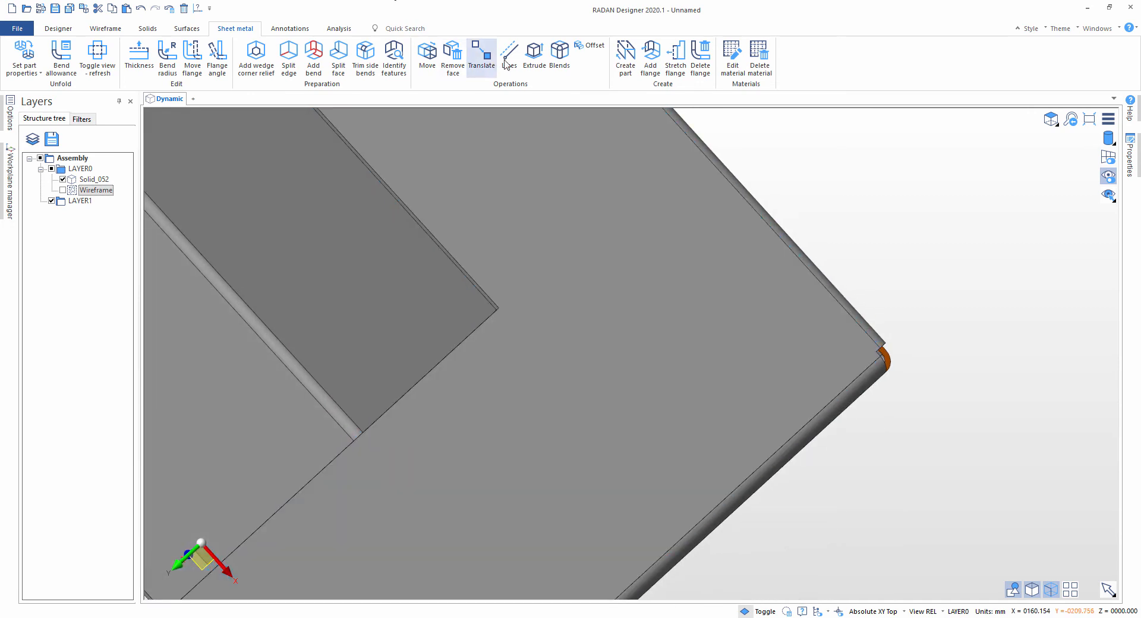
pyautogui.click(507, 62)
pyautogui.click(540, 277)
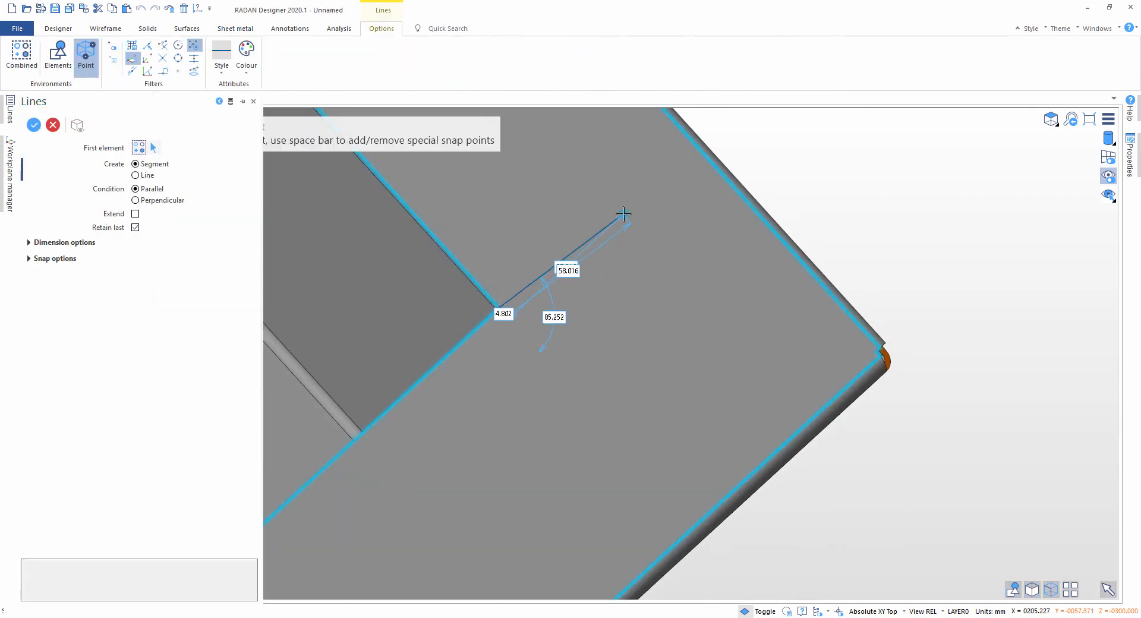
pyautogui.click(618, 202)
pyautogui.scroll(3, 873, 357)
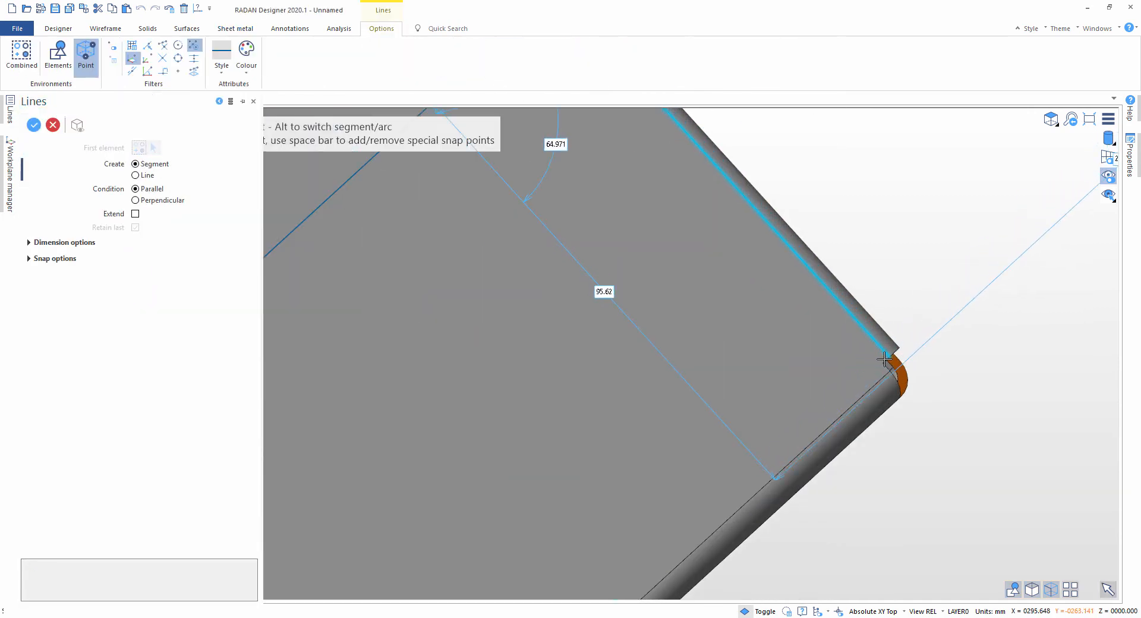
pyautogui.click(883, 362)
pyautogui.press('Escape')
pyautogui.scroll(-3, 829, 376)
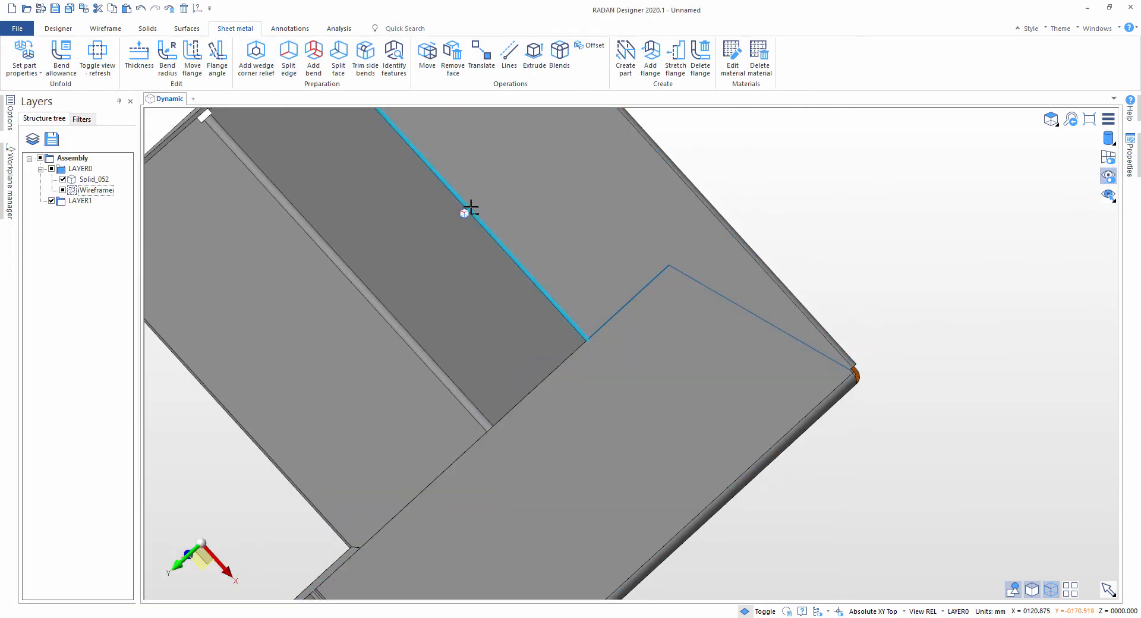
# - Split the L-shaped face along both drawn line segments, from the inner corner to the outer corner relief, with a 0.1 gap
pyautogui.click(338, 55)
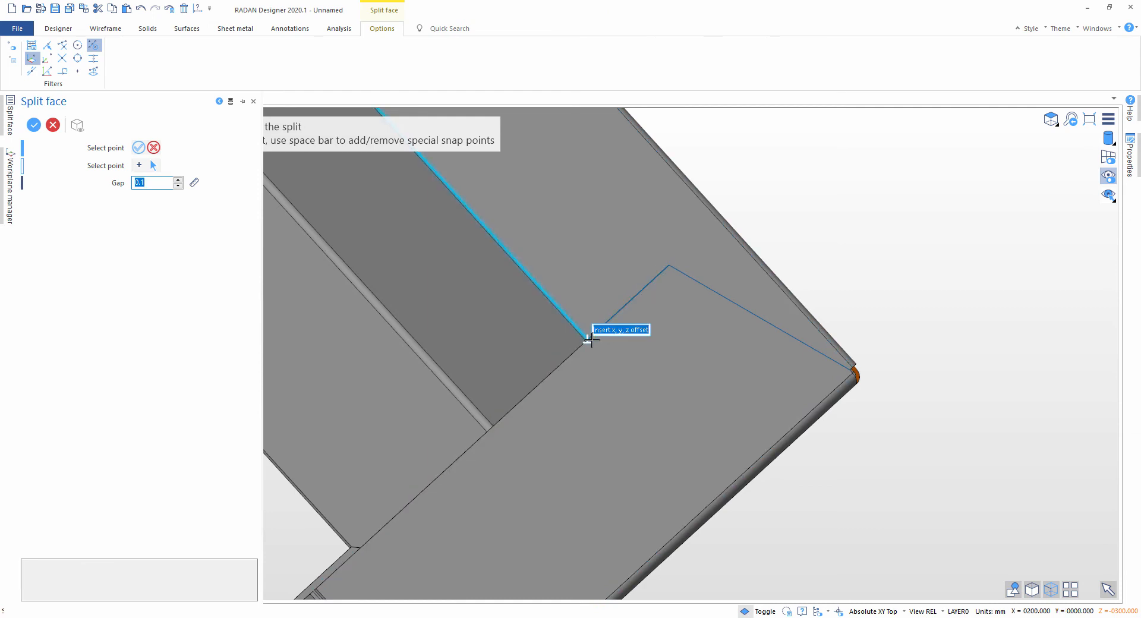
pyautogui.click(587, 339)
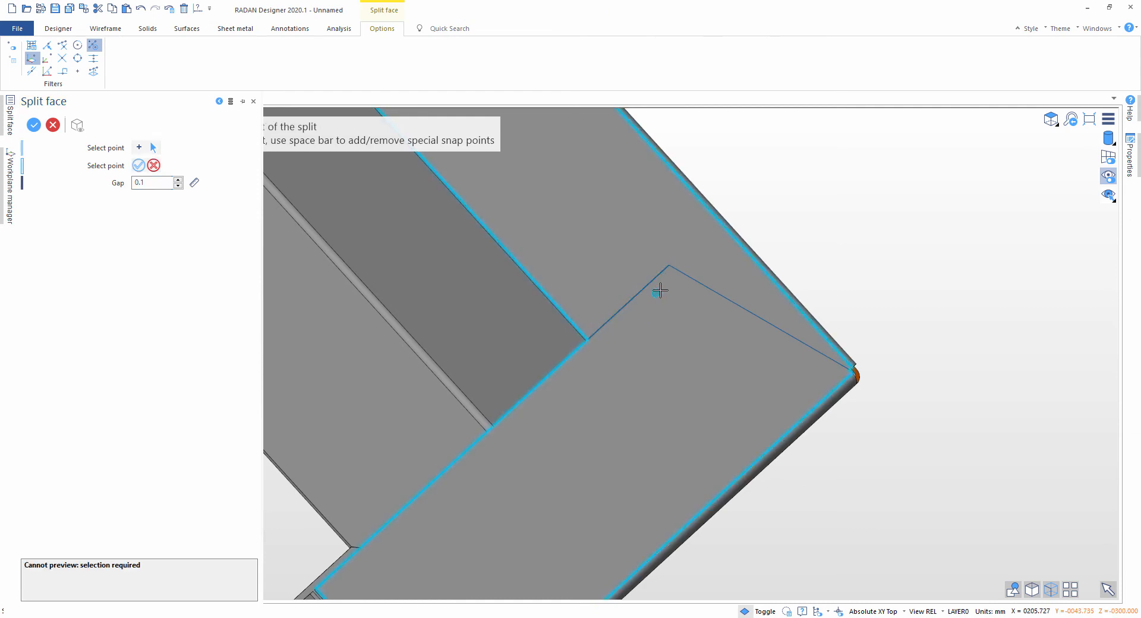
pyautogui.rightClick(884, 222)
pyautogui.click(668, 265)
pyautogui.scroll(3, 856, 373)
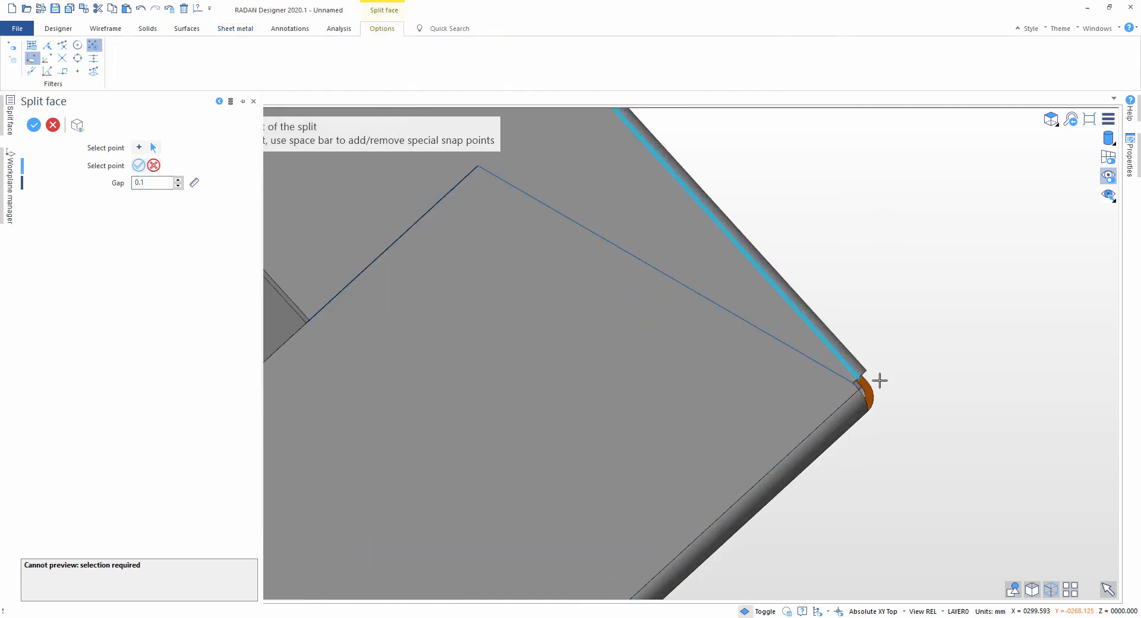
pyautogui.click(821, 375)
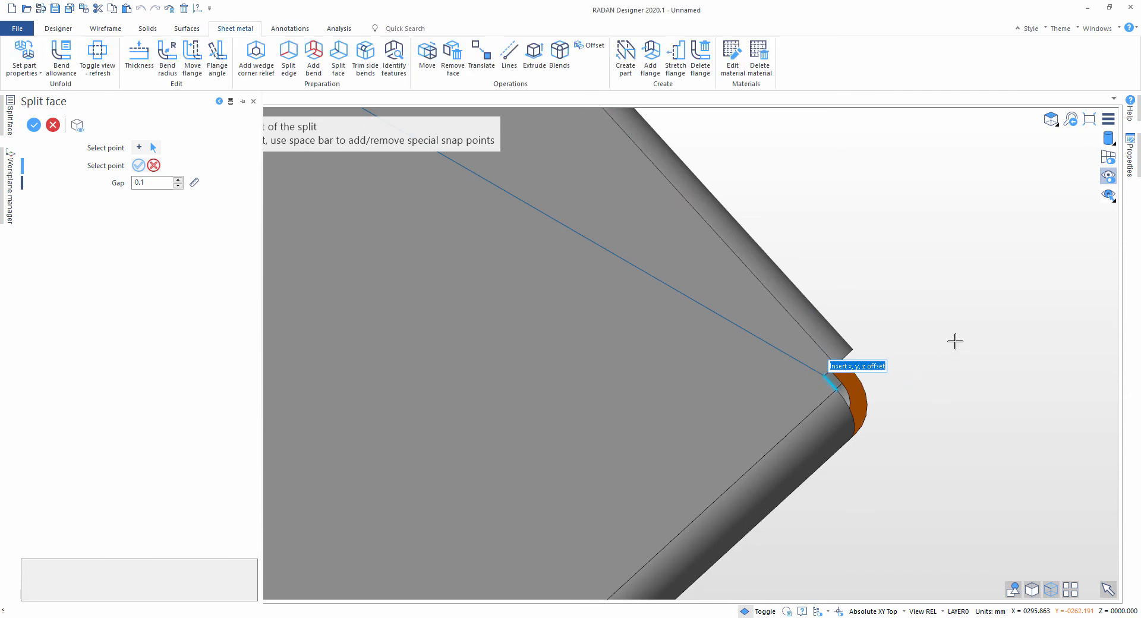
pyautogui.rightClick(950, 285)
pyautogui.rightClick(950, 285)
pyautogui.scroll(-3, 949, 285)
pyautogui.scroll(-3, 820, 336)
pyautogui.moveTo(685, 344); pyautogui.dragTo(573, 303, button='middle')
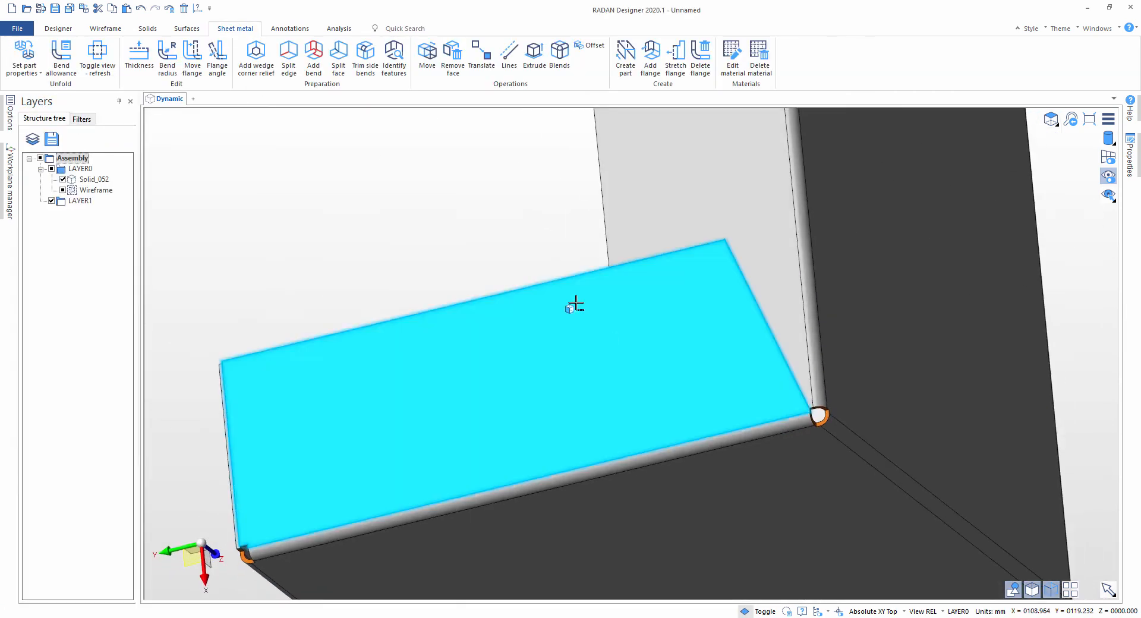
# - Remove and heal the two end faces of the split slot's overshoot where the two drawn line segments meet on the L-shaped face
pyautogui.scroll(2, 704, 203)
pyautogui.moveTo(499, 404); pyautogui.dragTo(506, 307, button='middle')
pyautogui.scroll(6, 508, 308)
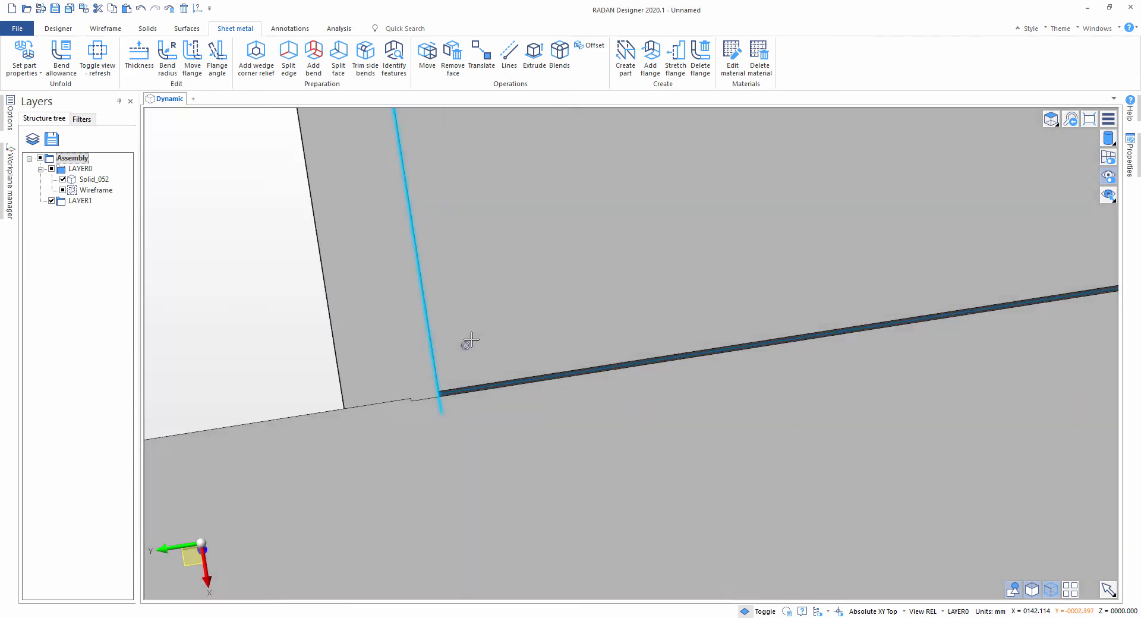
pyautogui.moveTo(469, 341)
pyautogui.mouseDown(button='middle')
pyautogui.moveTo(479, 349)
pyautogui.moveTo(408, 395)
pyautogui.moveTo(560, 466)
pyautogui.moveTo(461, 377)
pyautogui.moveTo(439, 375)
pyautogui.mouseUp(button='middle')
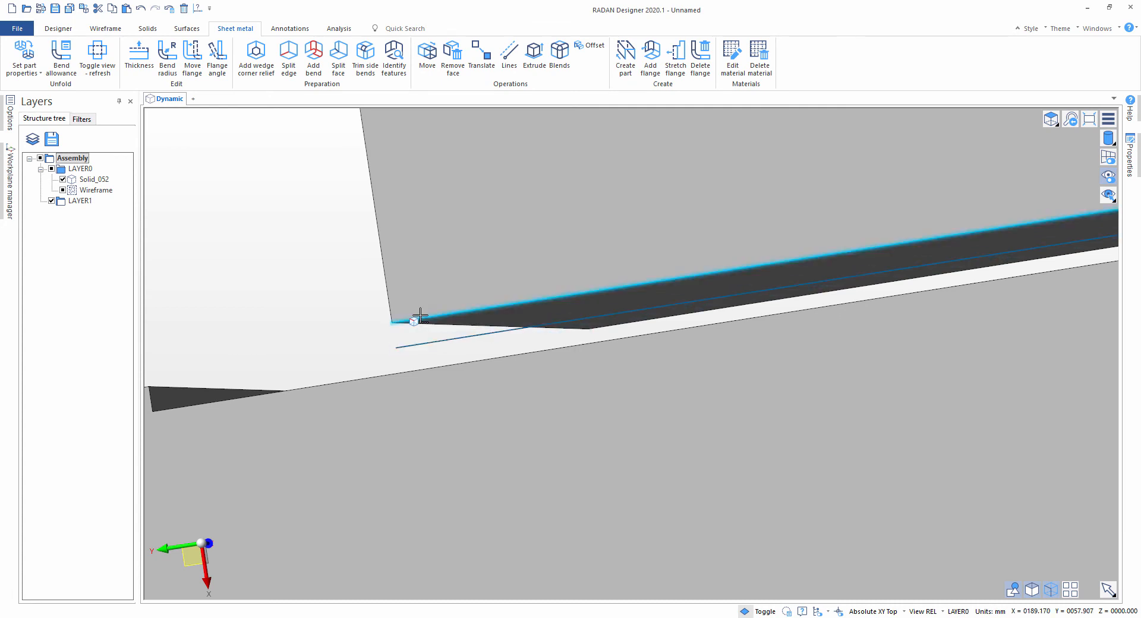
pyautogui.moveTo(440, 339); pyautogui.dragTo(553, 340, button='middle')
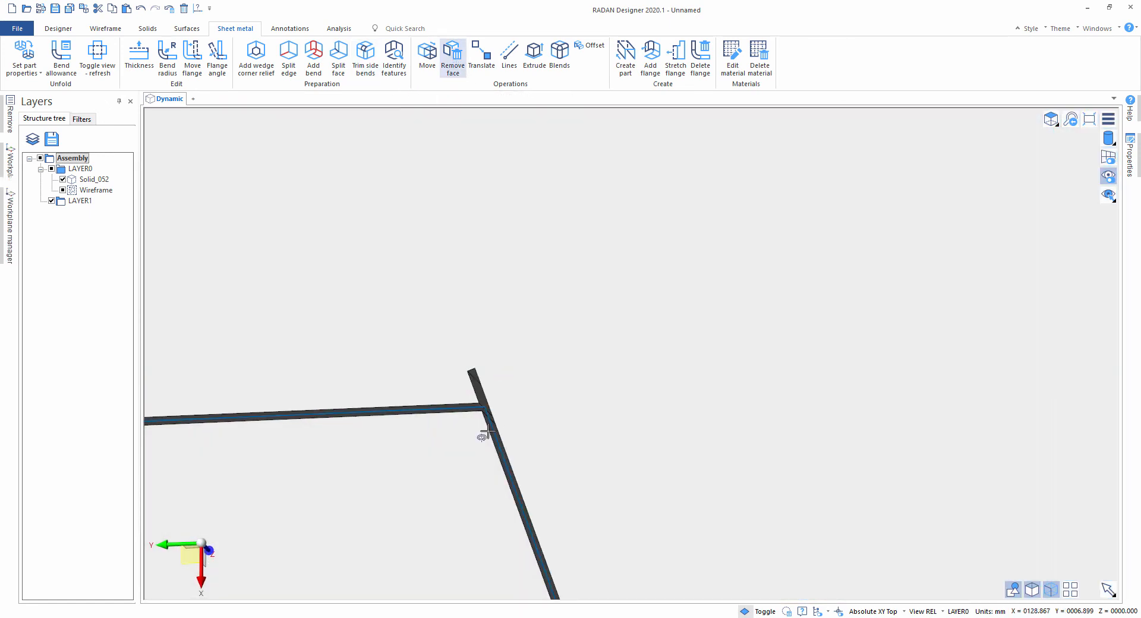
pyautogui.click(453, 53)
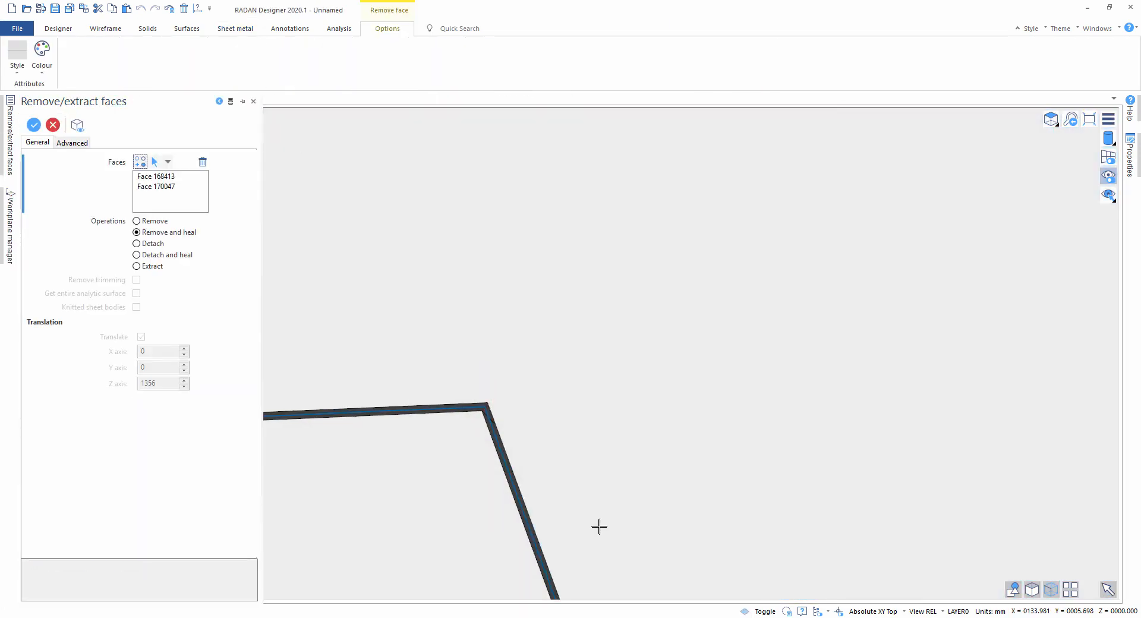
pyautogui.rightClick(552, 418)
pyautogui.scroll(-6, 555, 446)
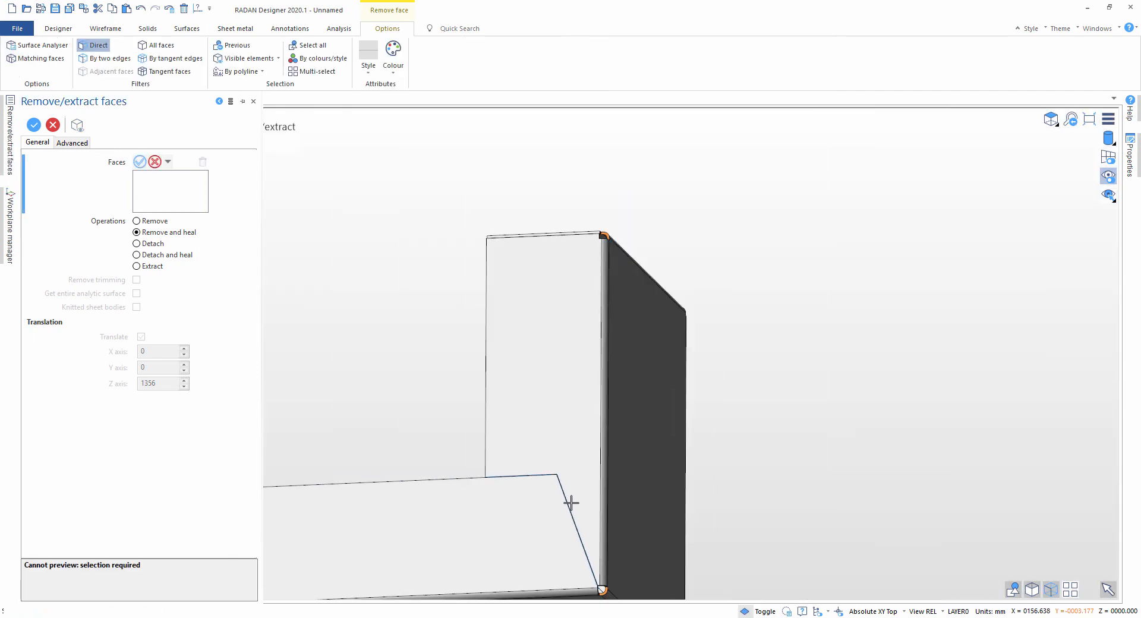
pyautogui.moveTo(580, 438); pyautogui.dragTo(817, 452, button='middle')
pyautogui.press('Escape')
pyautogui.scroll(-2, 847, 447)
# - Set the part properties to Aluminium with K-factor 0.43 and automatic primary face, and check the unfolded view before returning to the folded part
pyautogui.click(24, 59)
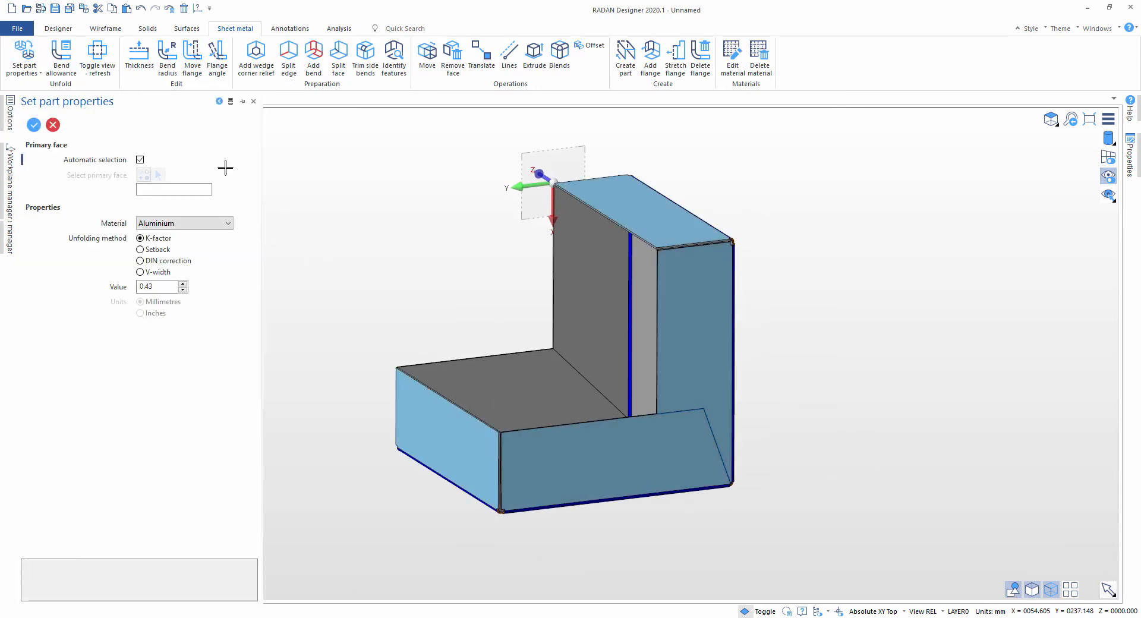
pyautogui.click(97, 57)
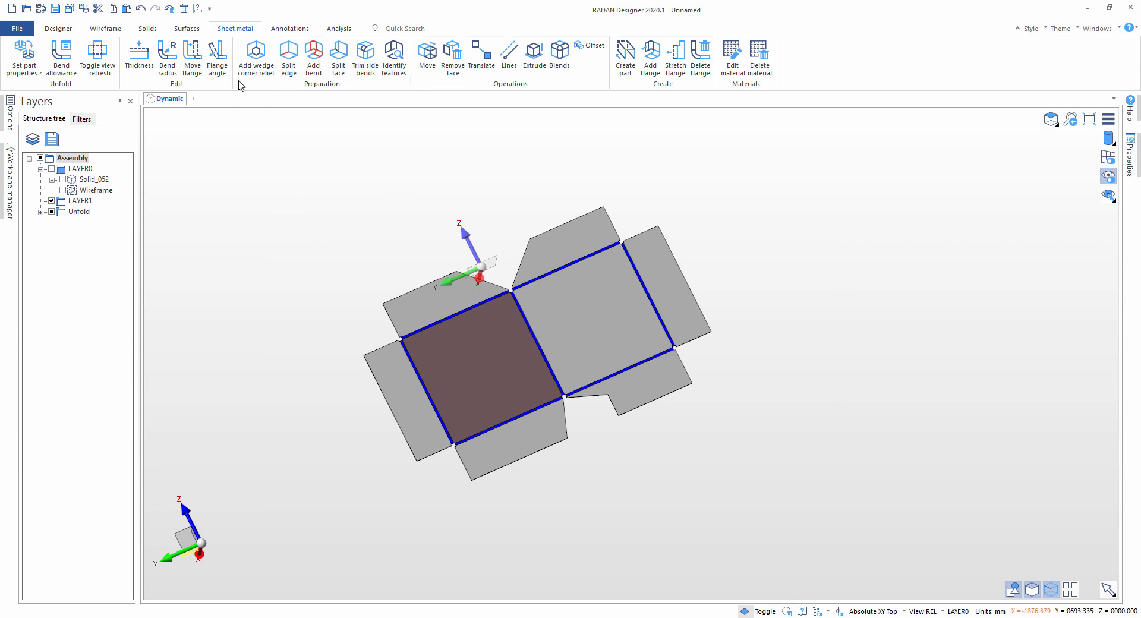
pyautogui.click(109, 59)
# - Remove and heal the two faces of the bend joining the base and the upright wall
pyautogui.scroll(5, 545, 423)
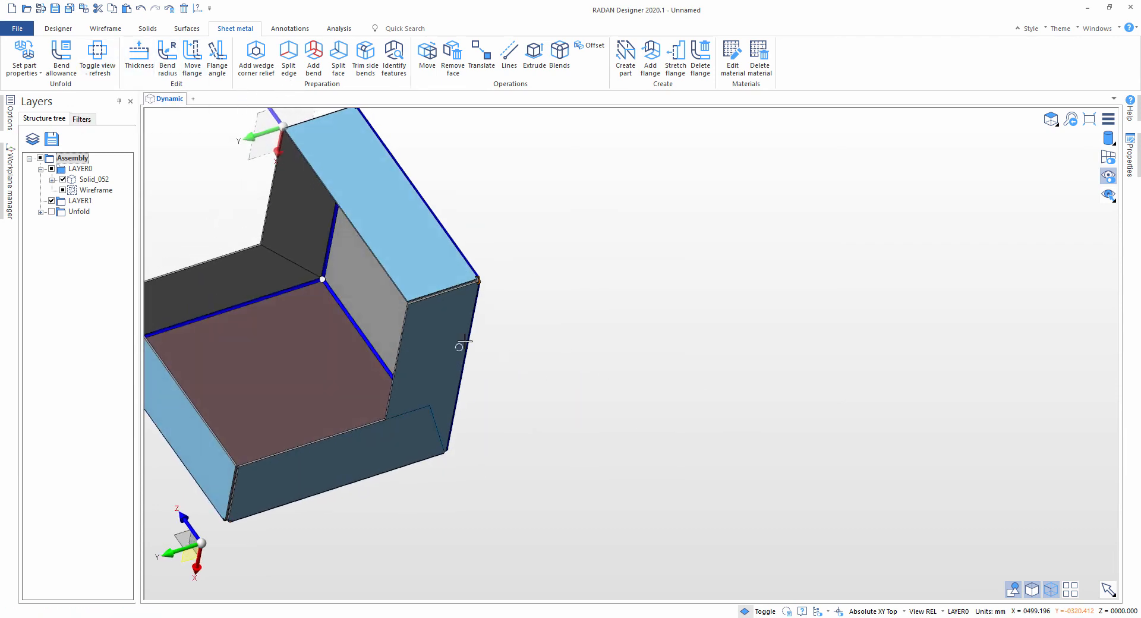
pyautogui.scroll(4, 314, 363)
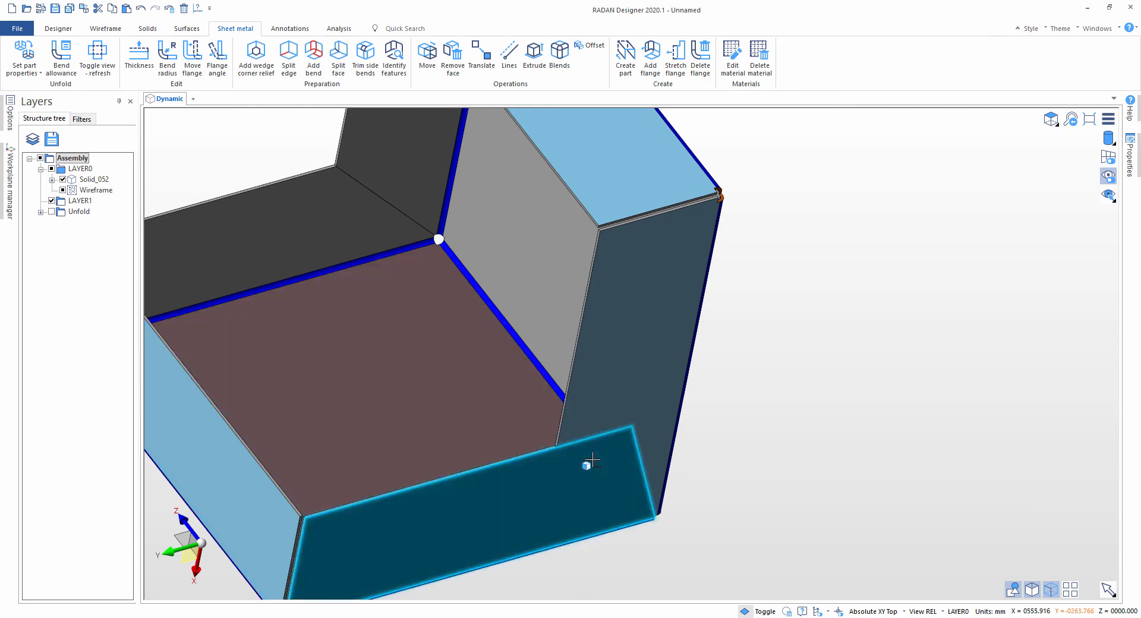
pyautogui.click(452, 56)
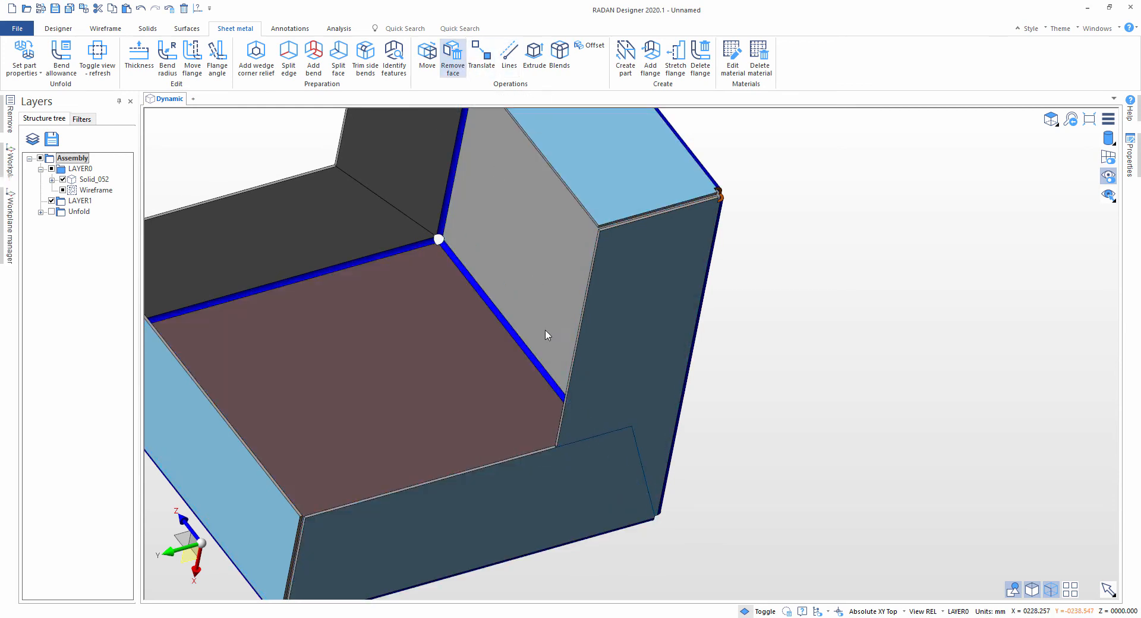
pyautogui.moveTo(515, 287); pyautogui.dragTo(570, 338, button='middle')
pyautogui.click(491, 255)
pyautogui.click(457, 263)
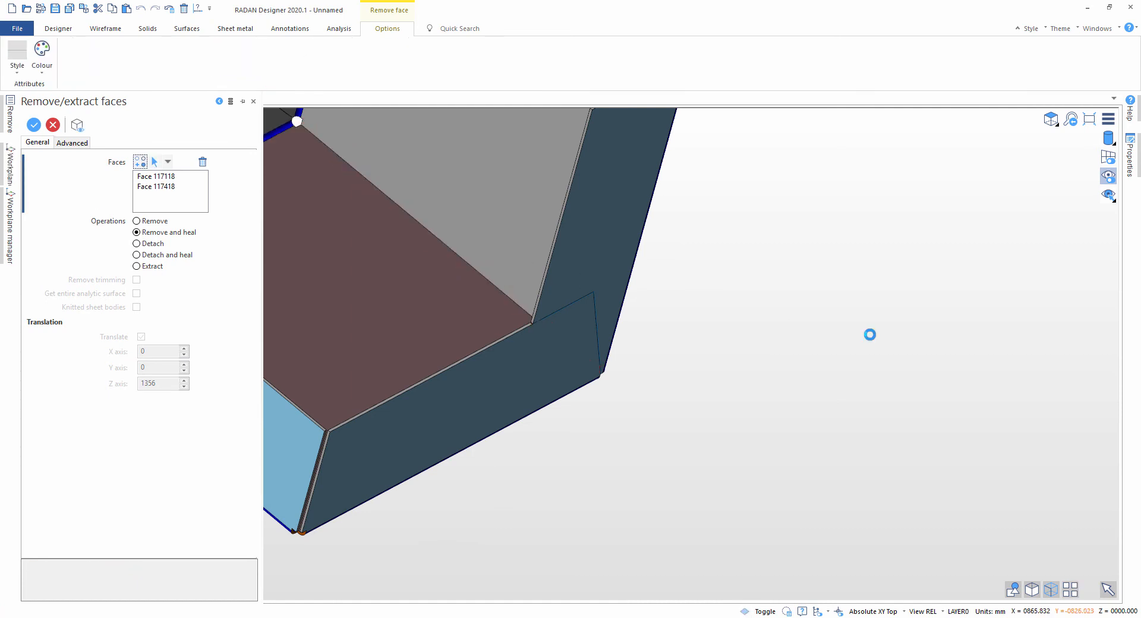
pyautogui.press('Escape')
# - Split the sharp edge between the base and the upright wall using the Overlap method with gap 1 and offset 0
pyautogui.scroll(-2, 483, 186)
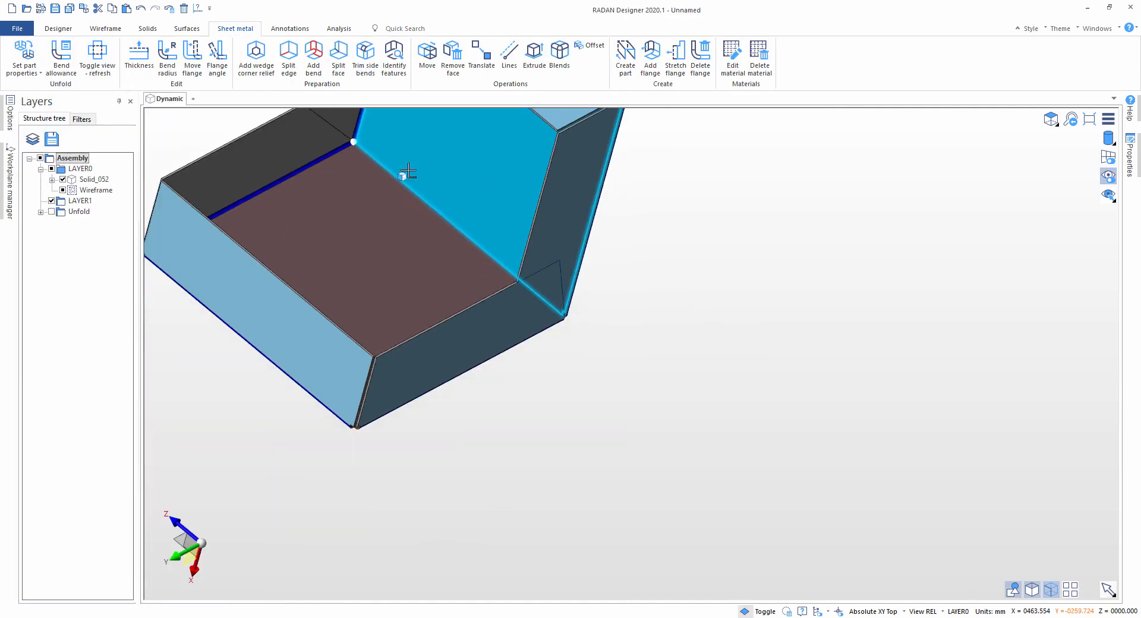
pyautogui.click(291, 62)
pyautogui.click(387, 176)
pyautogui.scroll(2, 444, 249)
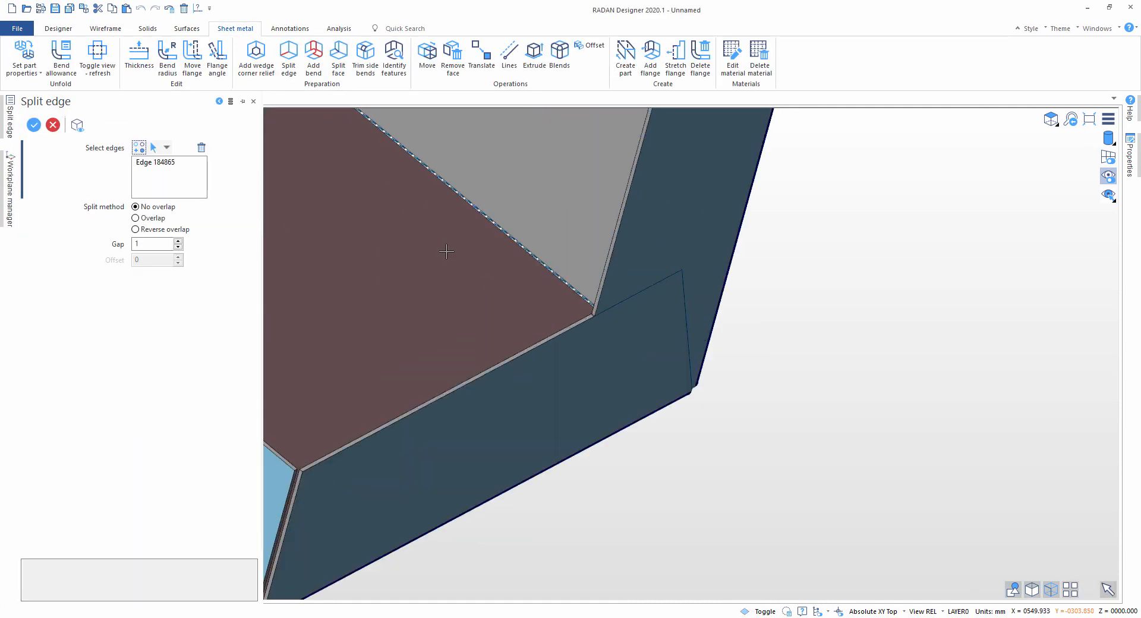
pyautogui.moveTo(413, 230); pyautogui.dragTo(478, 266, button='middle')
pyautogui.scroll(2, 478, 265)
pyautogui.scroll(2, 479, 266)
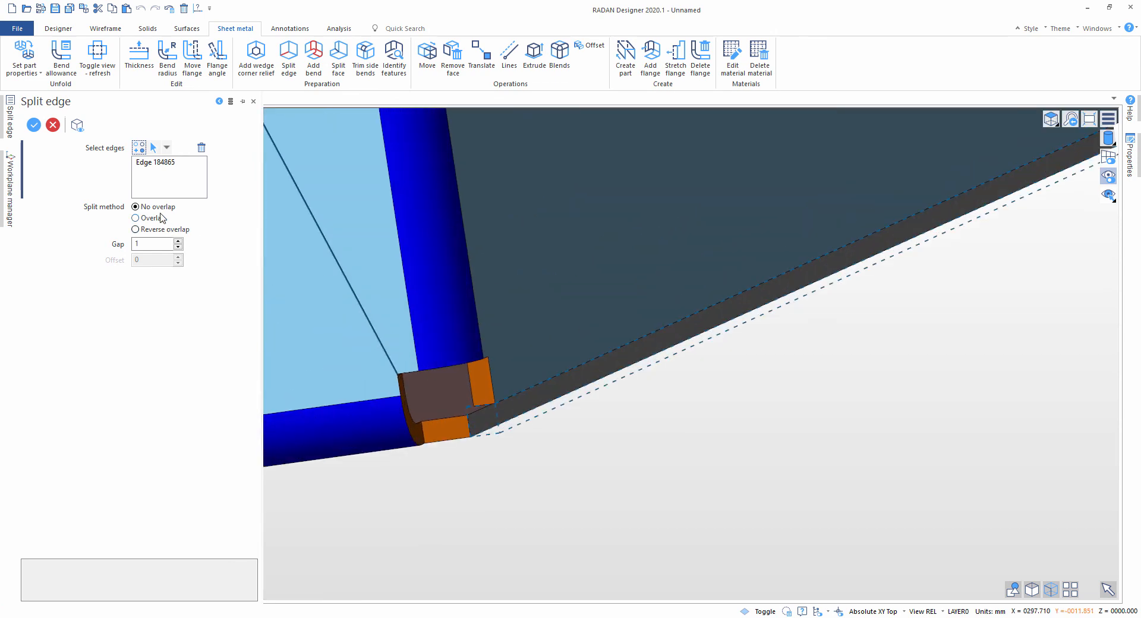
pyautogui.click(161, 219)
pyautogui.scroll(-2, 705, 460)
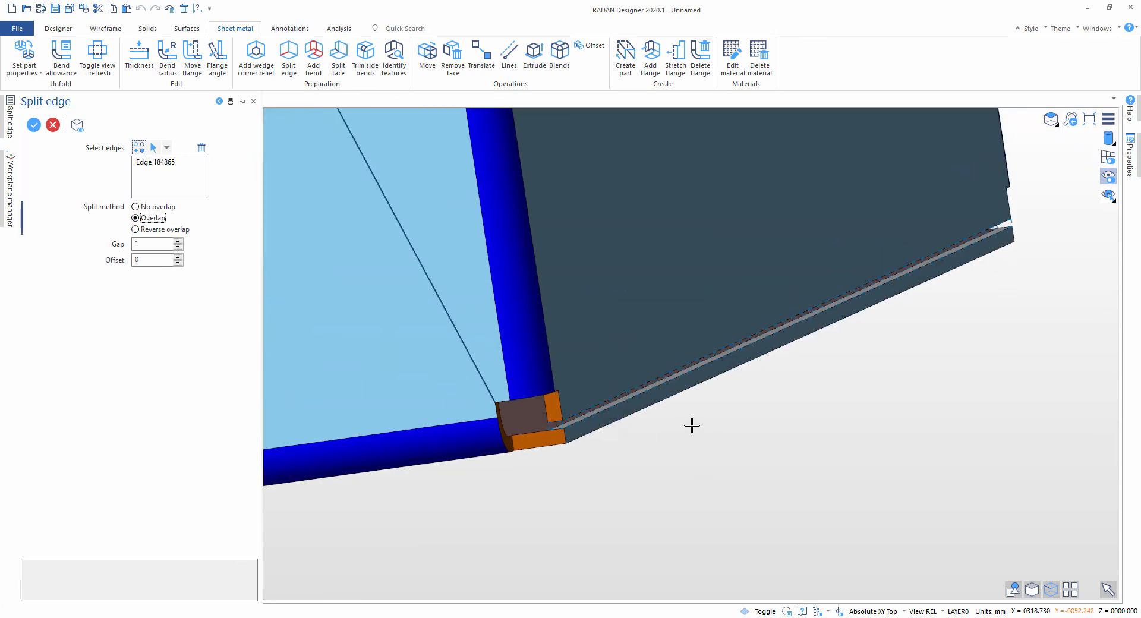
pyautogui.moveTo(683, 360); pyautogui.dragTo(1044, 325, button='middle')
pyautogui.rightClick(1062, 321)
pyautogui.scroll(-3, 996, 324)
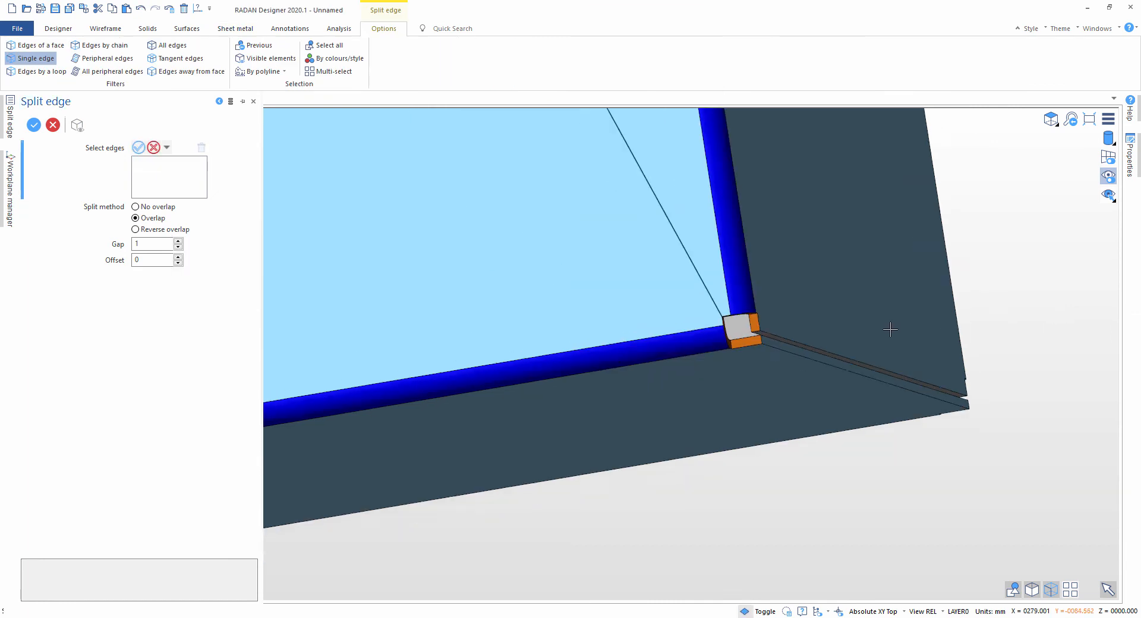
pyautogui.moveTo(889, 331); pyautogui.dragTo(947, 369, button='middle')
pyautogui.scroll(-1, 897, 361)
pyautogui.moveTo(864, 360); pyautogui.dragTo(810, 374, button='middle')
pyautogui.press('Escape')
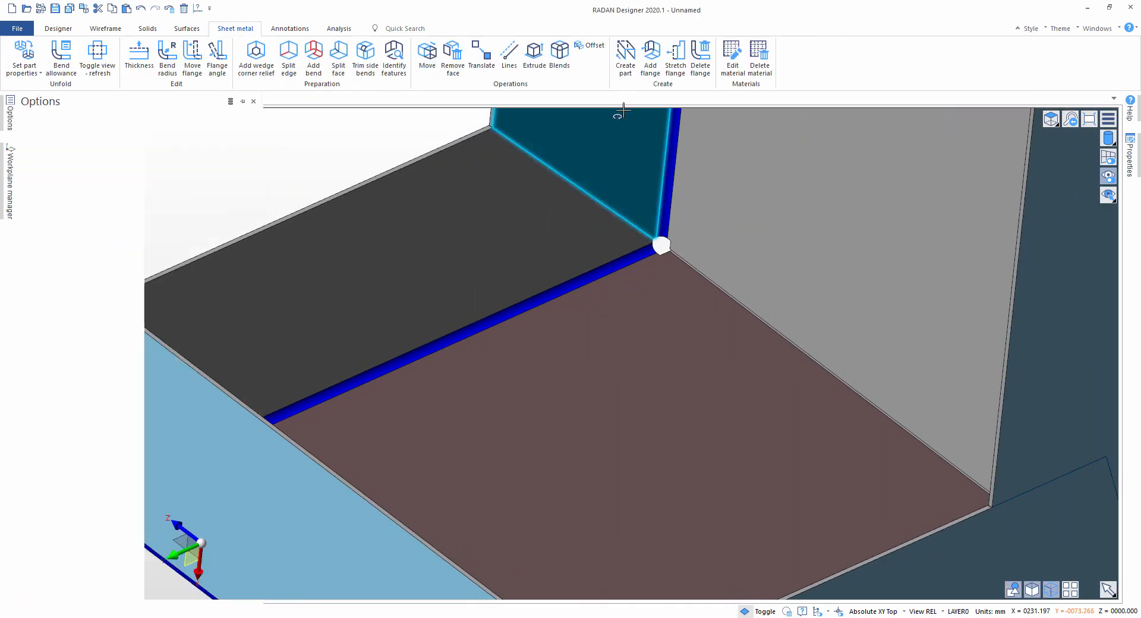
# - Define a flange on the upright wall's lower split edge with length 50 and start and end offsets of 50
pyautogui.click(765, 324)
pyautogui.click(142, 276)
pyautogui.write('50')
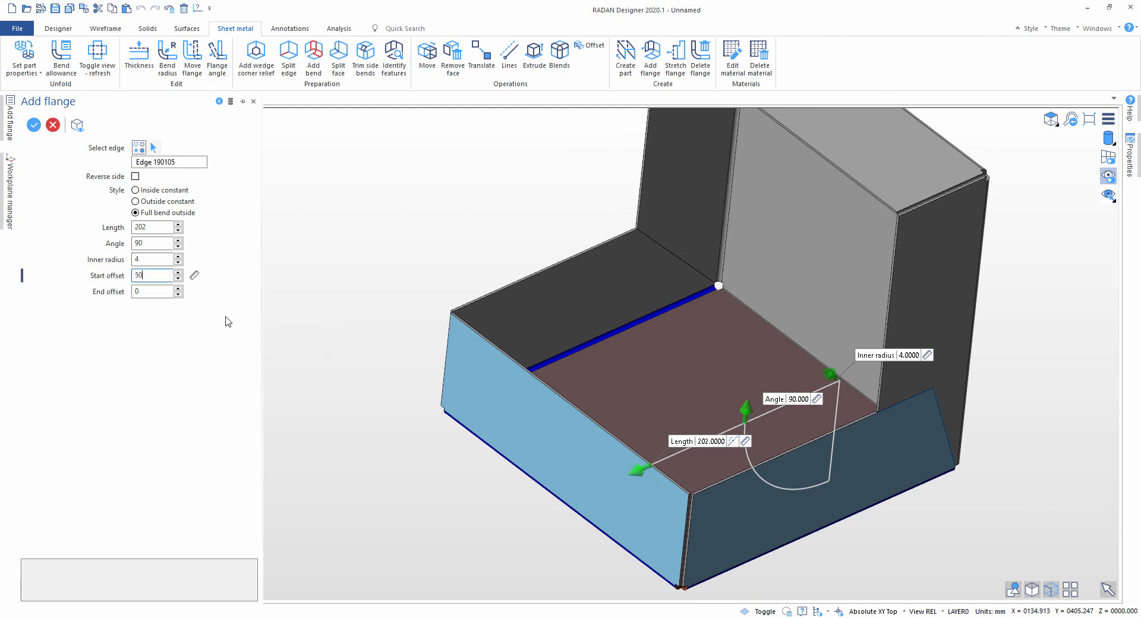
pyautogui.press('Tab')
pyautogui.write('50')
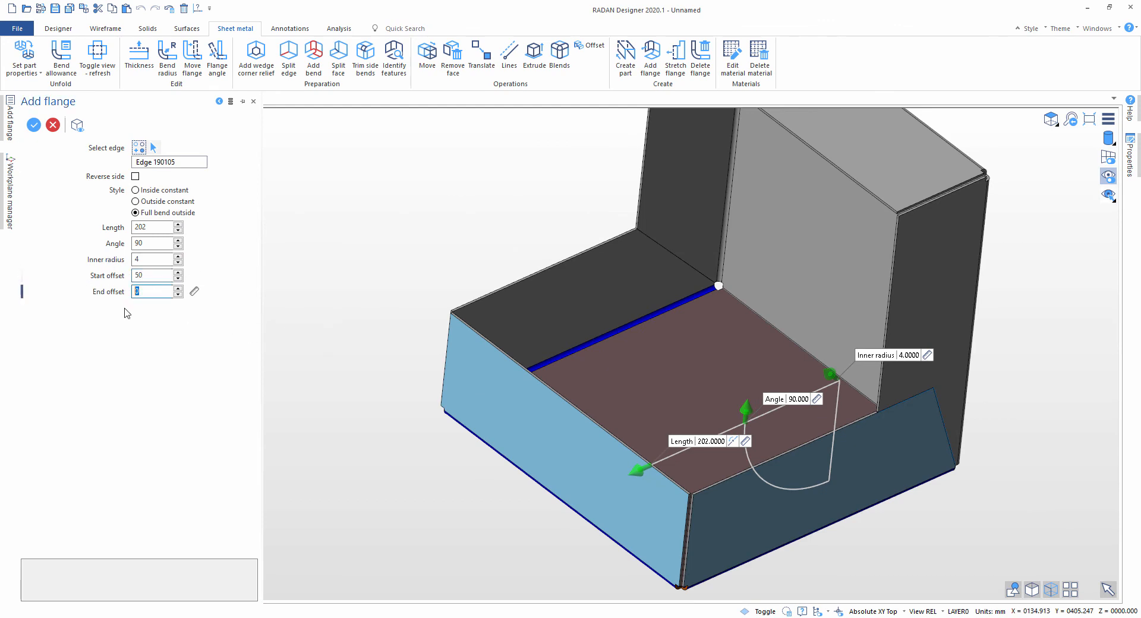
pyautogui.doubleClick(149, 227)
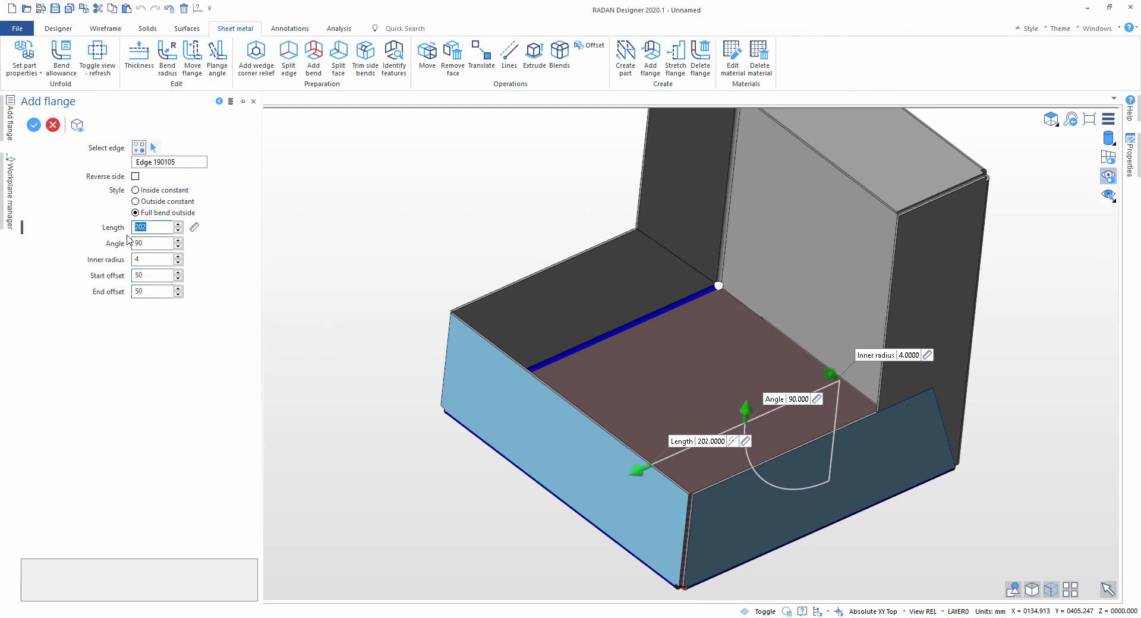
pyautogui.write('50')
# - Use the Outside constant style with a 90° angle and inner radius 4, and create the flange
pyautogui.click(148, 243)
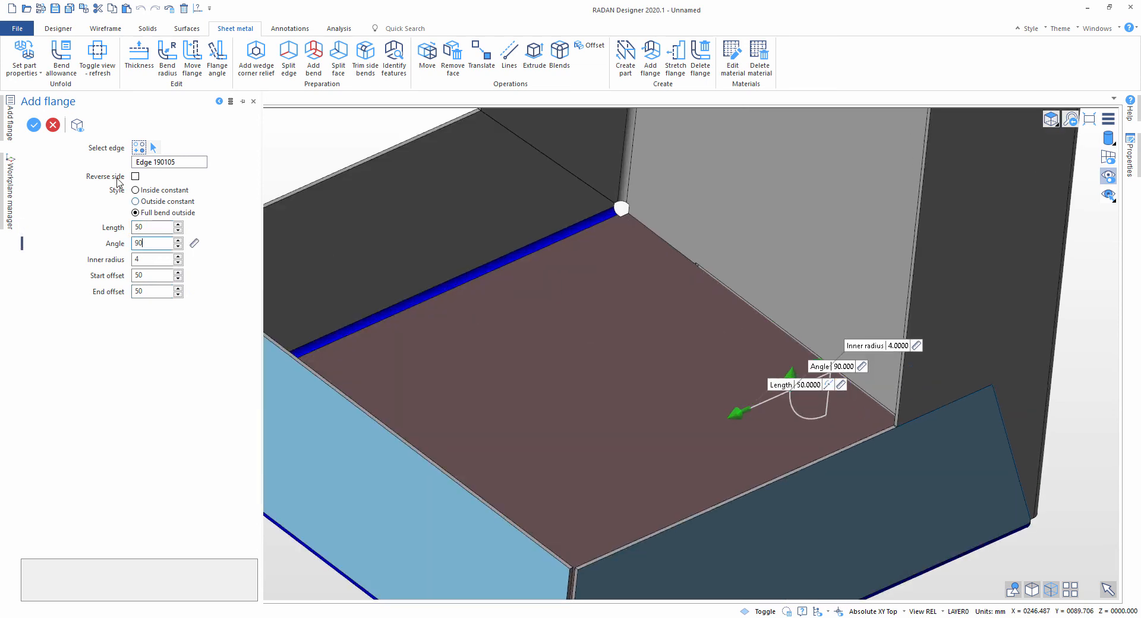
pyautogui.click(148, 202)
pyautogui.scroll(2, 736, 360)
pyautogui.moveTo(736, 360); pyautogui.dragTo(662, 267, button='middle')
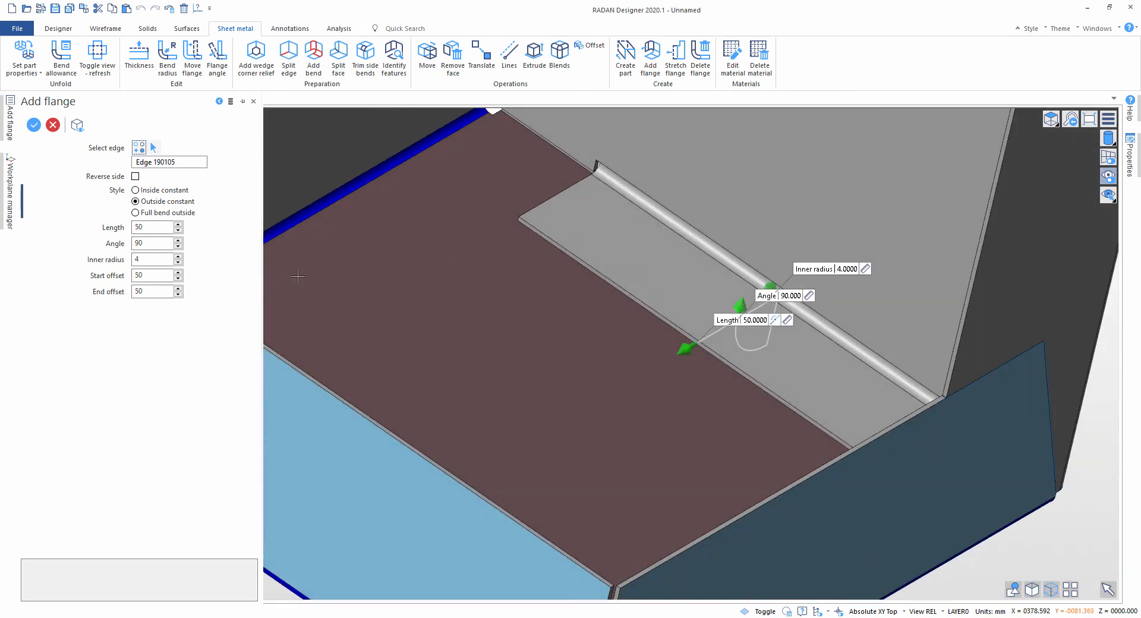
pyautogui.scroll(-3, 607, 315)
pyautogui.rightClick(342, 153)
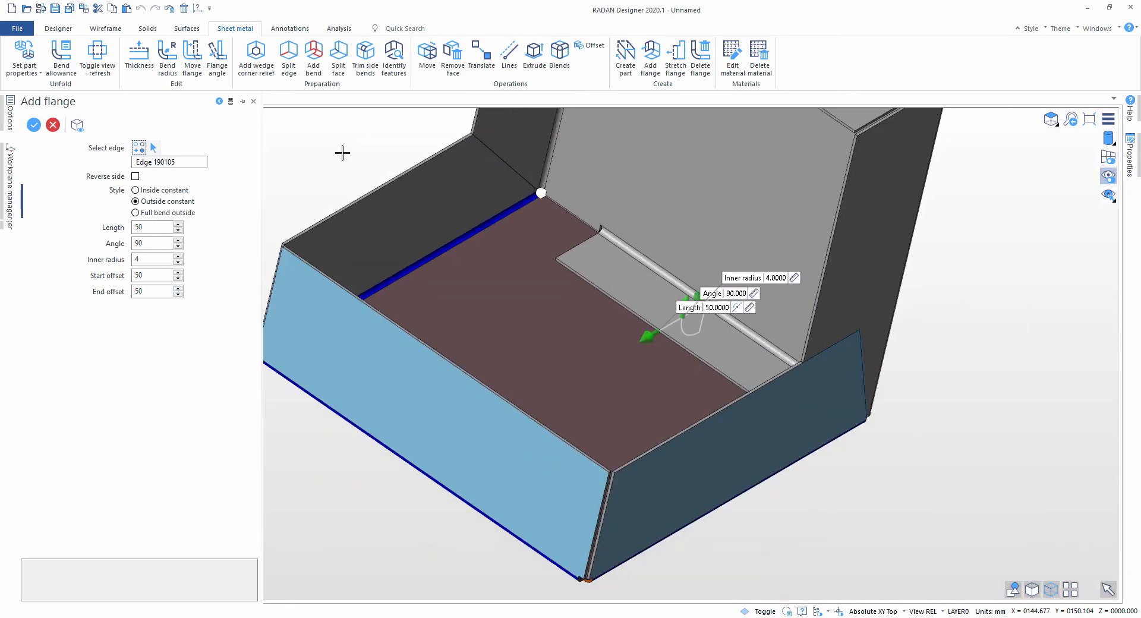
# - Set the part properties of the separated upright part to Aluminium with K-factor 0.43 and automatic primary face
pyautogui.click(643, 321)
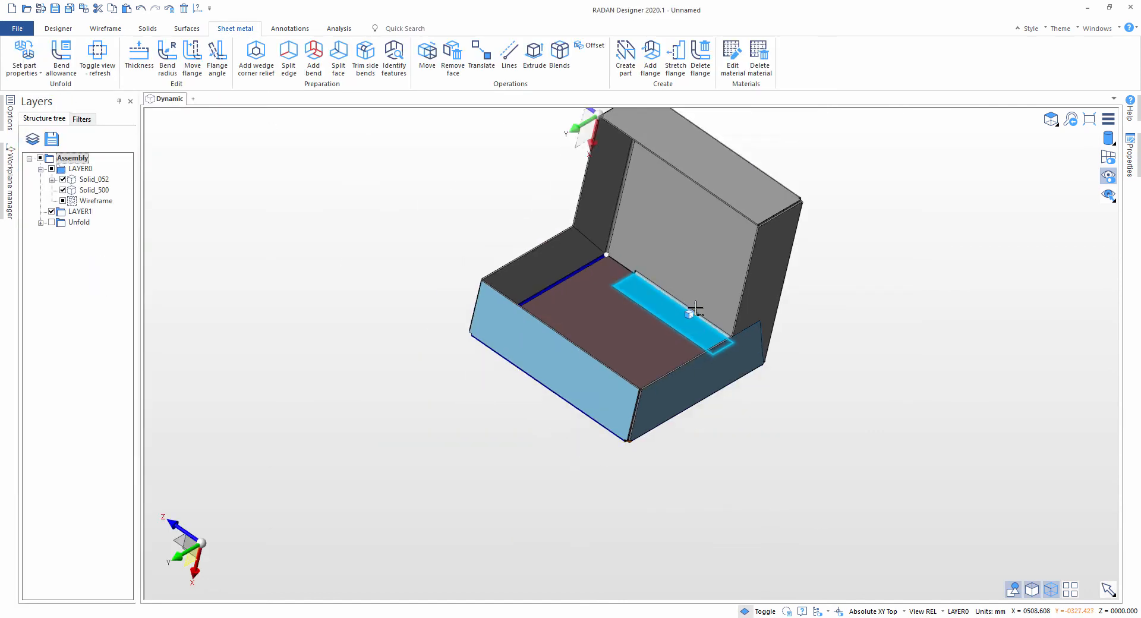
pyautogui.scroll(5, 686, 303)
pyautogui.moveTo(683, 324); pyautogui.dragTo(511, 277, button='middle')
pyautogui.moveTo(656, 350); pyautogui.dragTo(677, 390, button='middle')
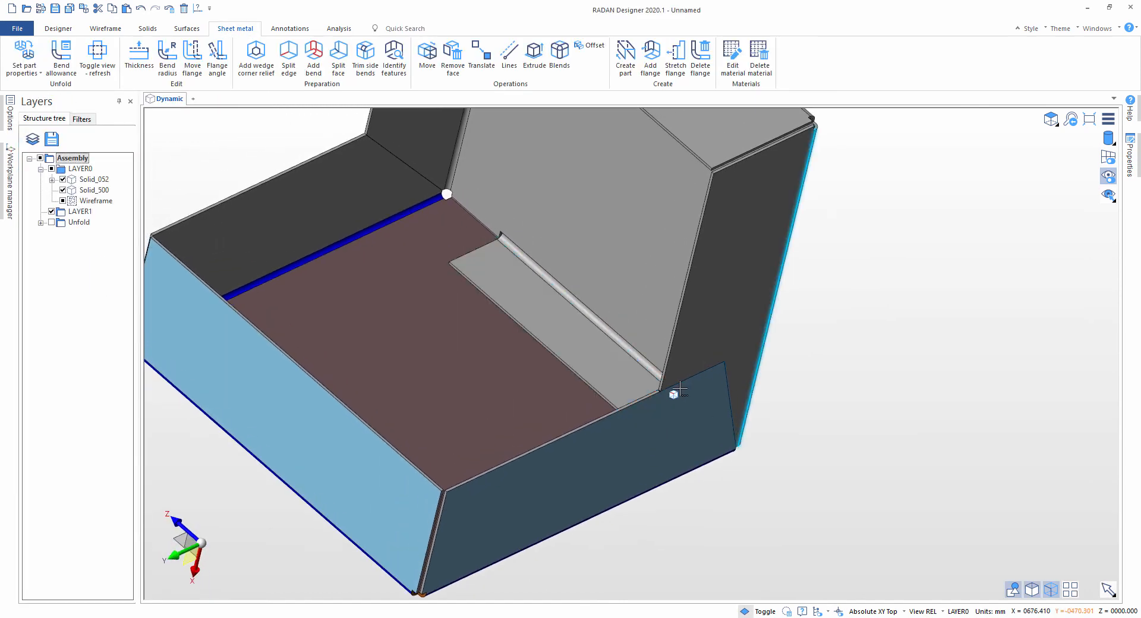
pyautogui.scroll(-3, 467, 255)
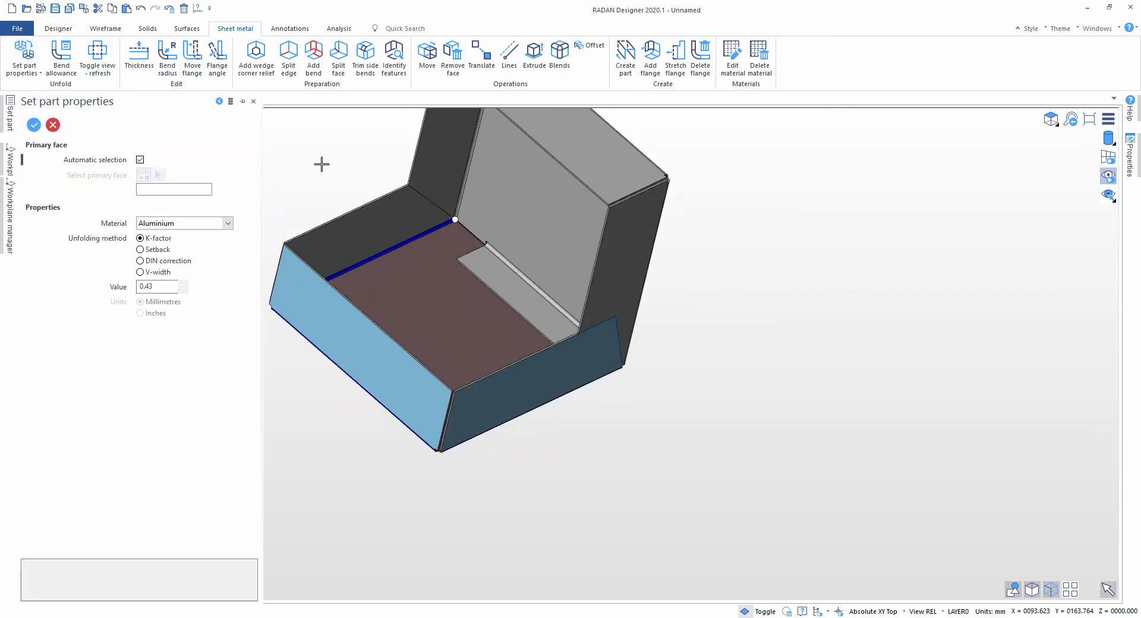
# - Unfold both parts, examine the new flange and its bend in the flat pattern, and return to the folded view
pyautogui.click(102, 59)
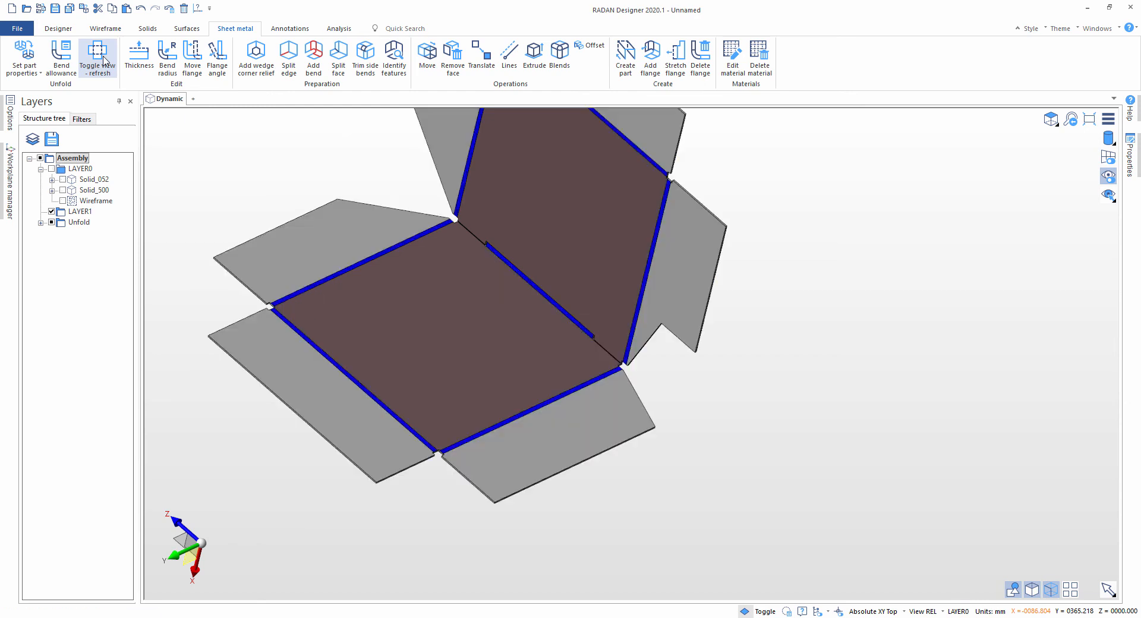
pyautogui.scroll(-2, 466, 265)
pyautogui.moveTo(461, 265); pyautogui.dragTo(400, 234, button='middle')
pyautogui.scroll(5, 486, 252)
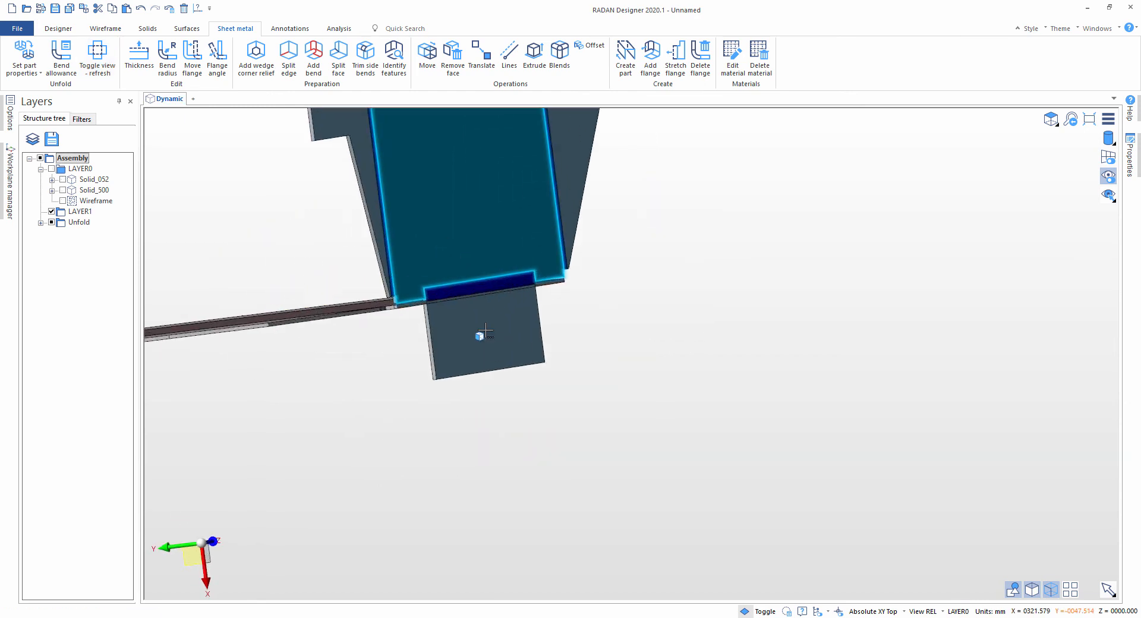
pyautogui.moveTo(485, 331); pyautogui.dragTo(520, 349, button='middle')
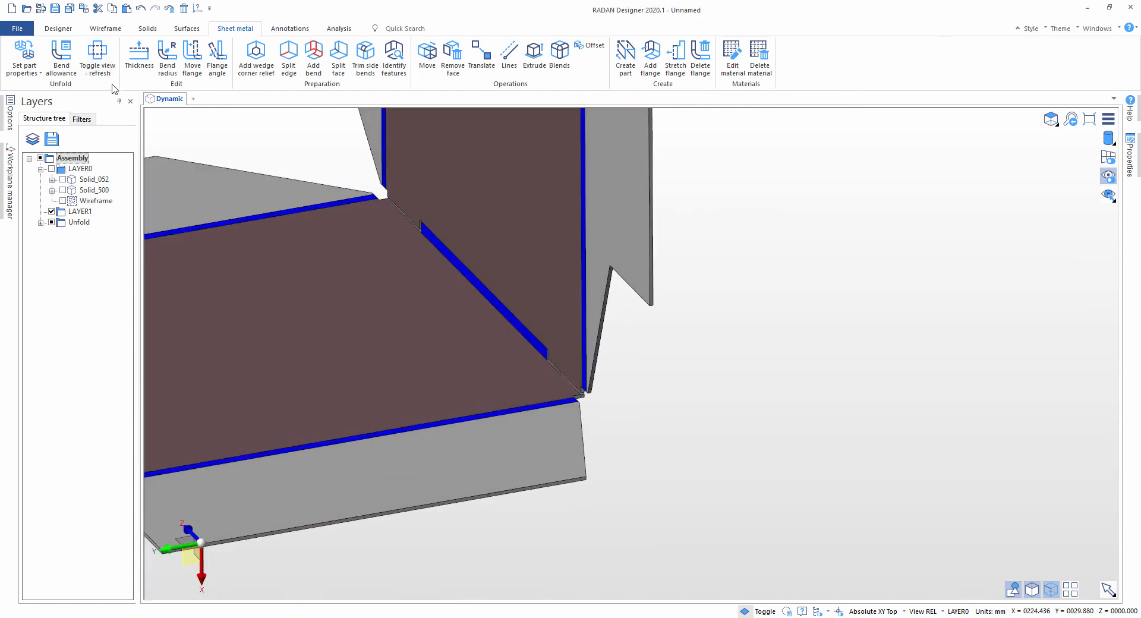
pyautogui.click(98, 61)
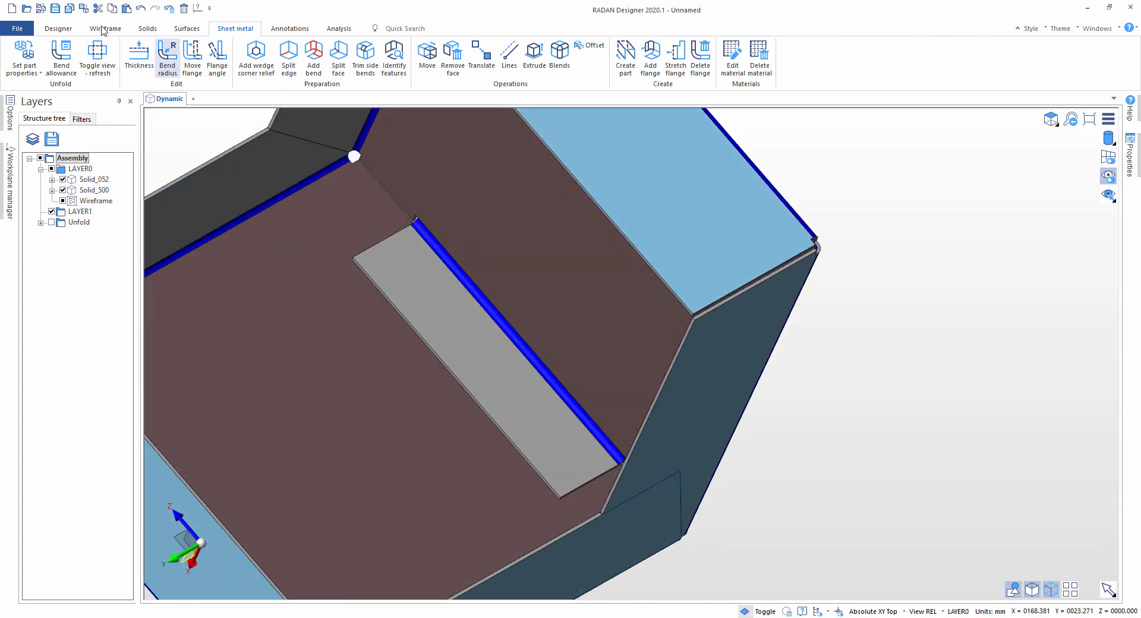
# - Subtract a cylinder of radius 11 and height -71 through the flange and base near the flange's inner end, using the Select position method
pyautogui.click(148, 29)
pyautogui.click(82, 57)
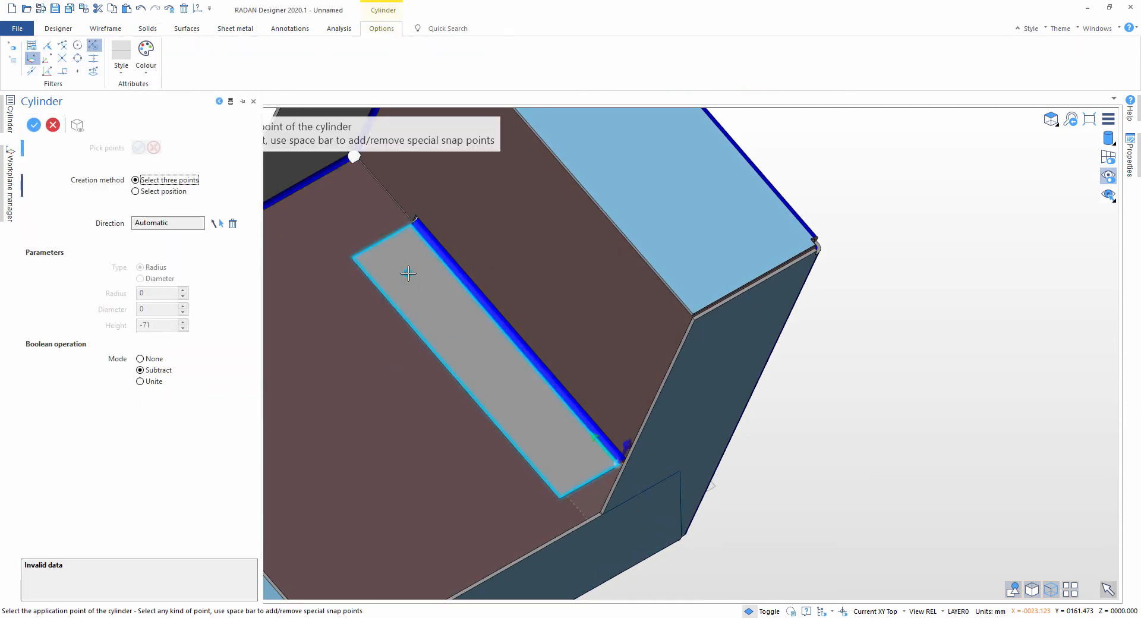
pyautogui.click(155, 192)
pyautogui.click(507, 313)
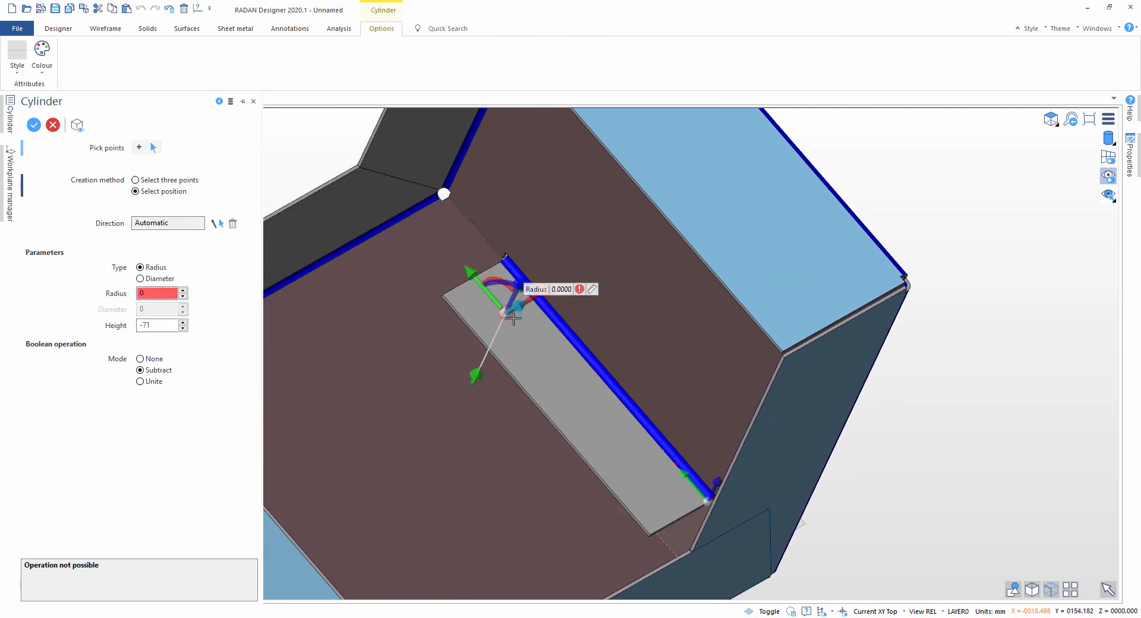
pyautogui.moveTo(532, 305); pyautogui.dragTo(539, 309)
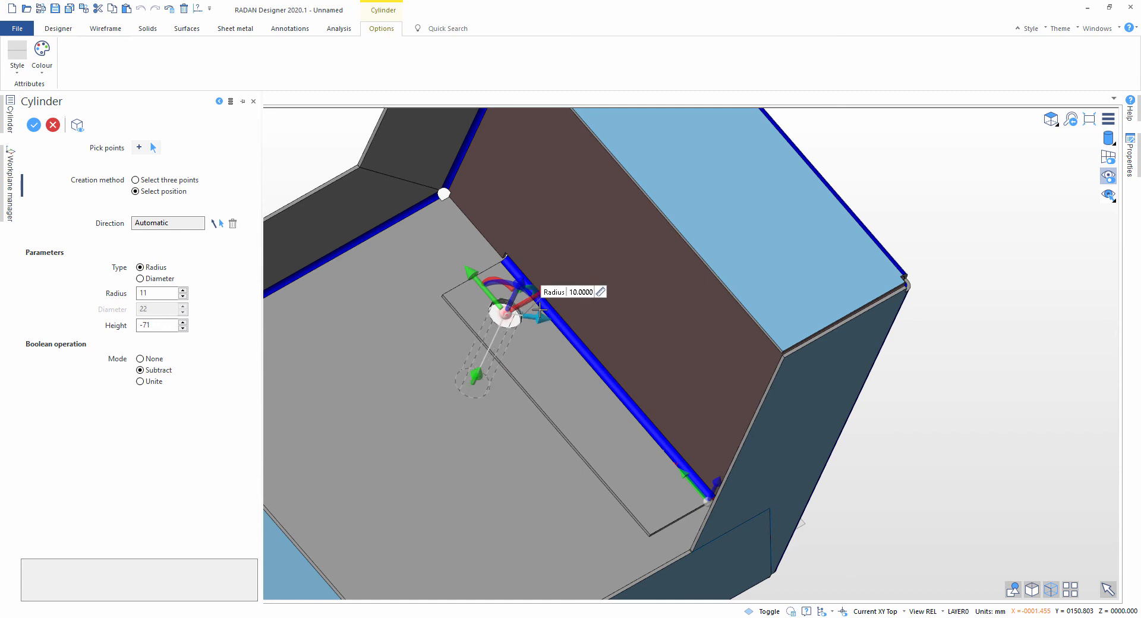
pyautogui.scroll(2, 507, 331)
pyautogui.rightClick(507, 316)
pyautogui.scroll(5, 507, 316)
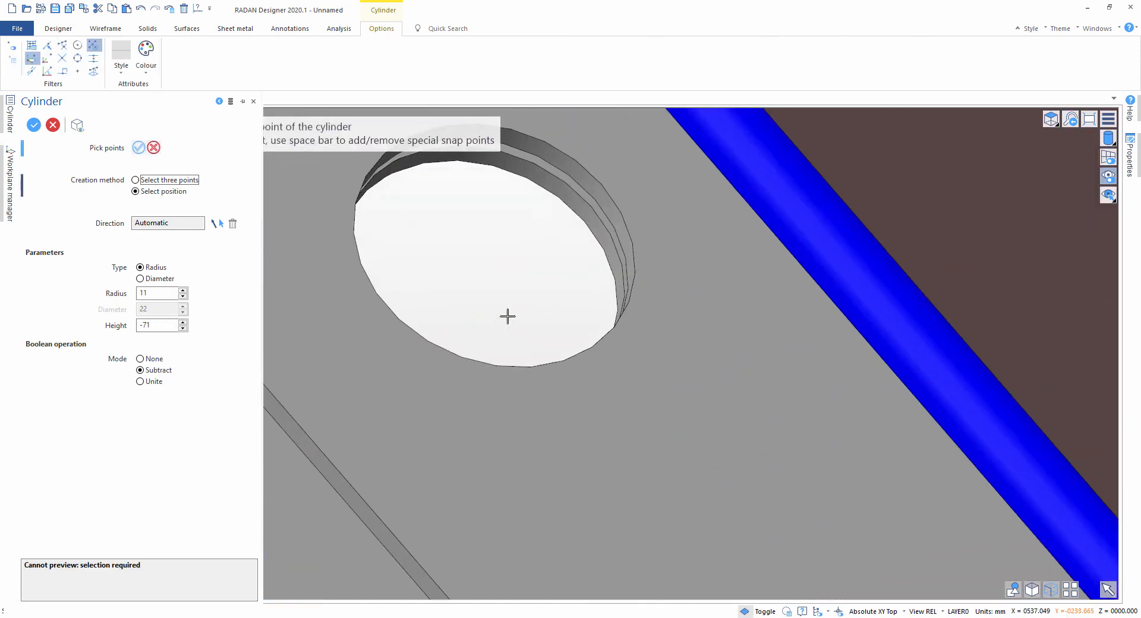
pyautogui.scroll(-4, 507, 315)
pyautogui.scroll(-6, 524, 348)
pyautogui.press('Escape')
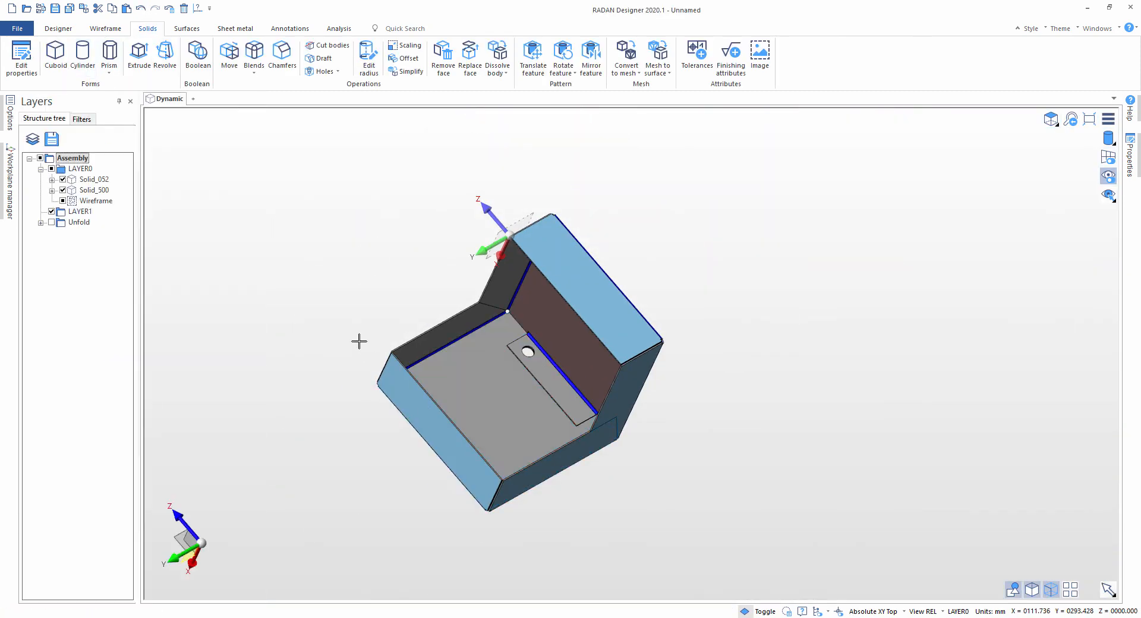
# - Translate the upright part with its flange point to point, away from the base part
pyautogui.moveTo(359, 341); pyautogui.dragTo(458, 389, button='middle')
pyautogui.moveTo(736, 427); pyautogui.dragTo(573, 189, button='middle')
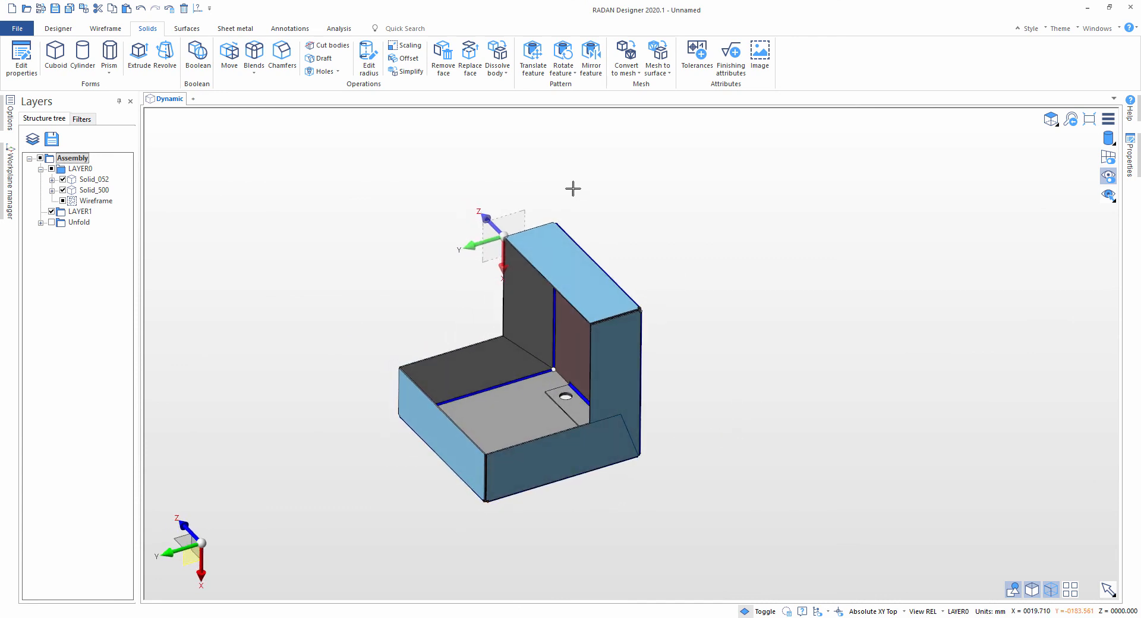
pyautogui.click(235, 29)
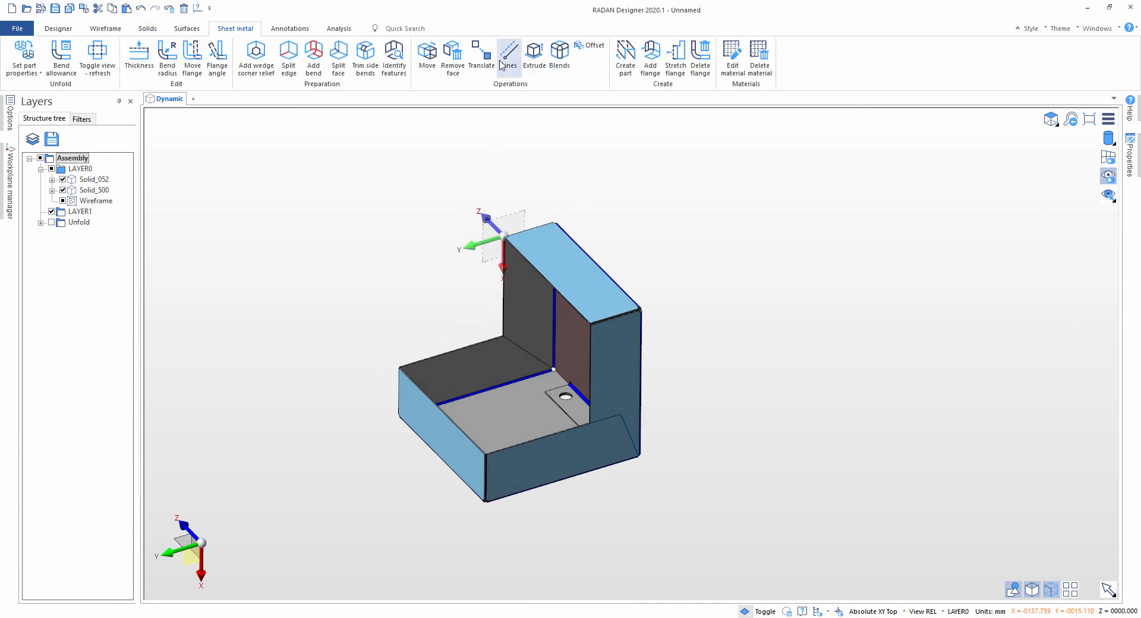
pyautogui.click(580, 268)
pyautogui.rightClick(673, 296)
pyautogui.click(701, 288)
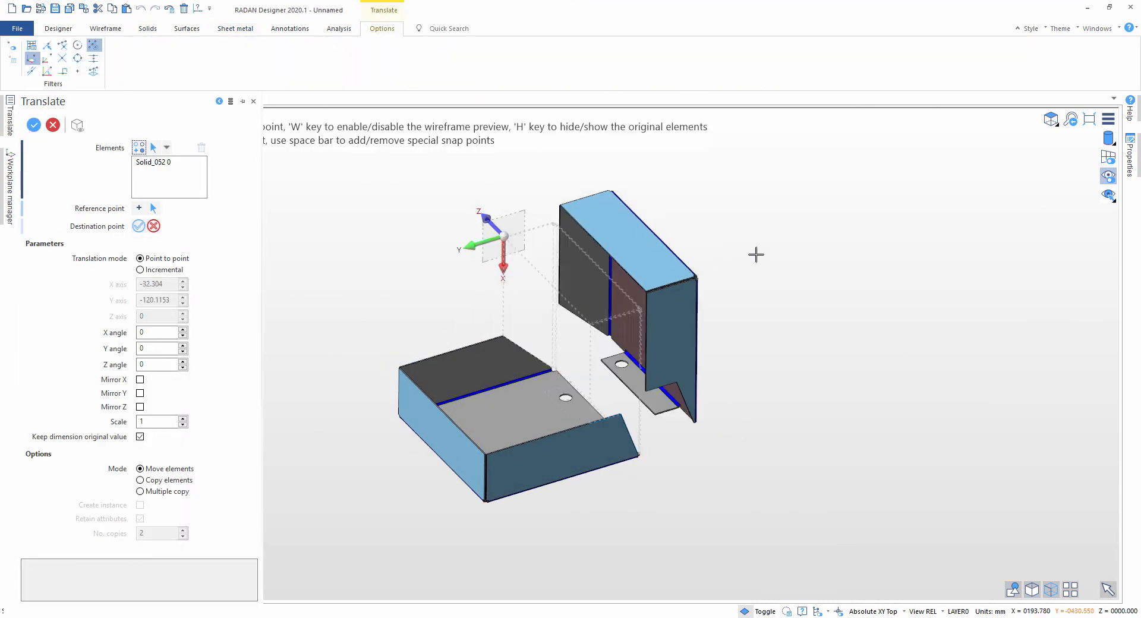
pyautogui.click(857, 328)
pyautogui.press('Escape')
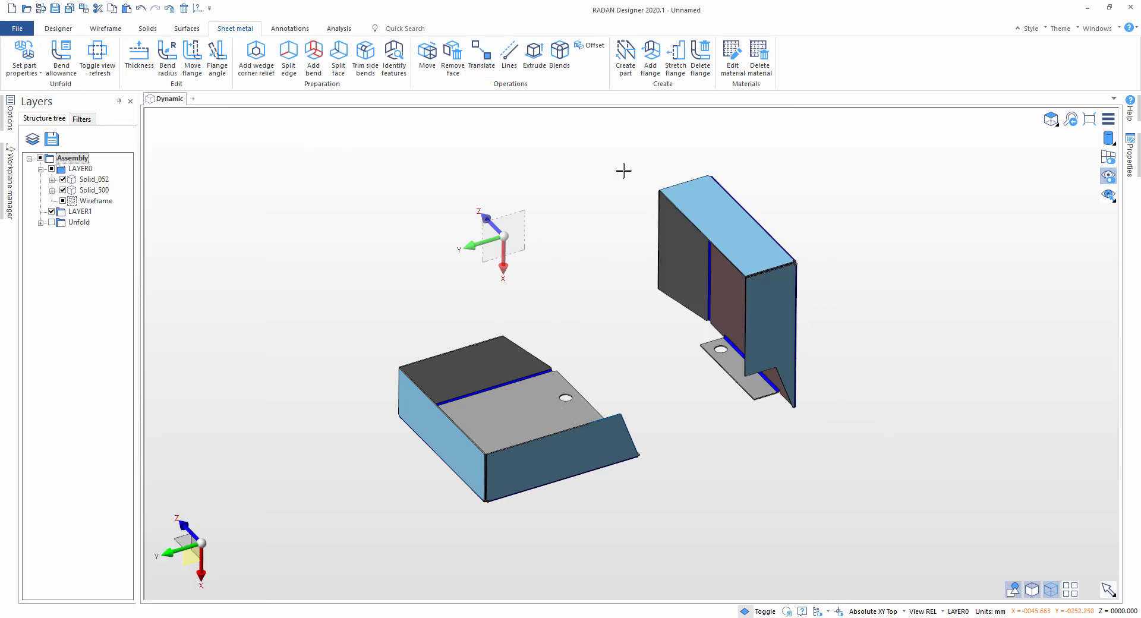